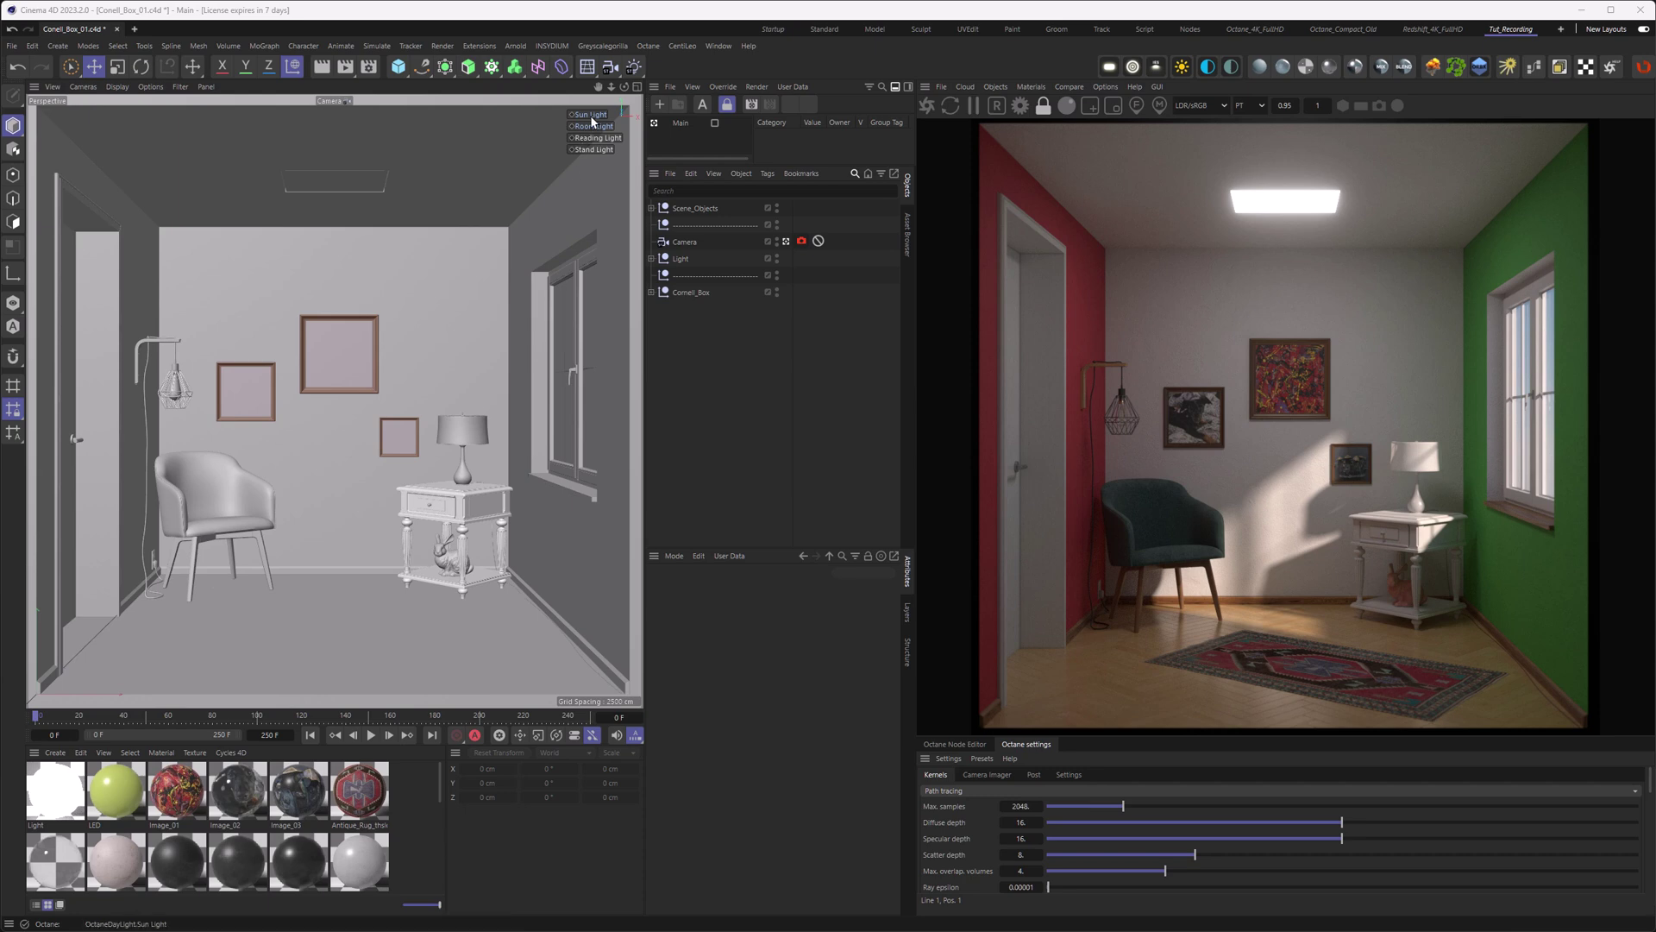
Step: Solo the ceiling room light, then the stand lamp, in the Octane render, then return to sunlight
left_click(601, 141)
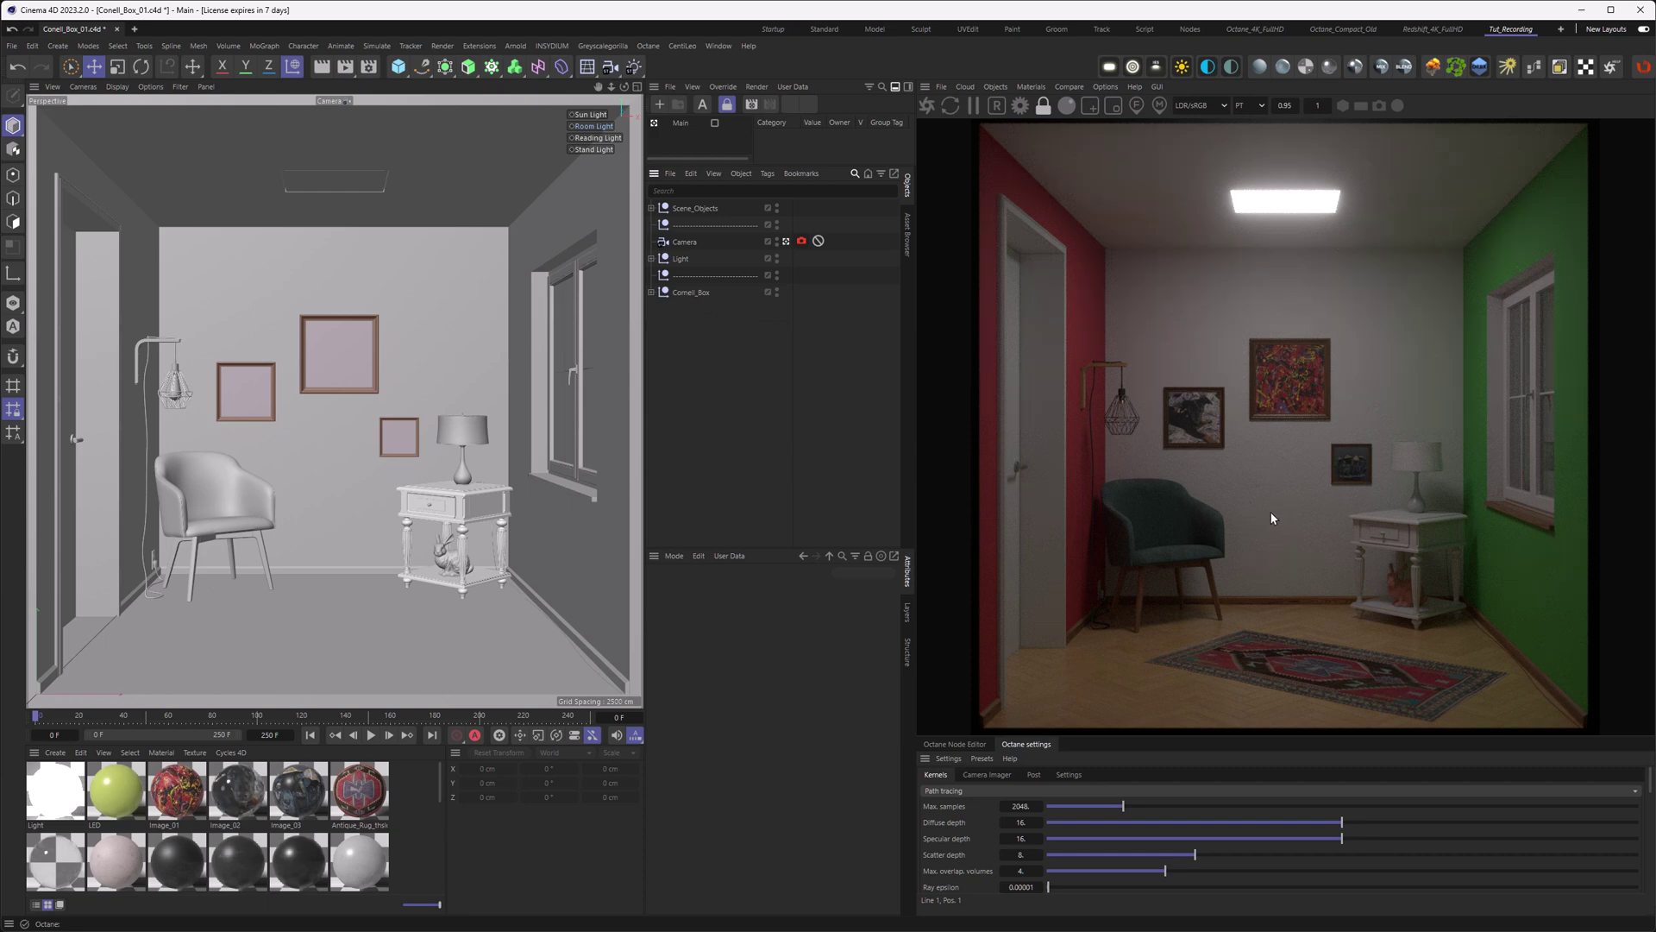
left_click(601, 127)
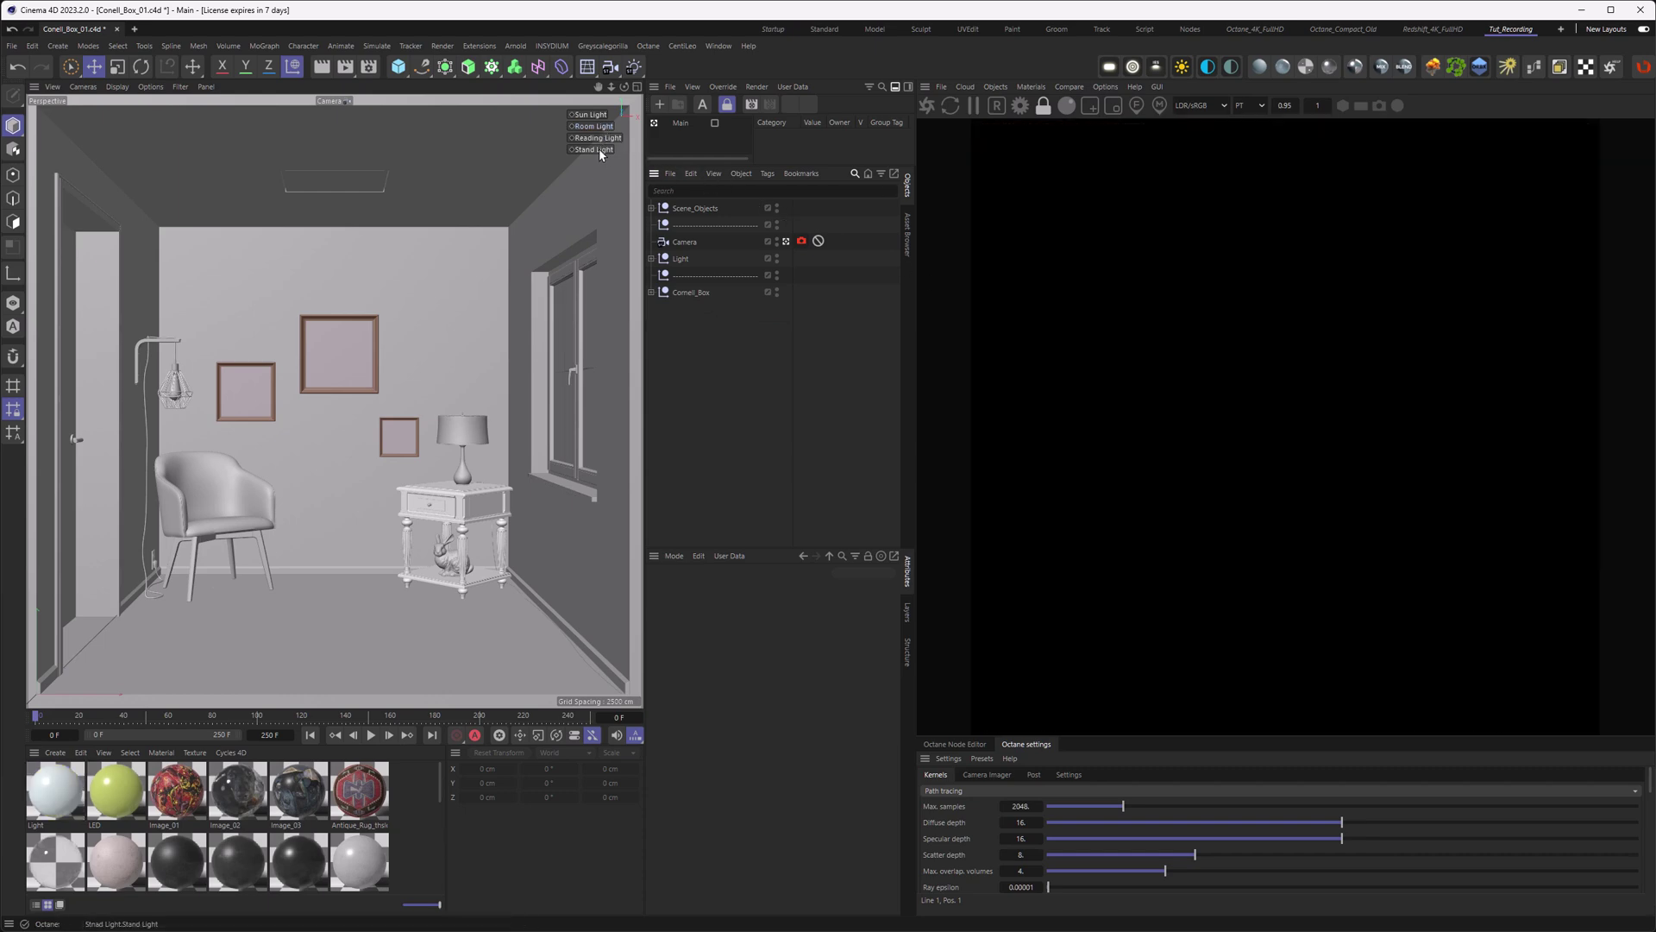
left_click(598, 148)
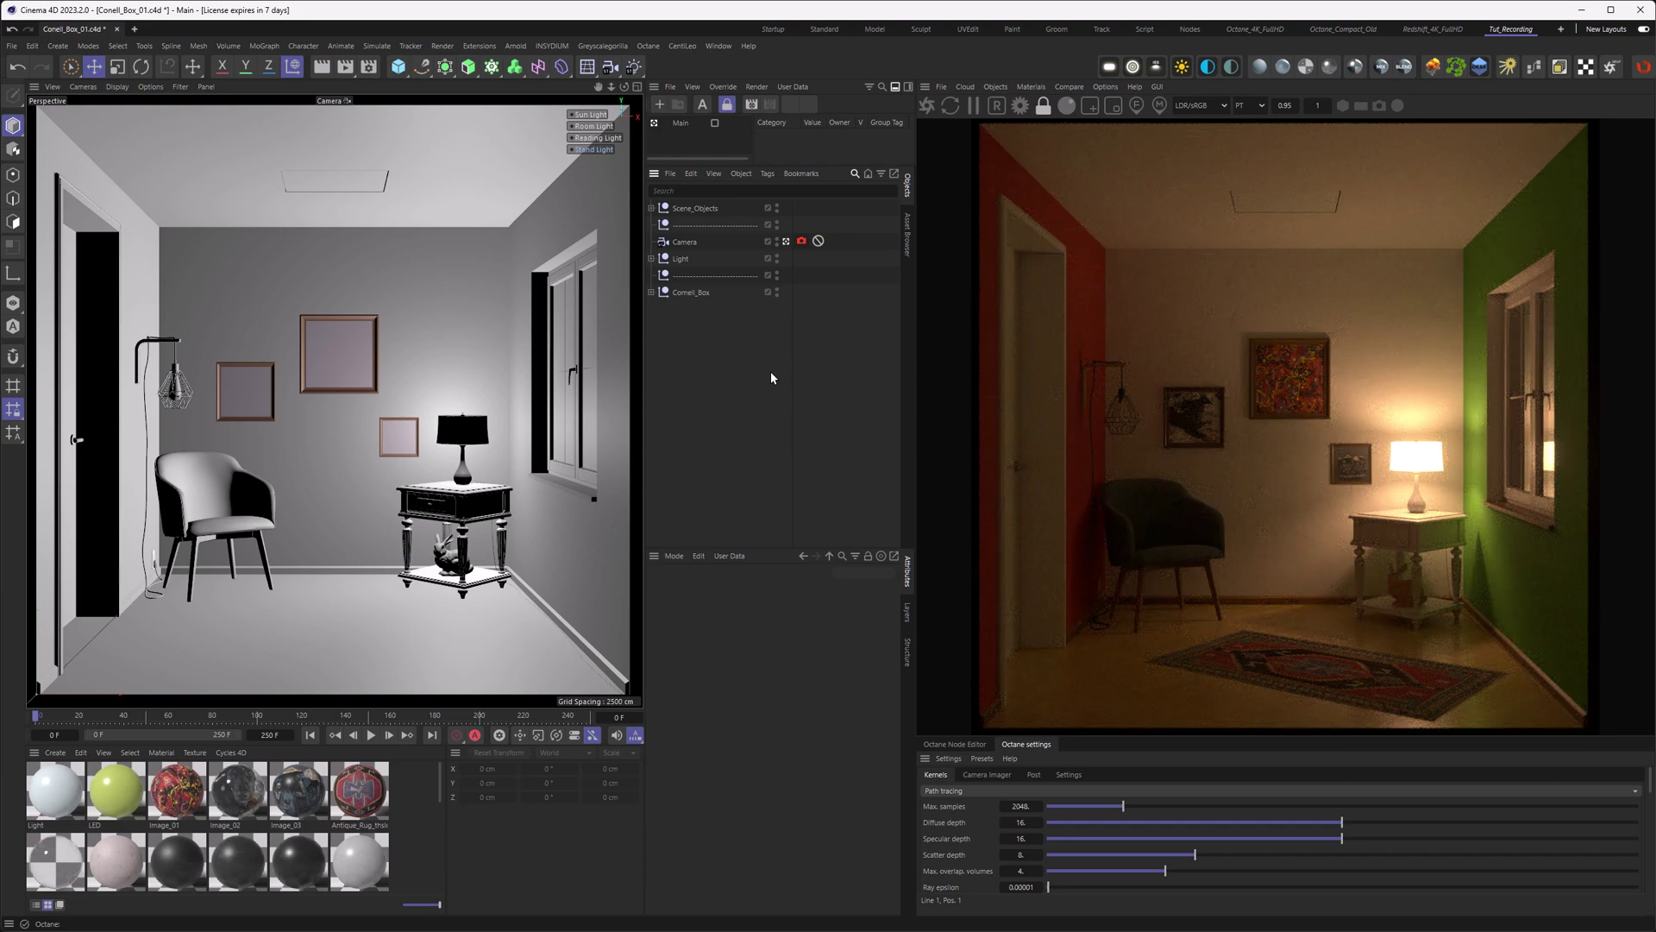
left_click(597, 149)
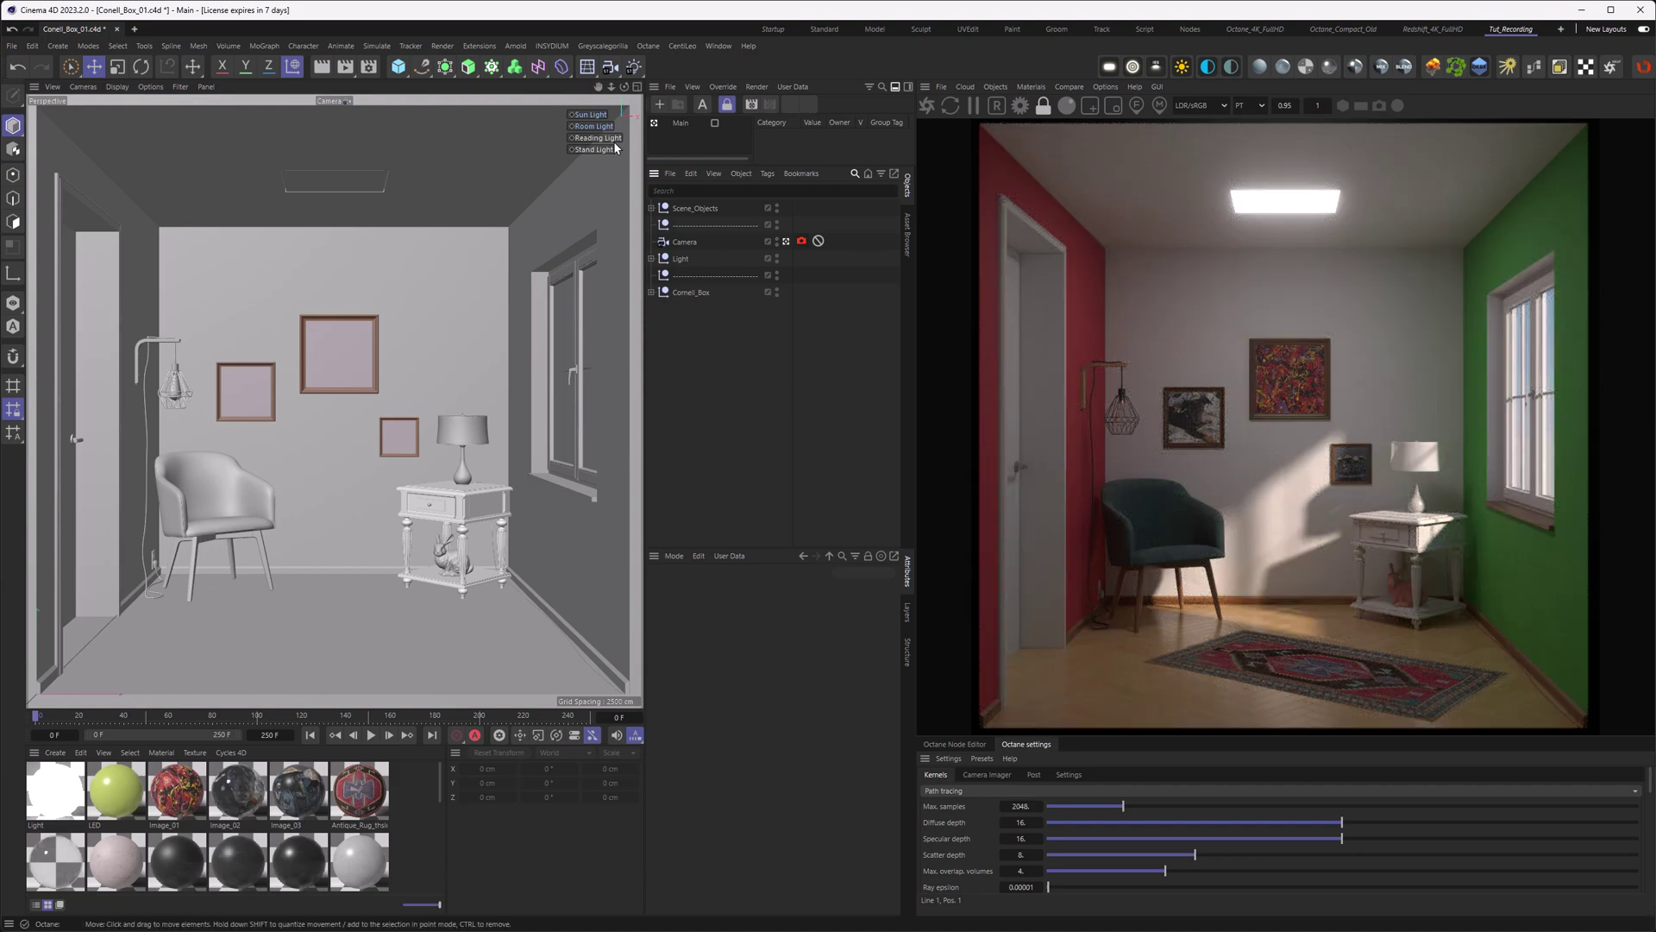
Step: Toggle the sun light off and back on, then switch on the wall reading lamp and table stand lamp
left_click(592, 118)
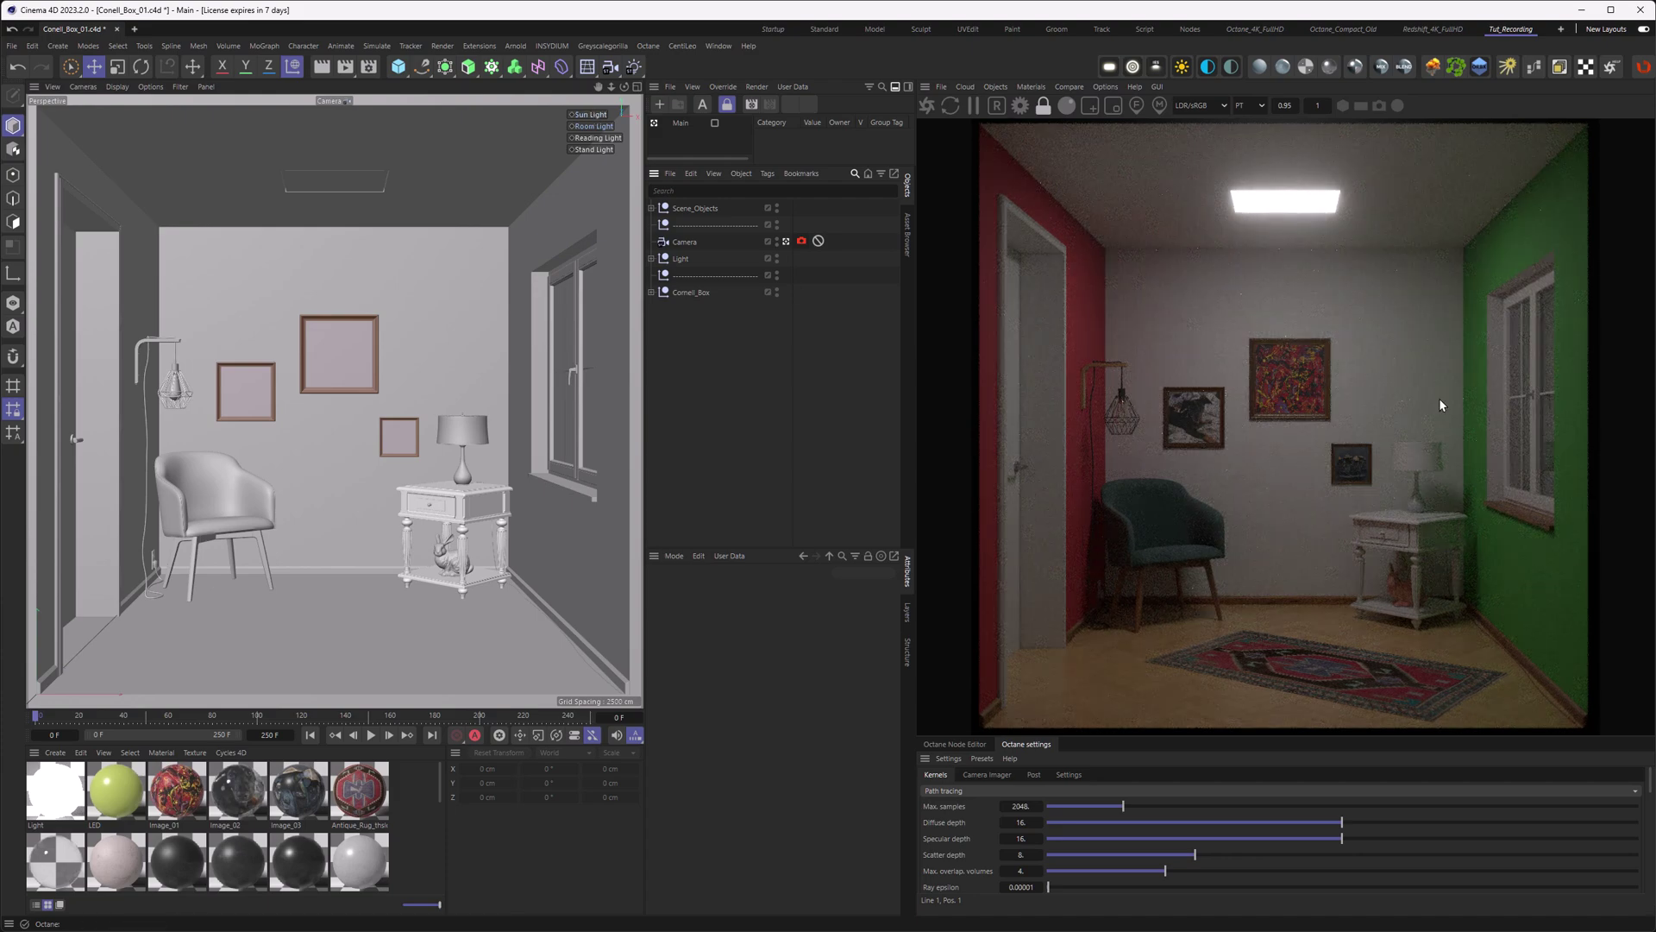
left_click(593, 117)
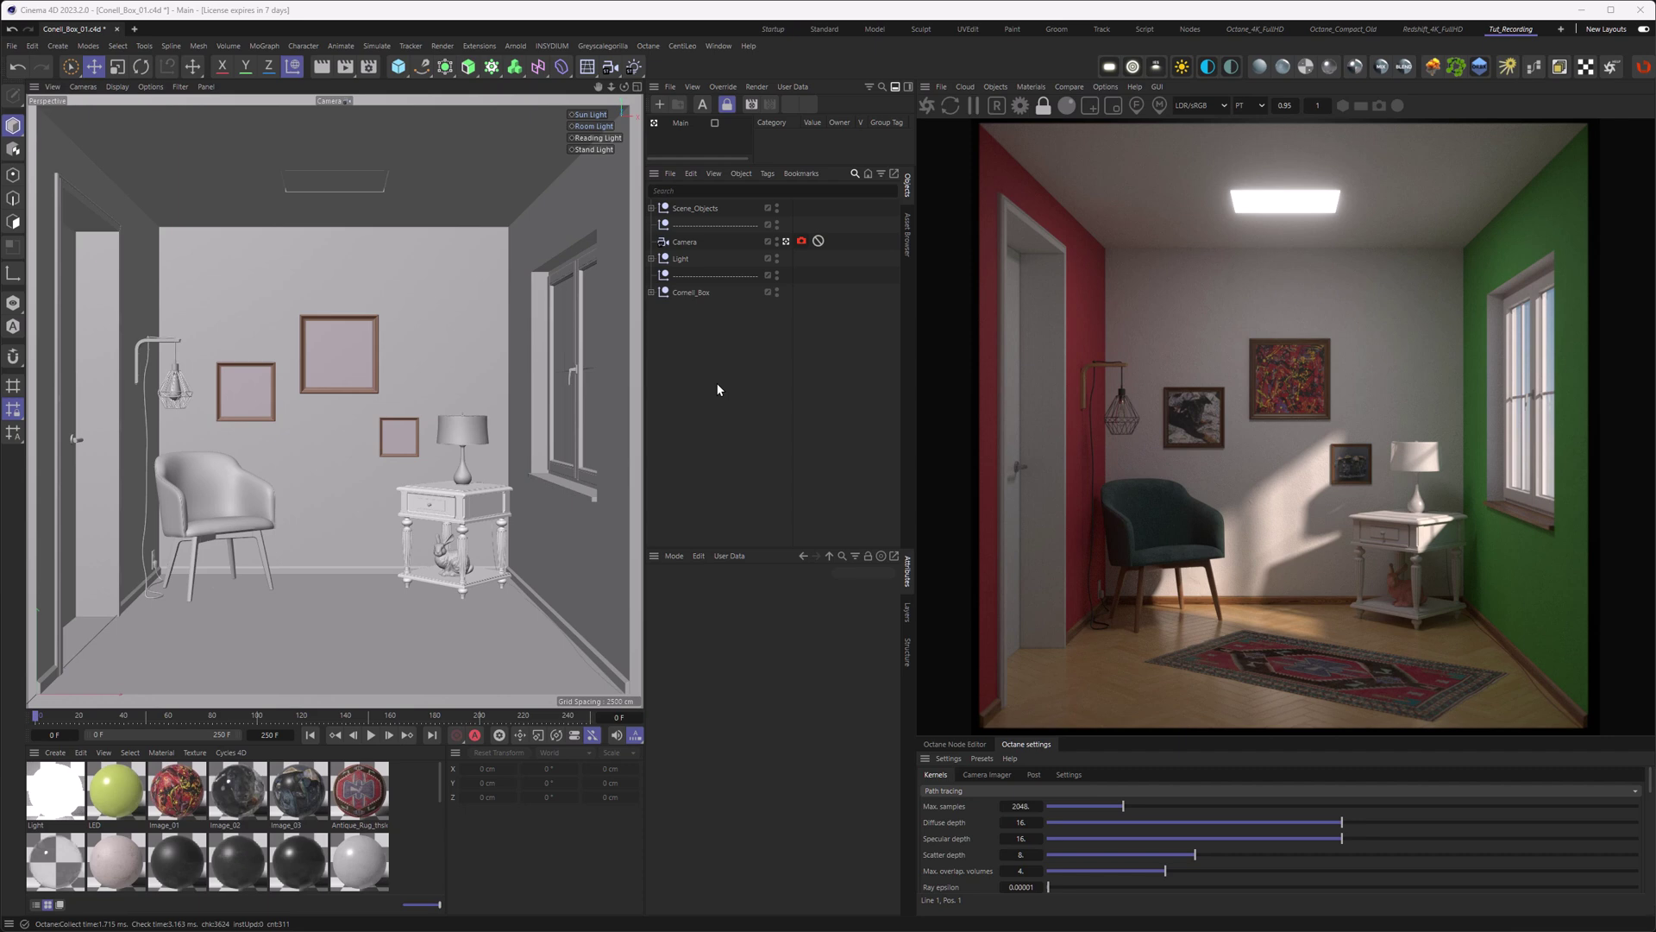
left_click(594, 136)
left_click(594, 151)
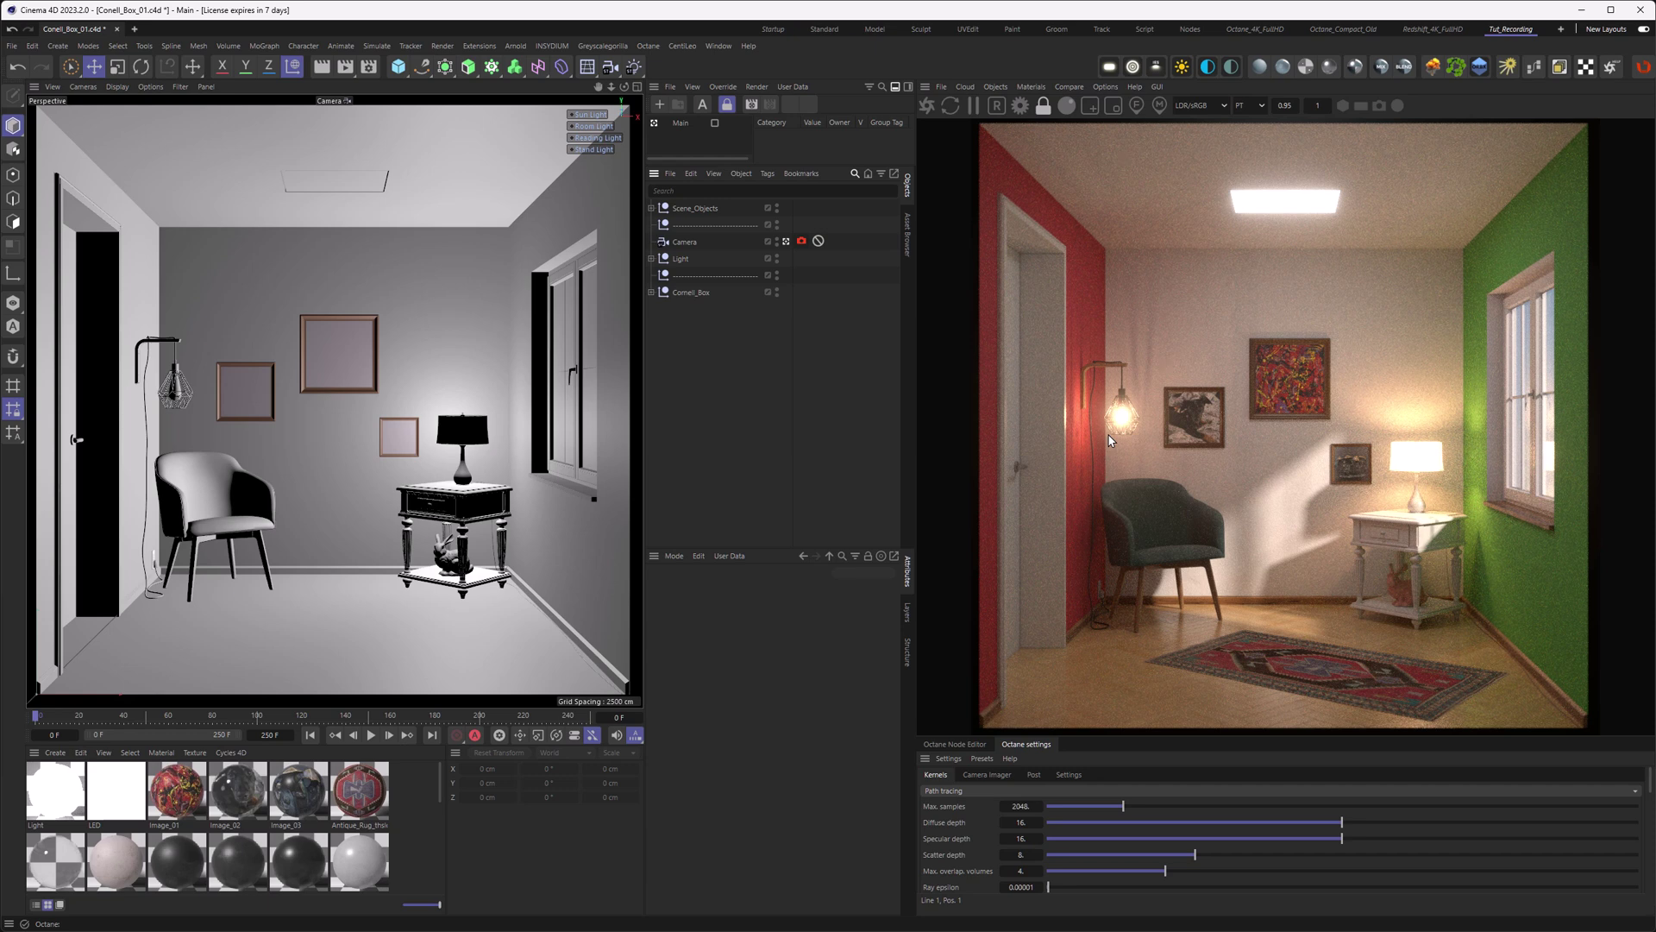
Step: Expand the Light group and show the stand light's Octane light tag down to Light pass ID 1
left_click(651, 258)
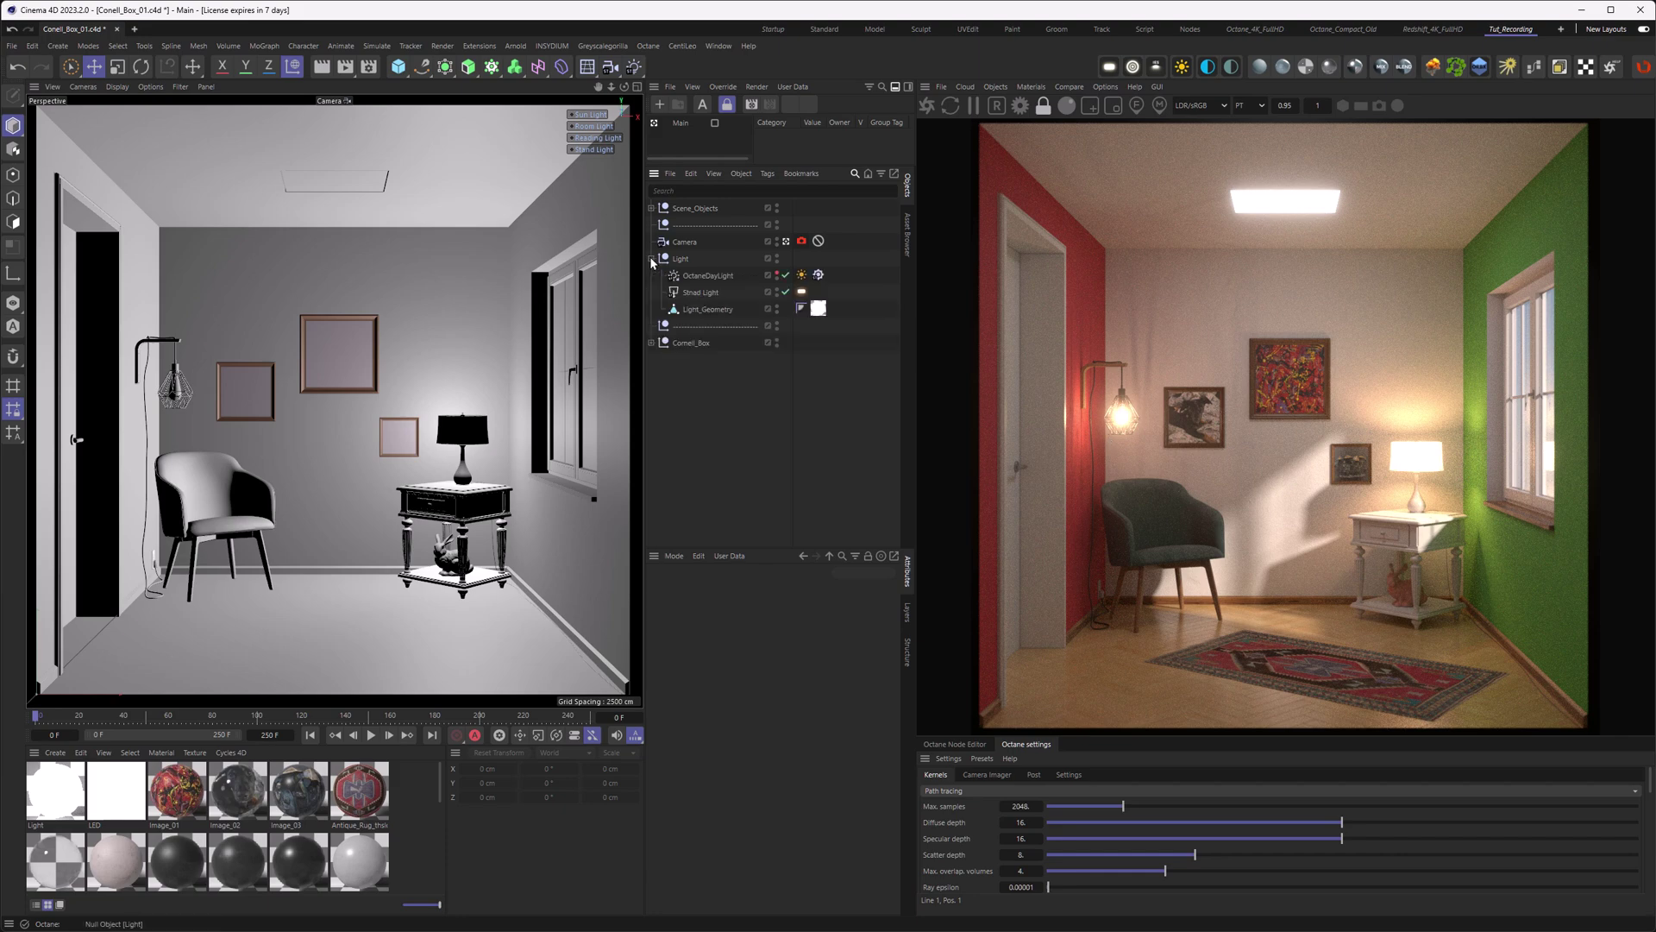
left_click(803, 295)
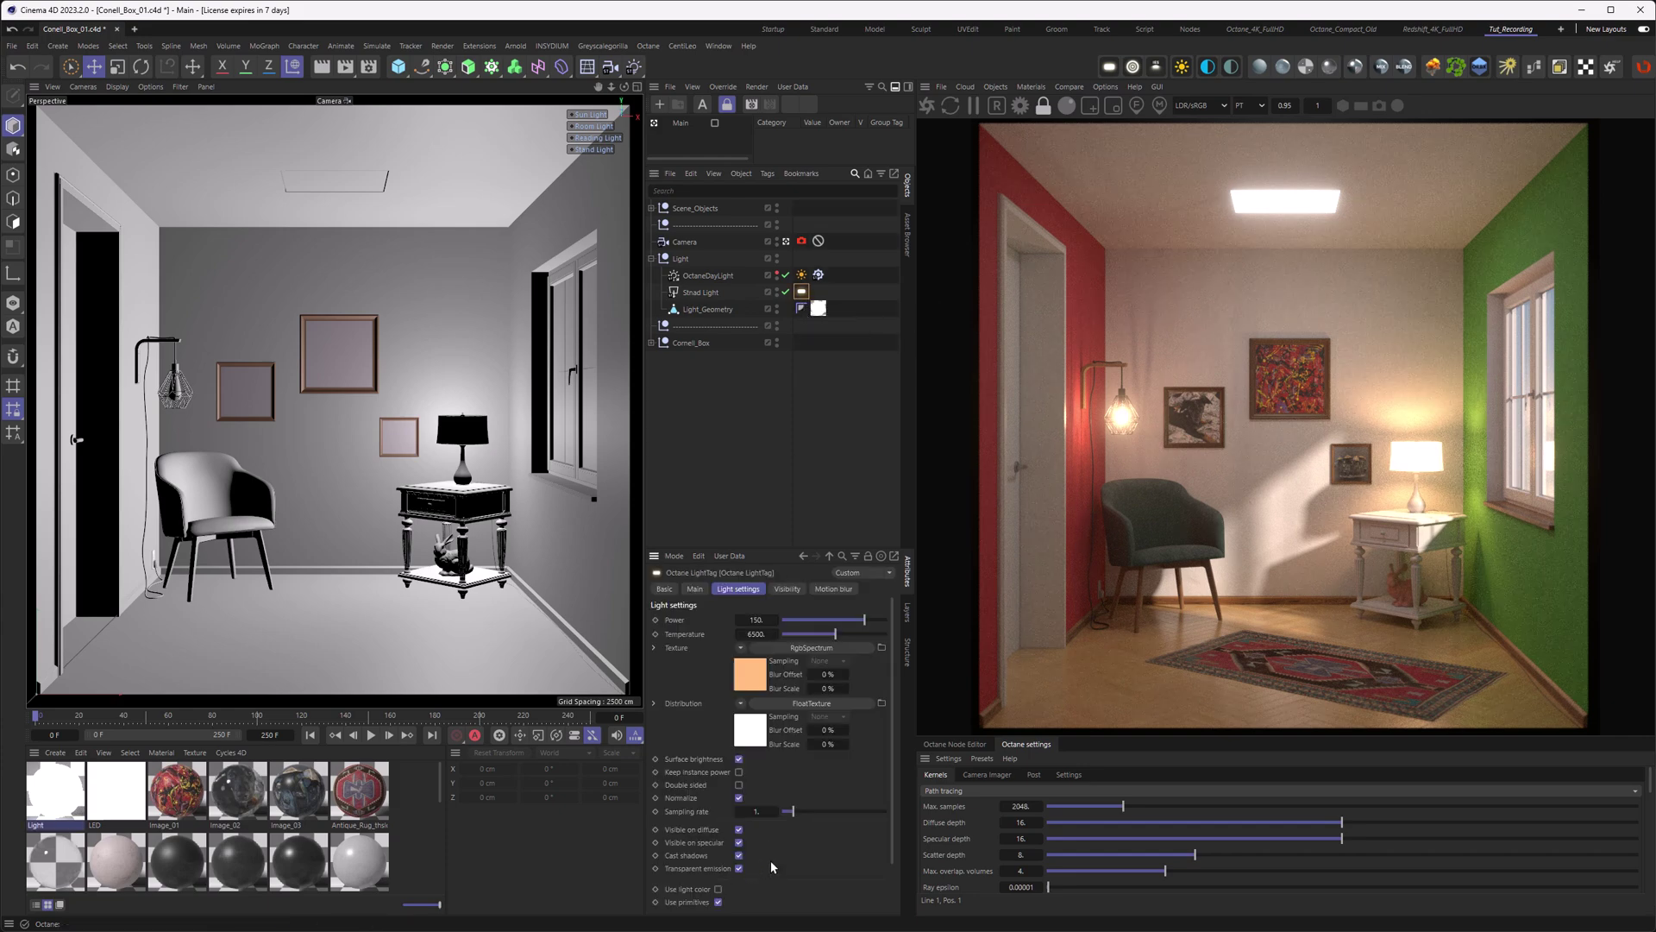
scroll(721, 875, "down", 2)
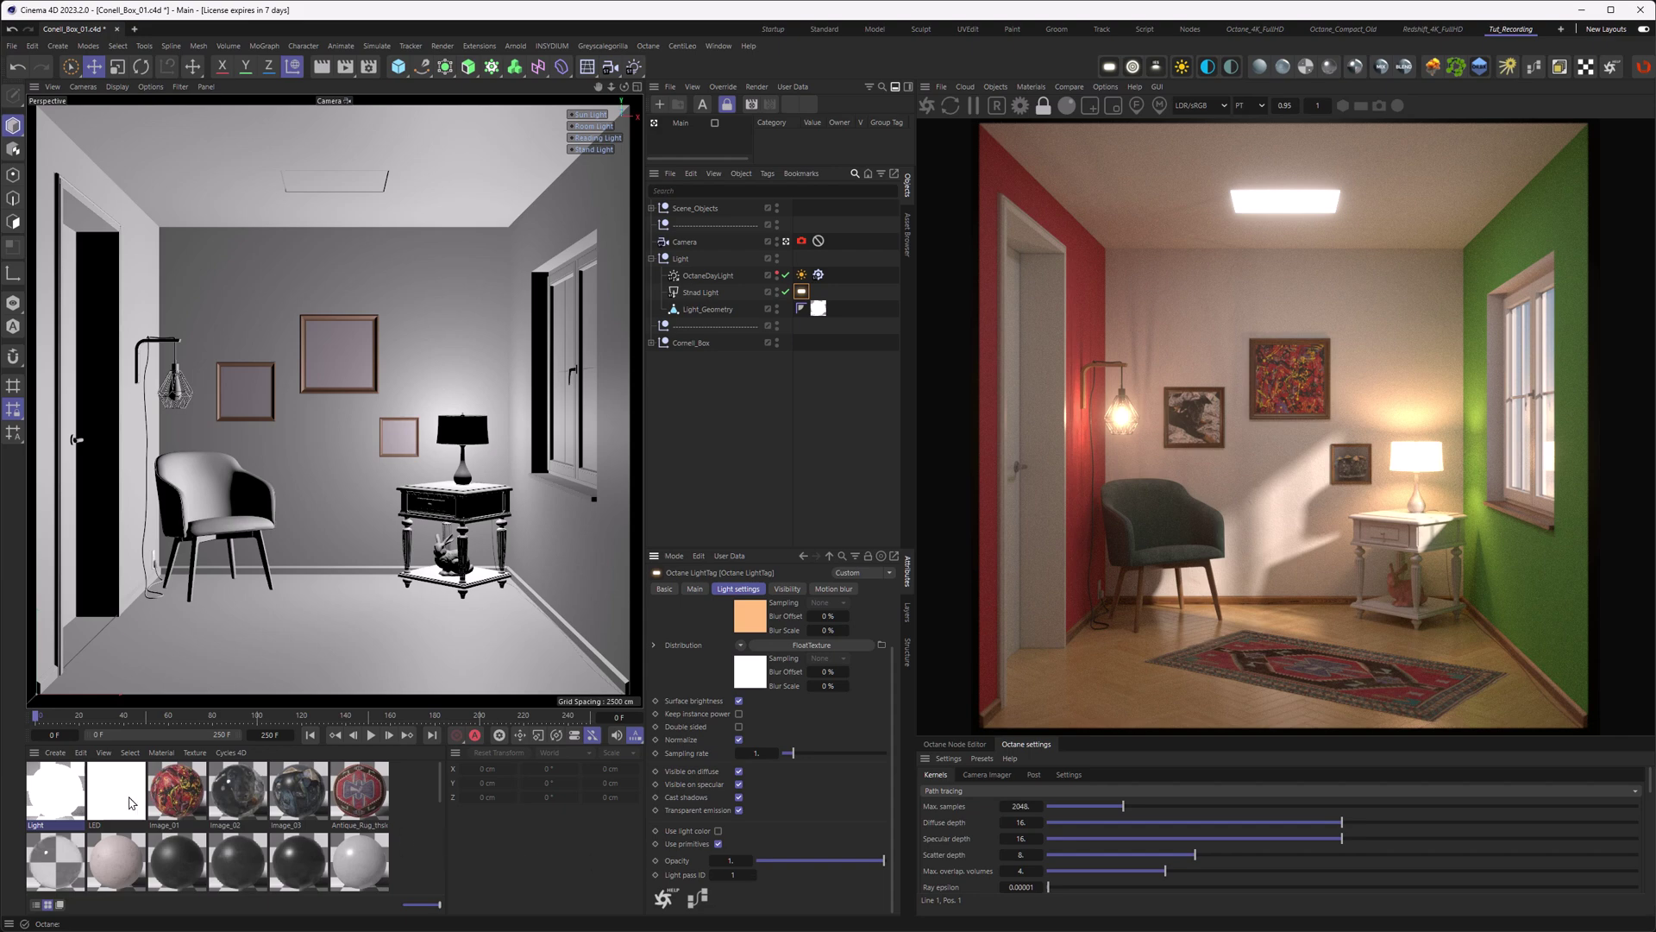
Step: Show the LED material's LED Emission node shader settings in the Octane Node Editor, down to Light pass ID
left_click(115, 795)
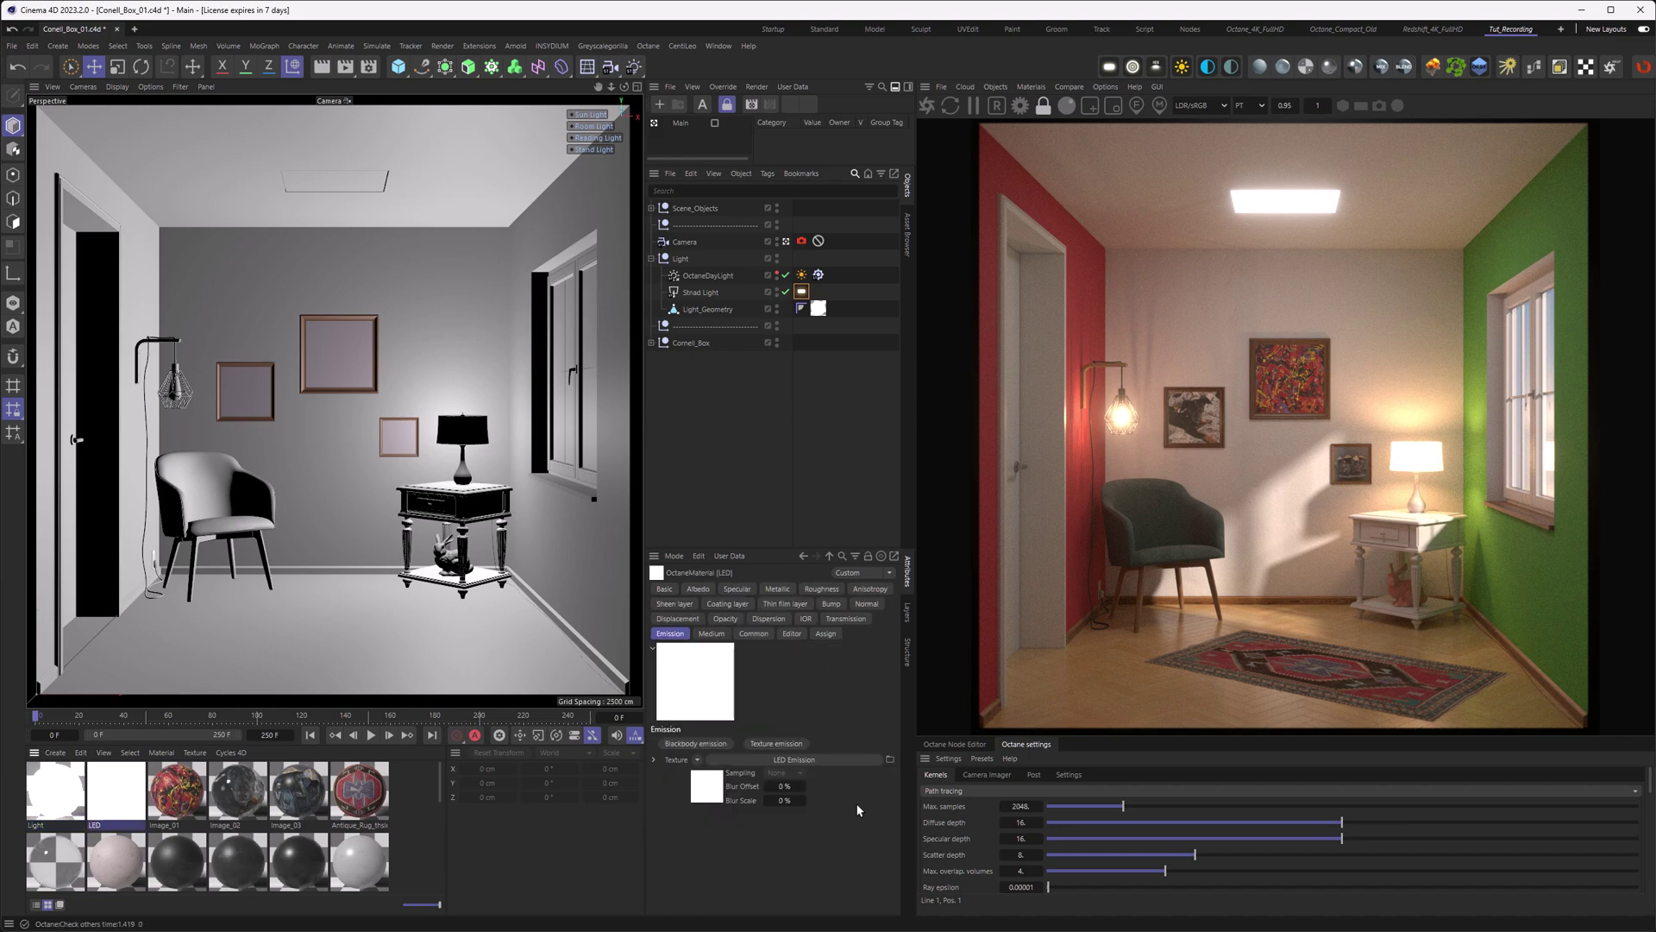
left_click(948, 744)
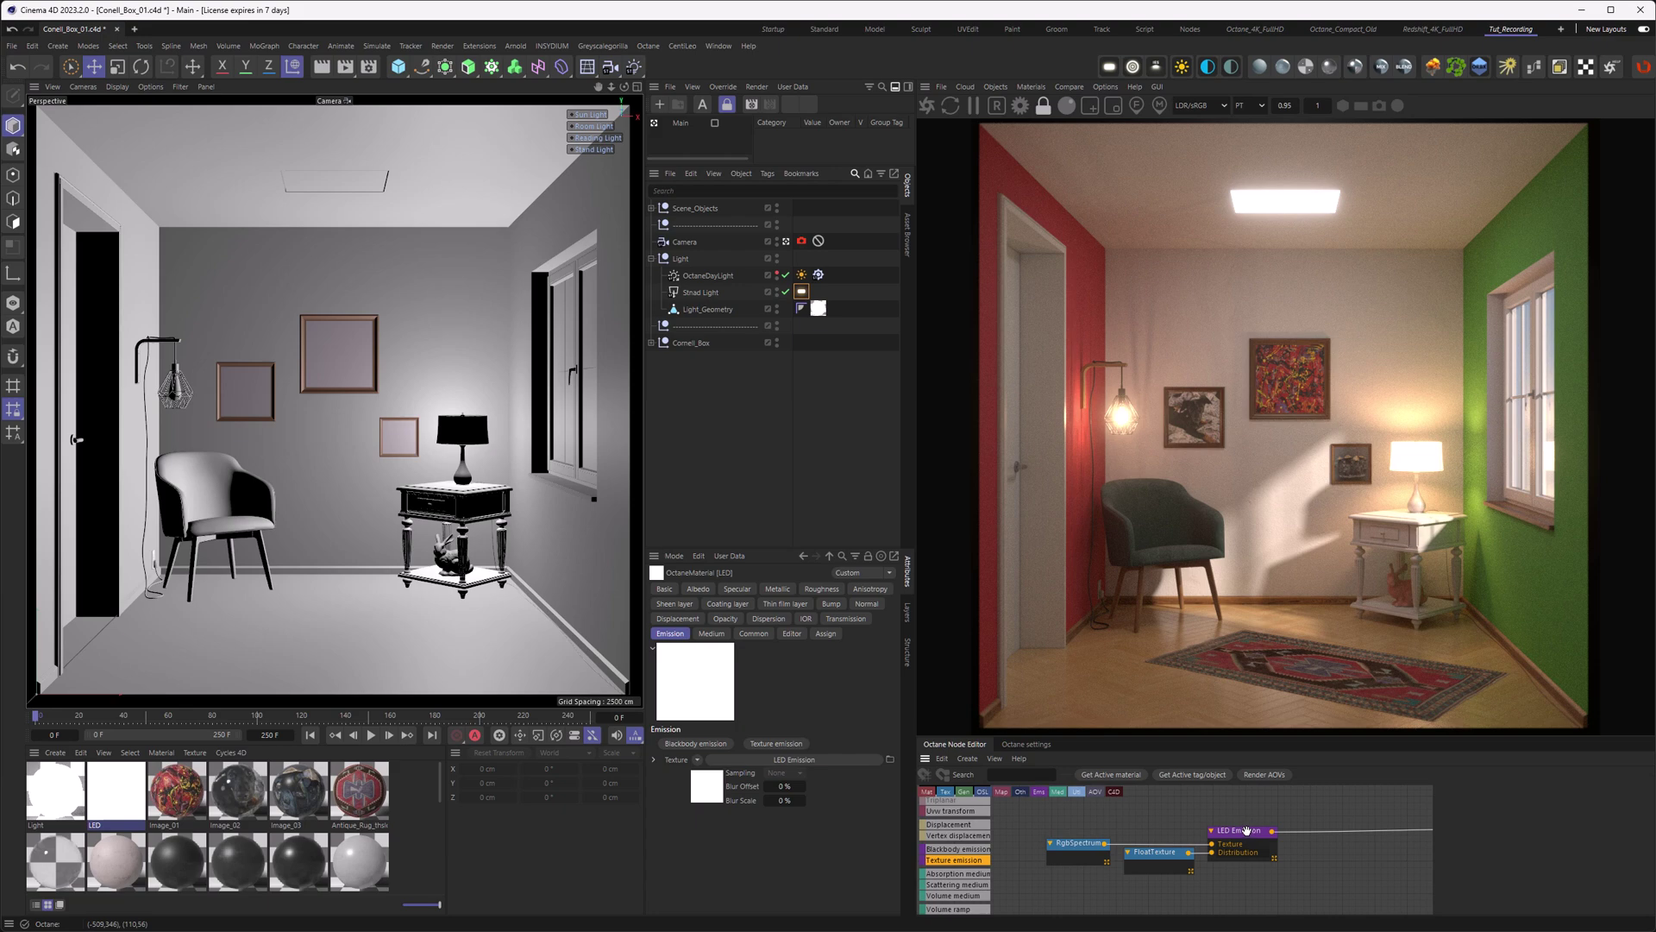
left_click(1243, 831)
left_click(1483, 792)
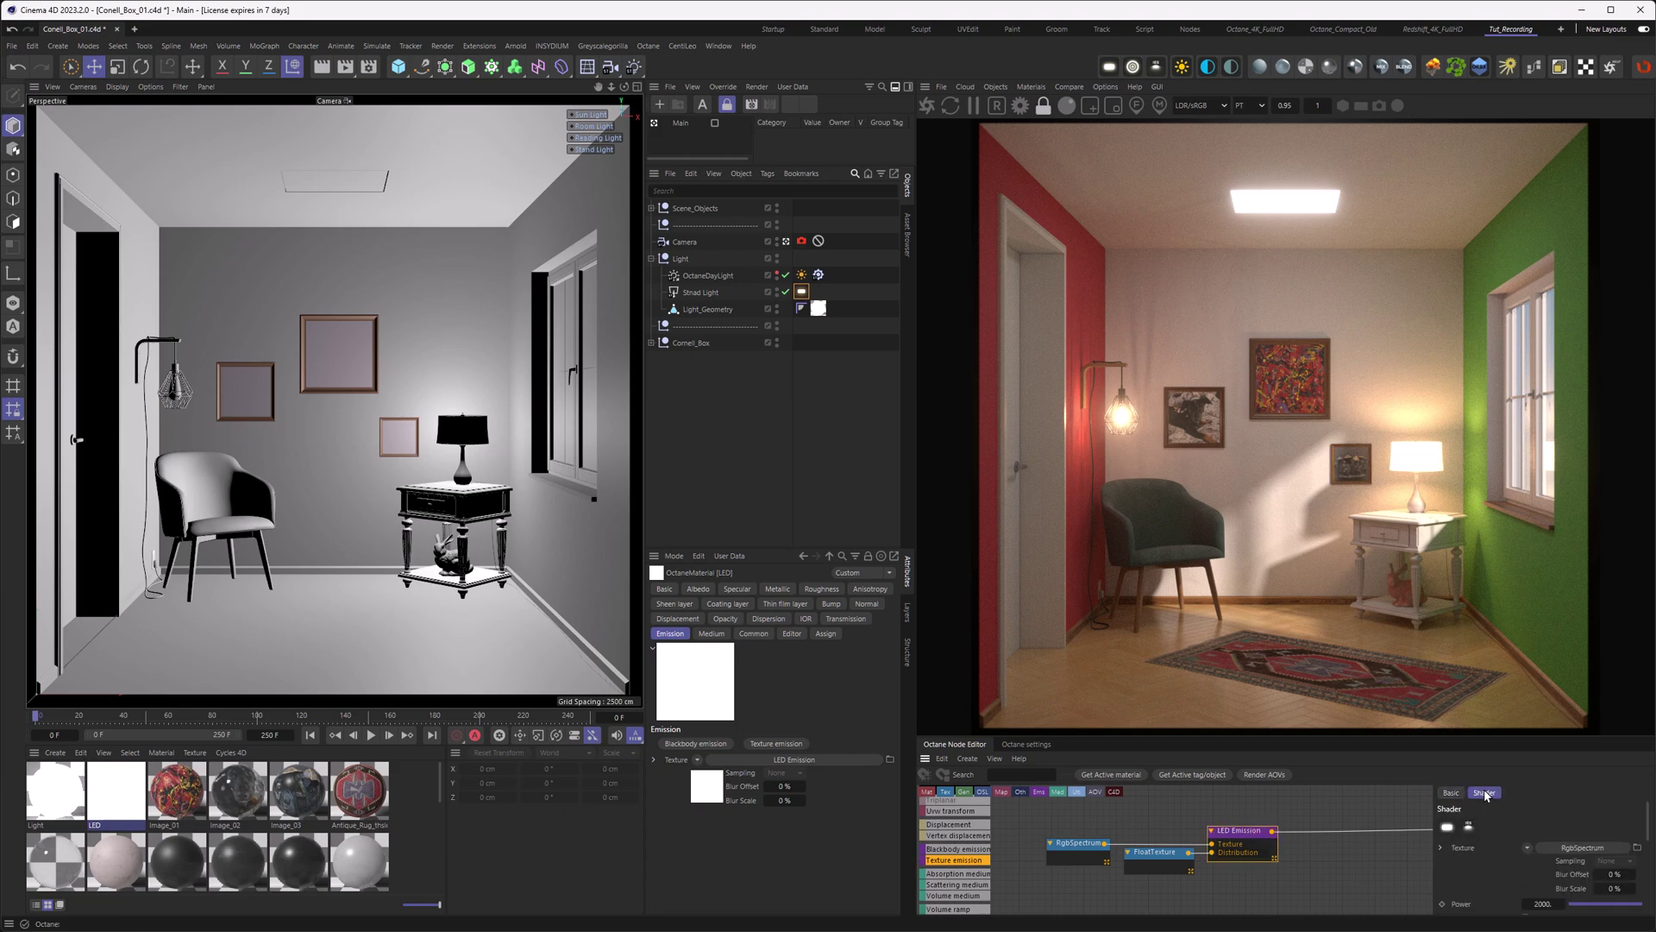
left_click_drag(1650, 827, 1649, 887)
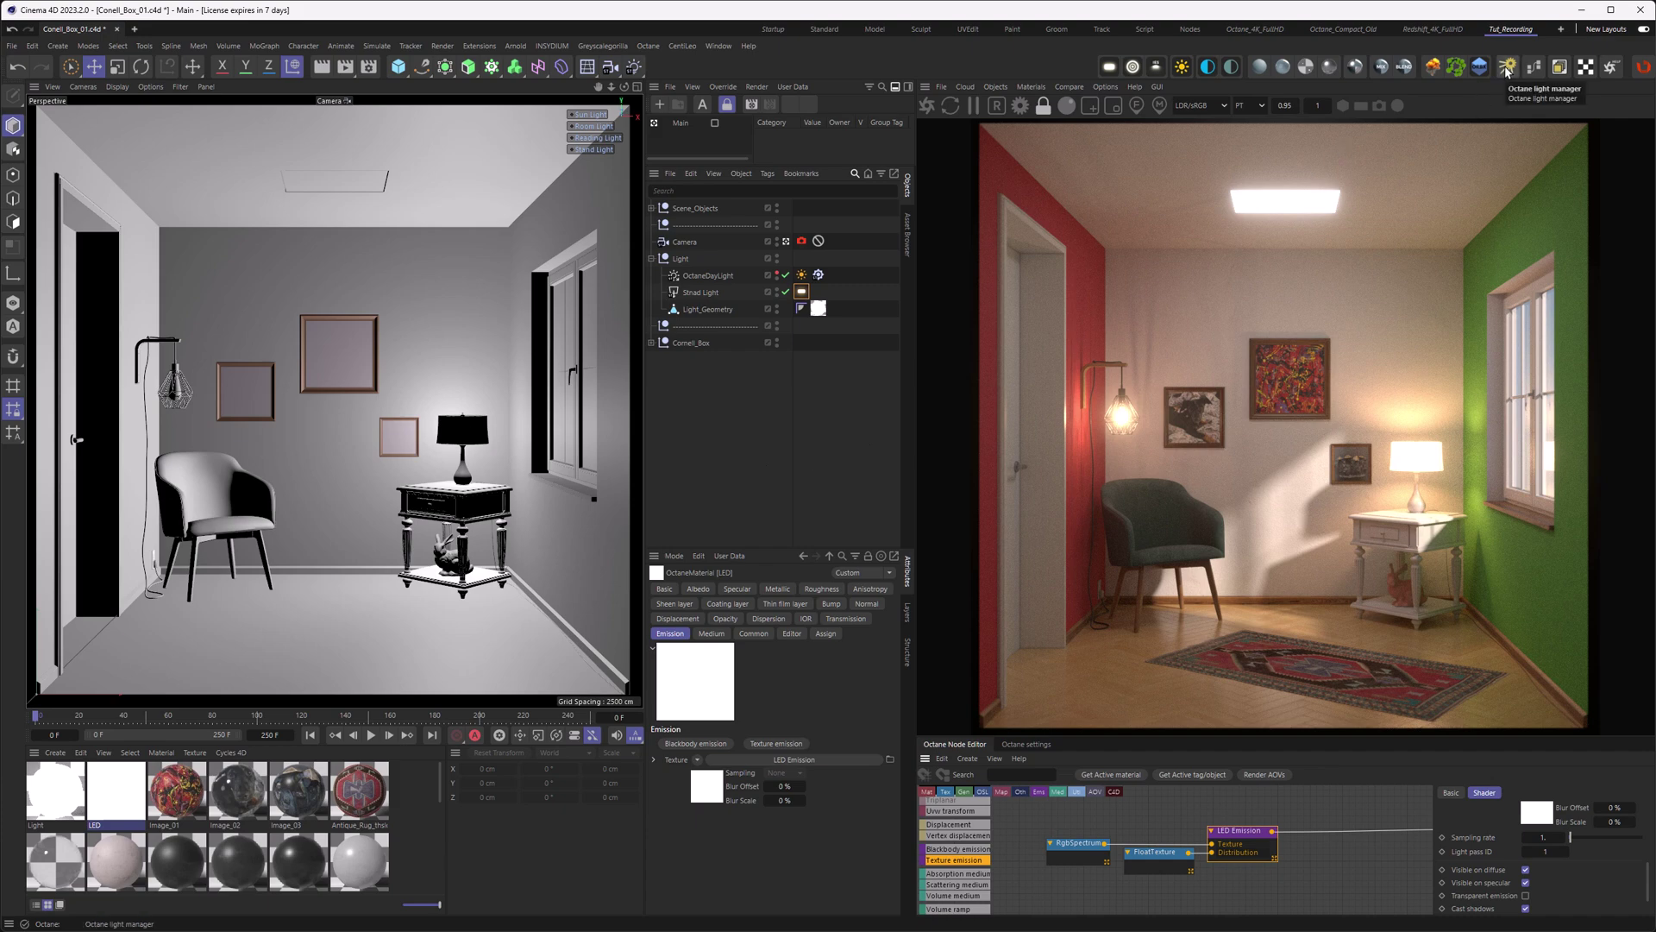
Step: Open the Octane light manager via Shift+C and move Room Emission into another light pass group
left_click(996, 87)
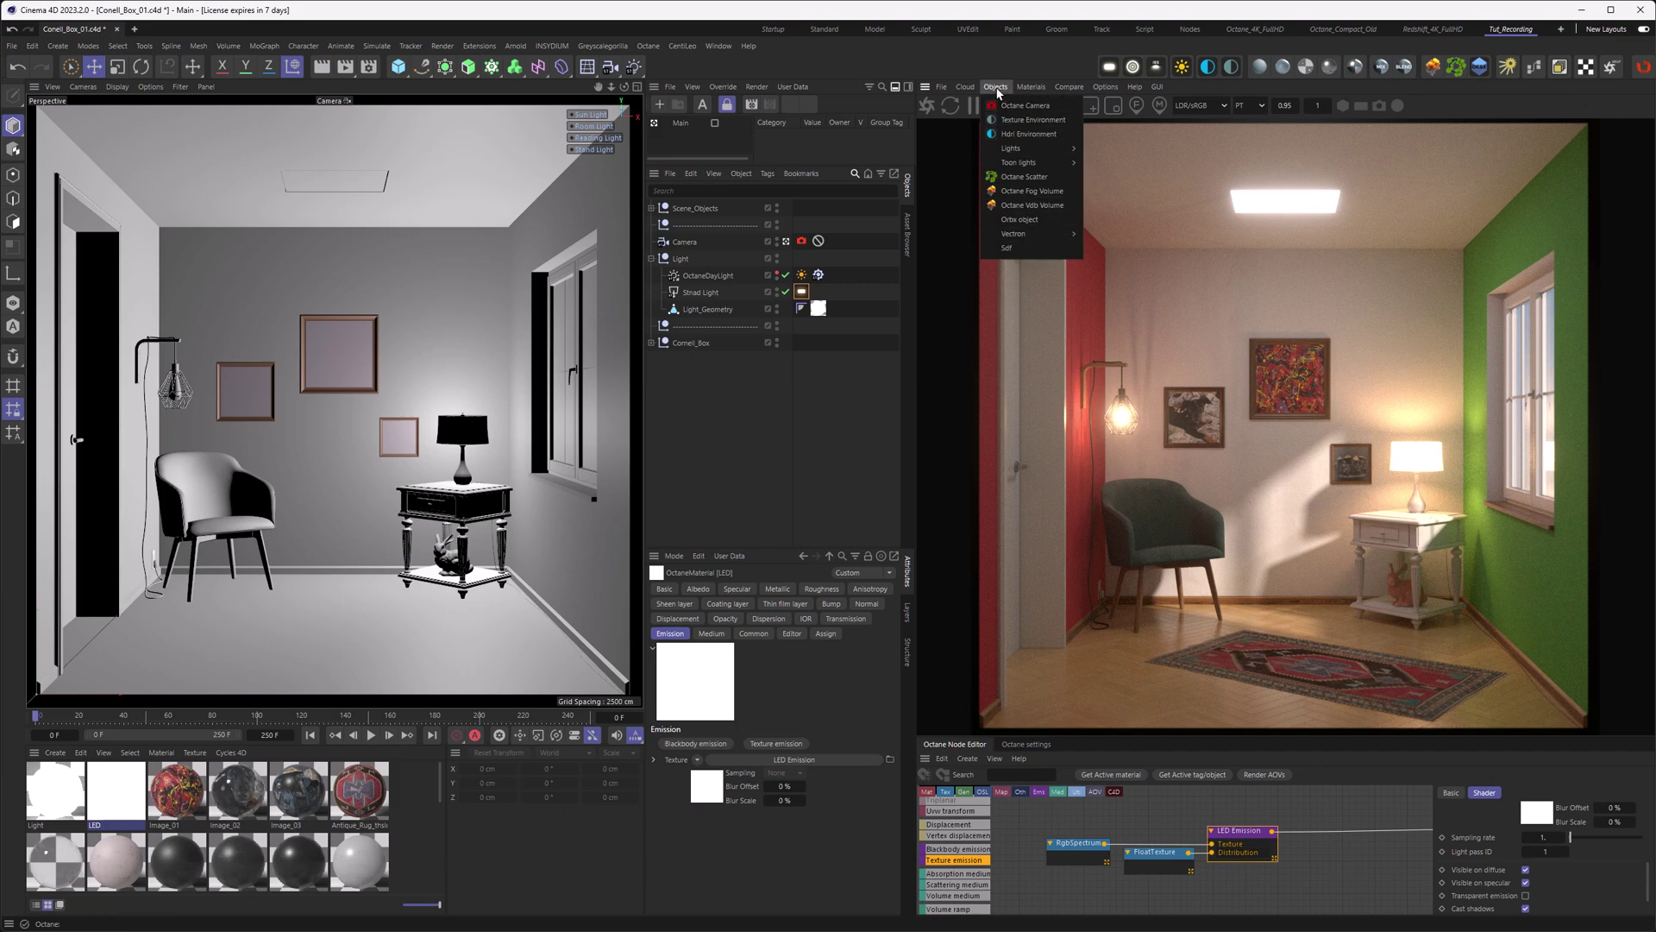
left_click(996, 87)
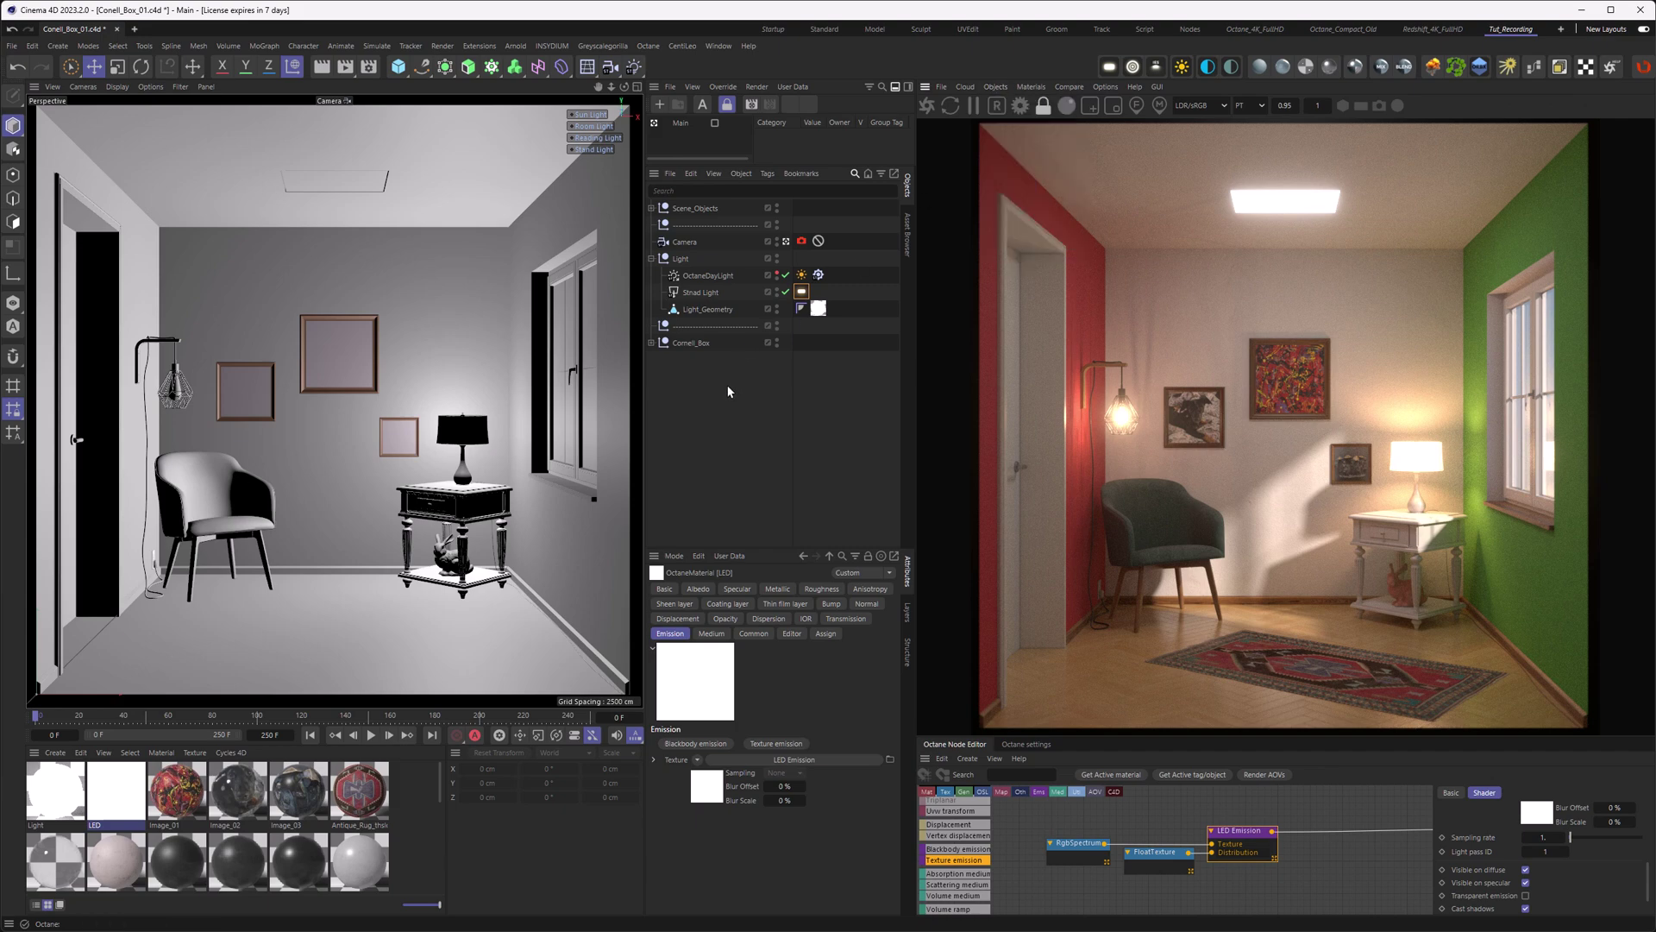
key("shift+c")
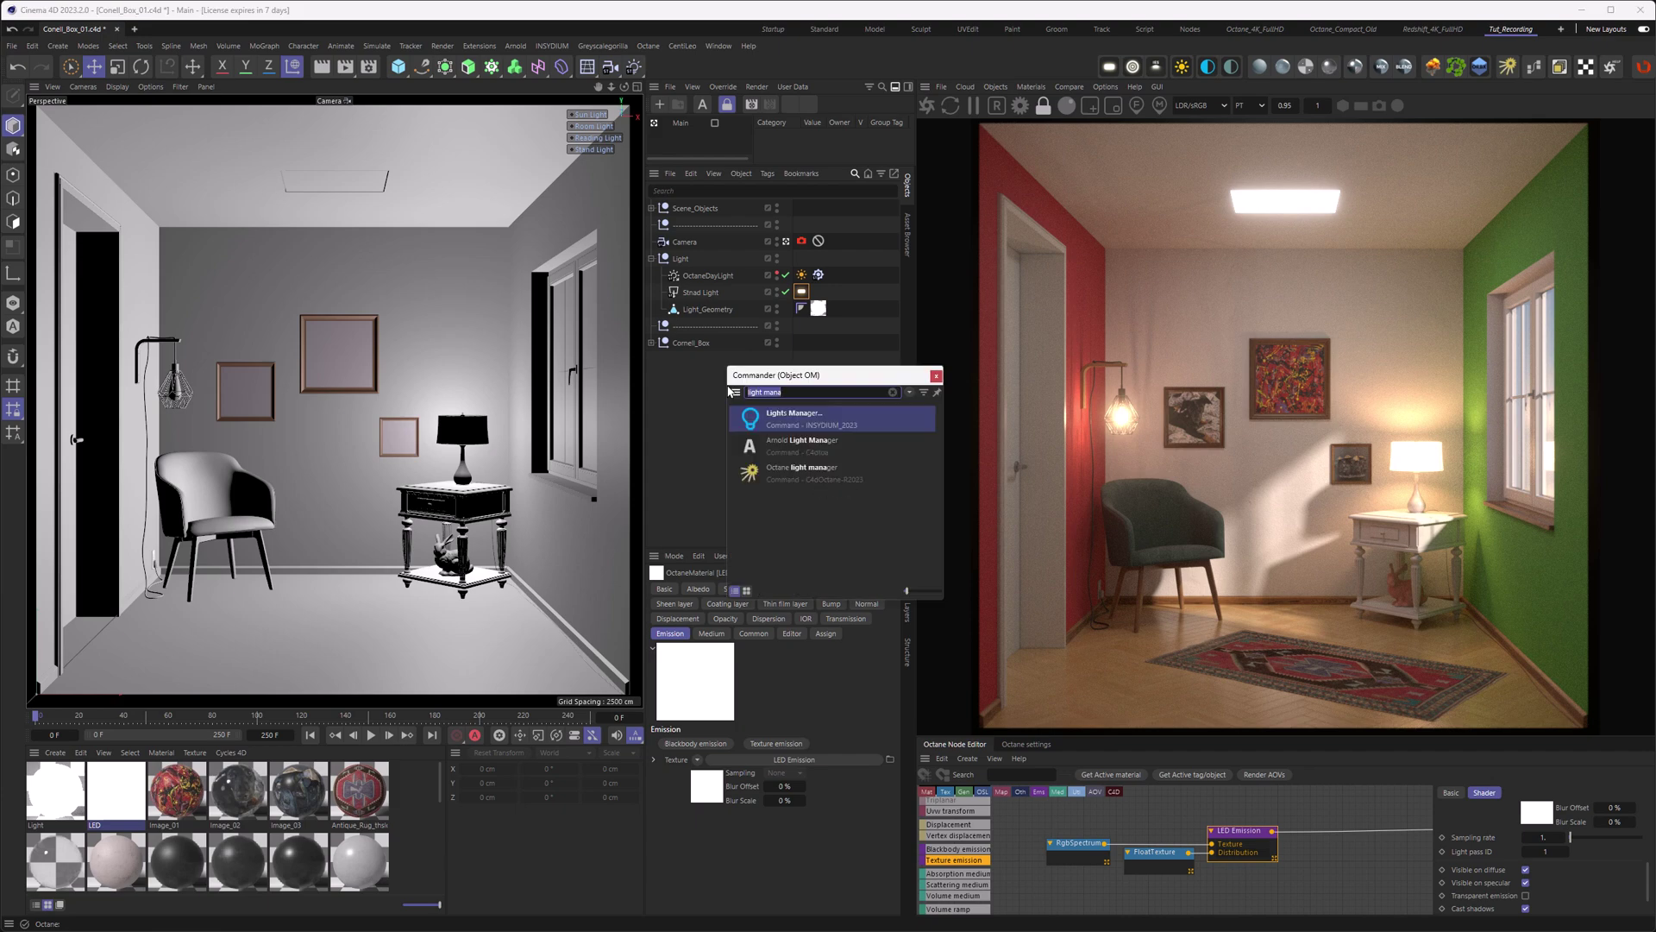
left_click(766, 473)
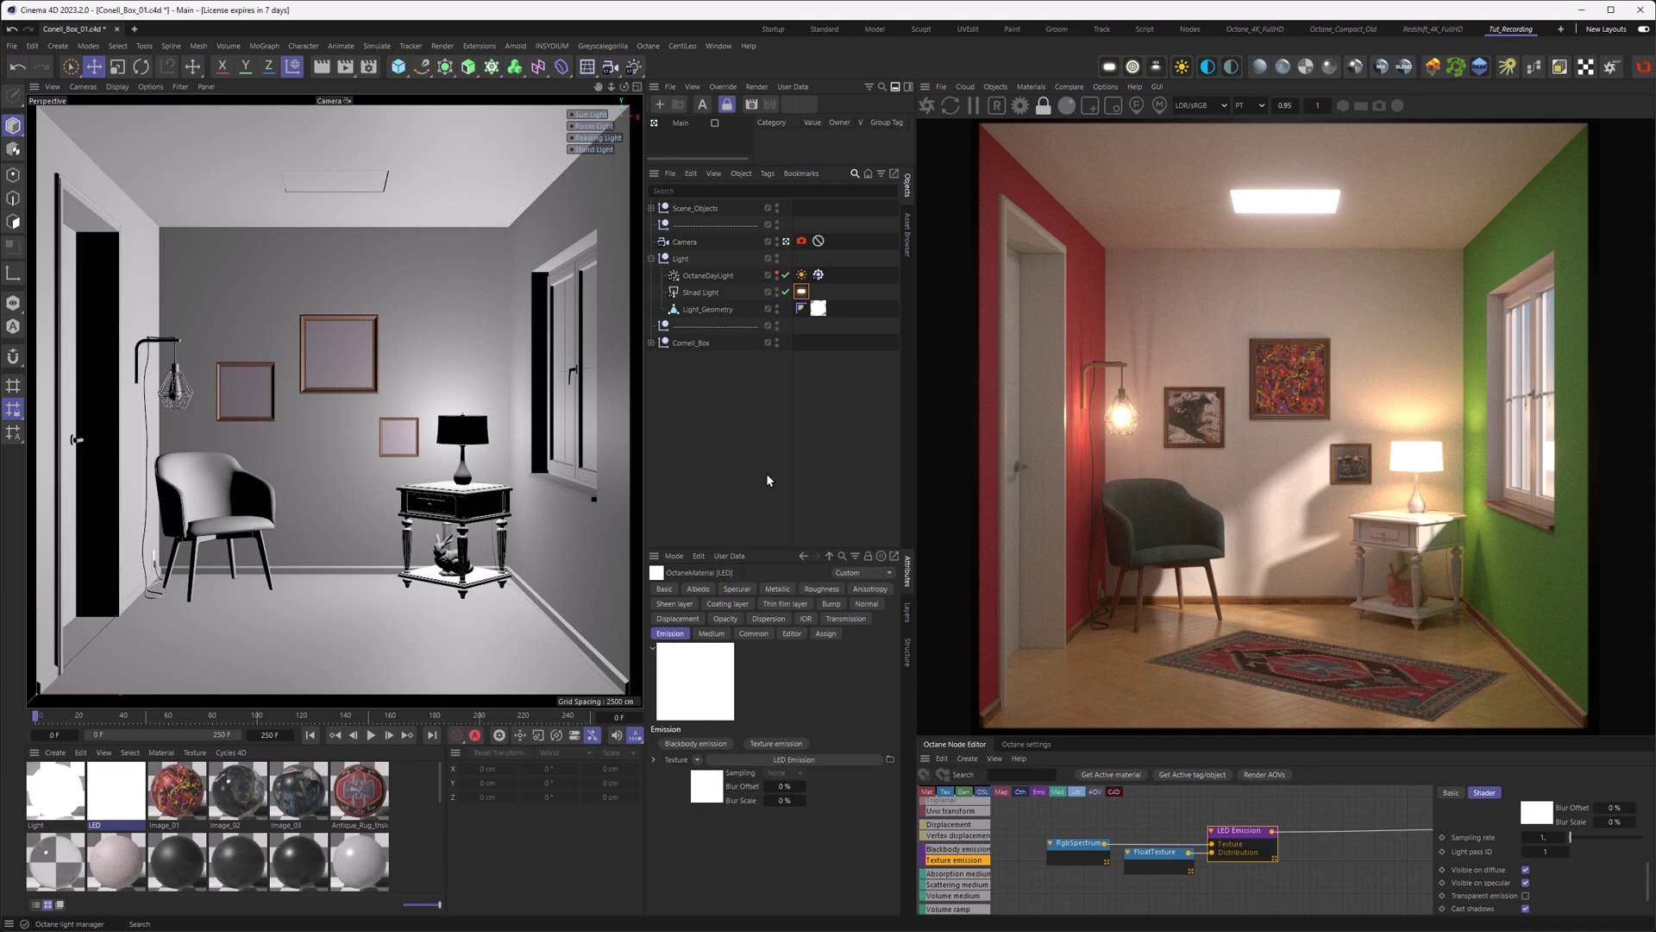
left_click_drag(849, 451, 595, 251)
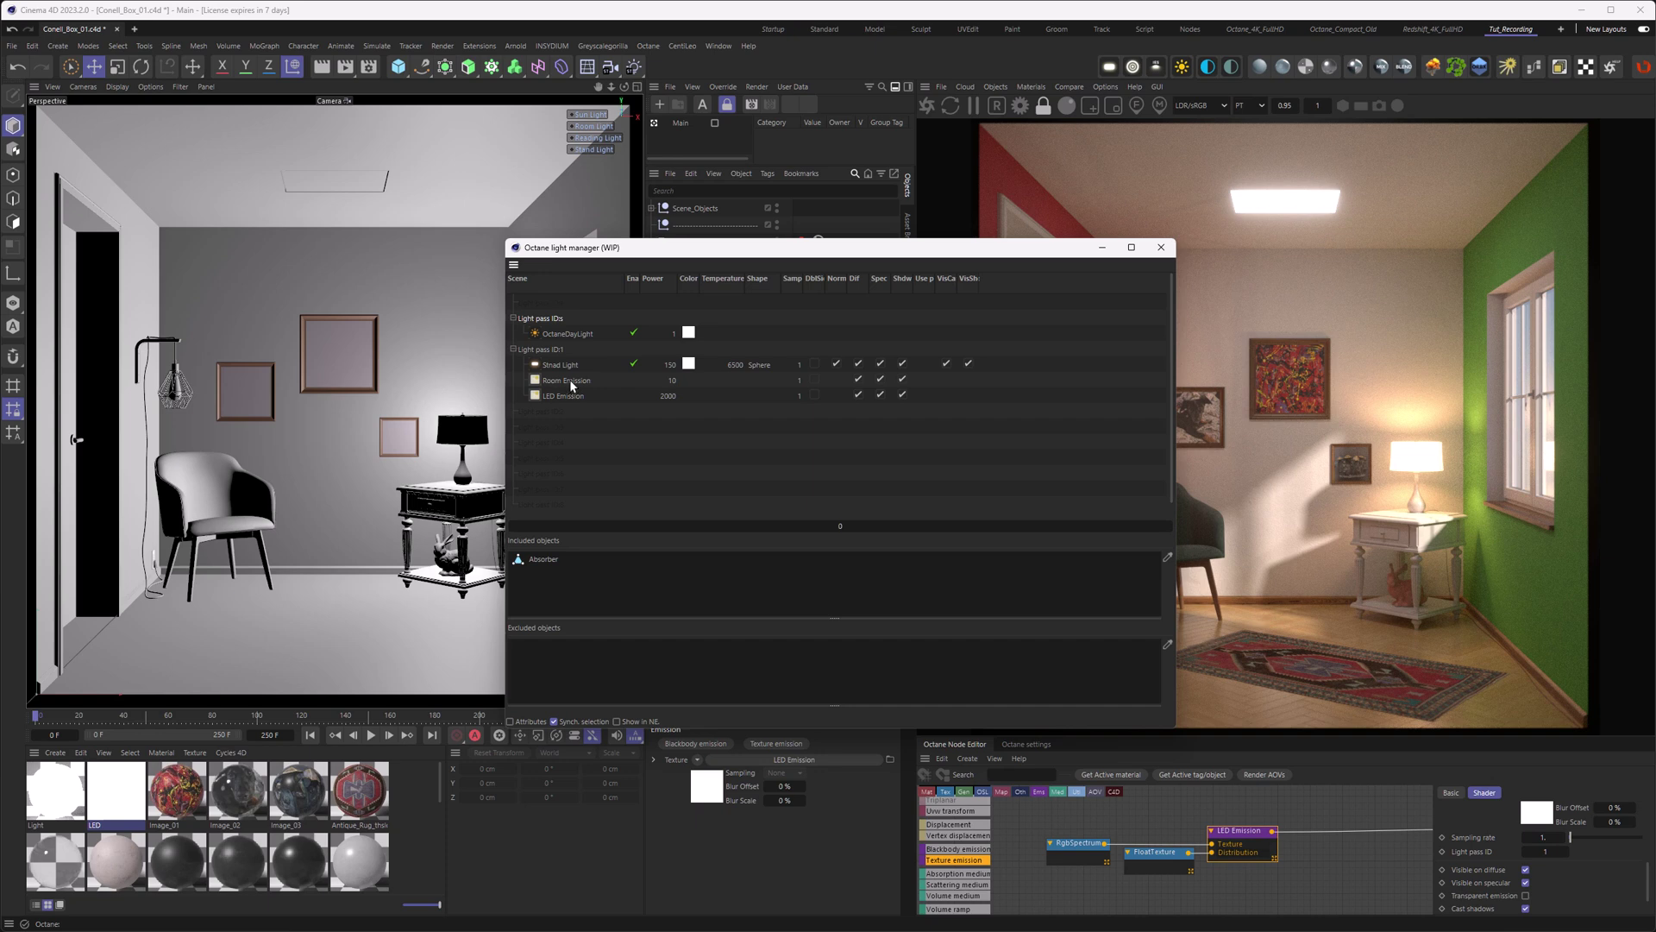
left_click_drag(569, 383, 571, 429)
Step: Close the light manager and open Render Settings at the Render AOV group's render pass file path
left_click(1160, 247)
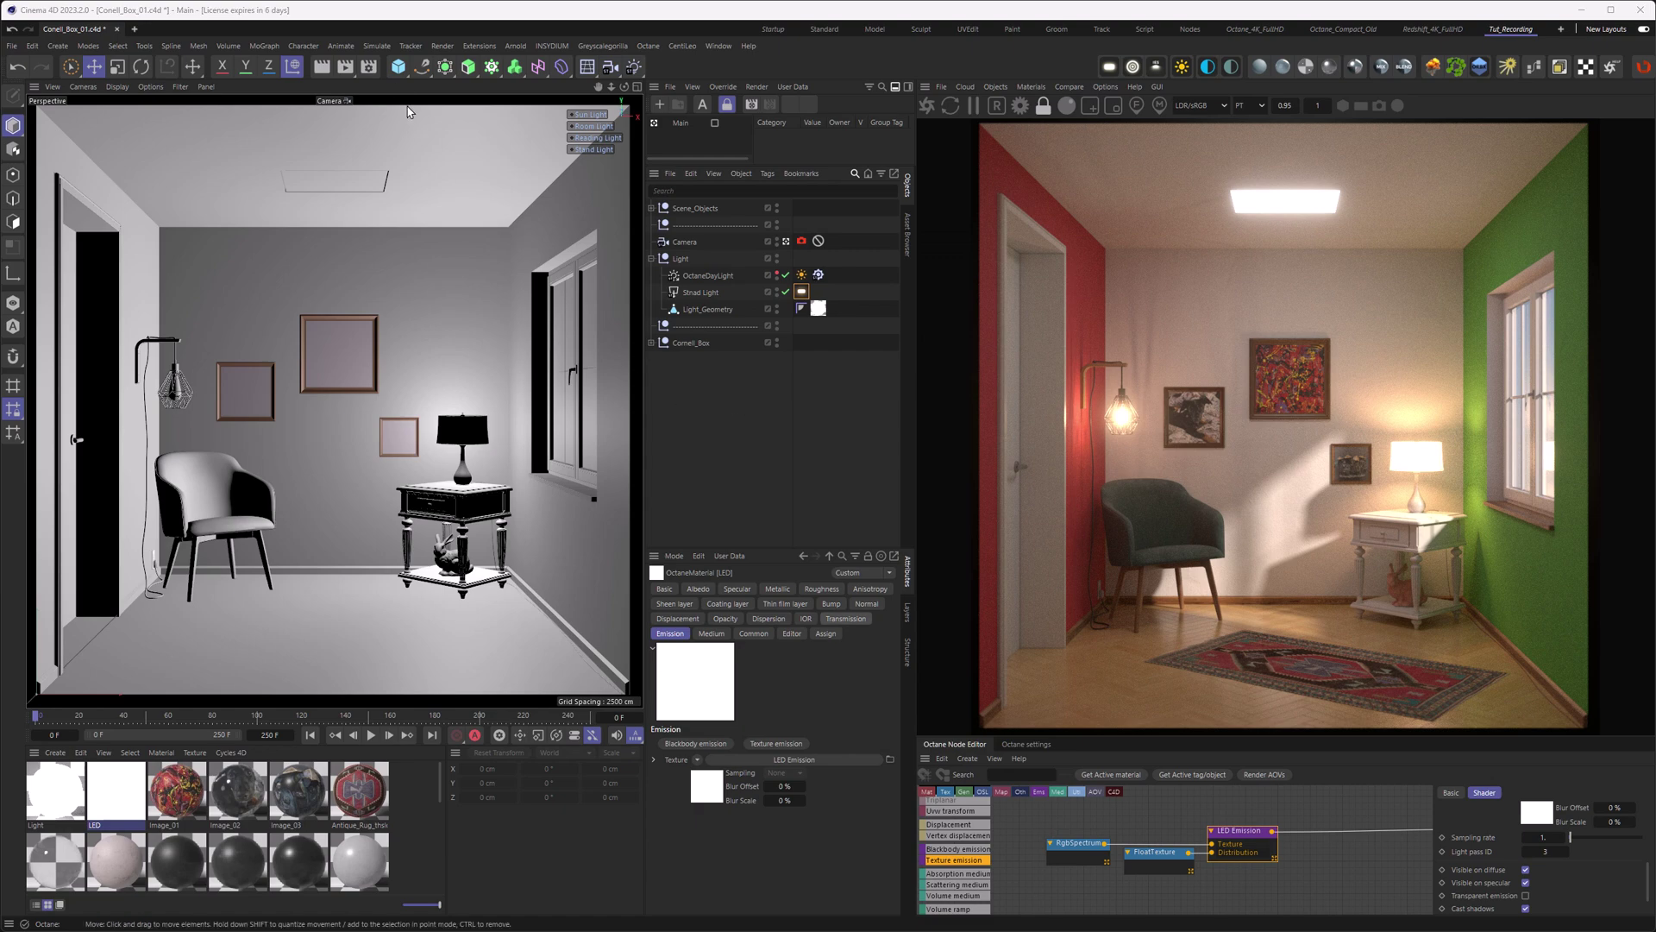
left_click(369, 67)
left_click_drag(556, 69, 557, 157)
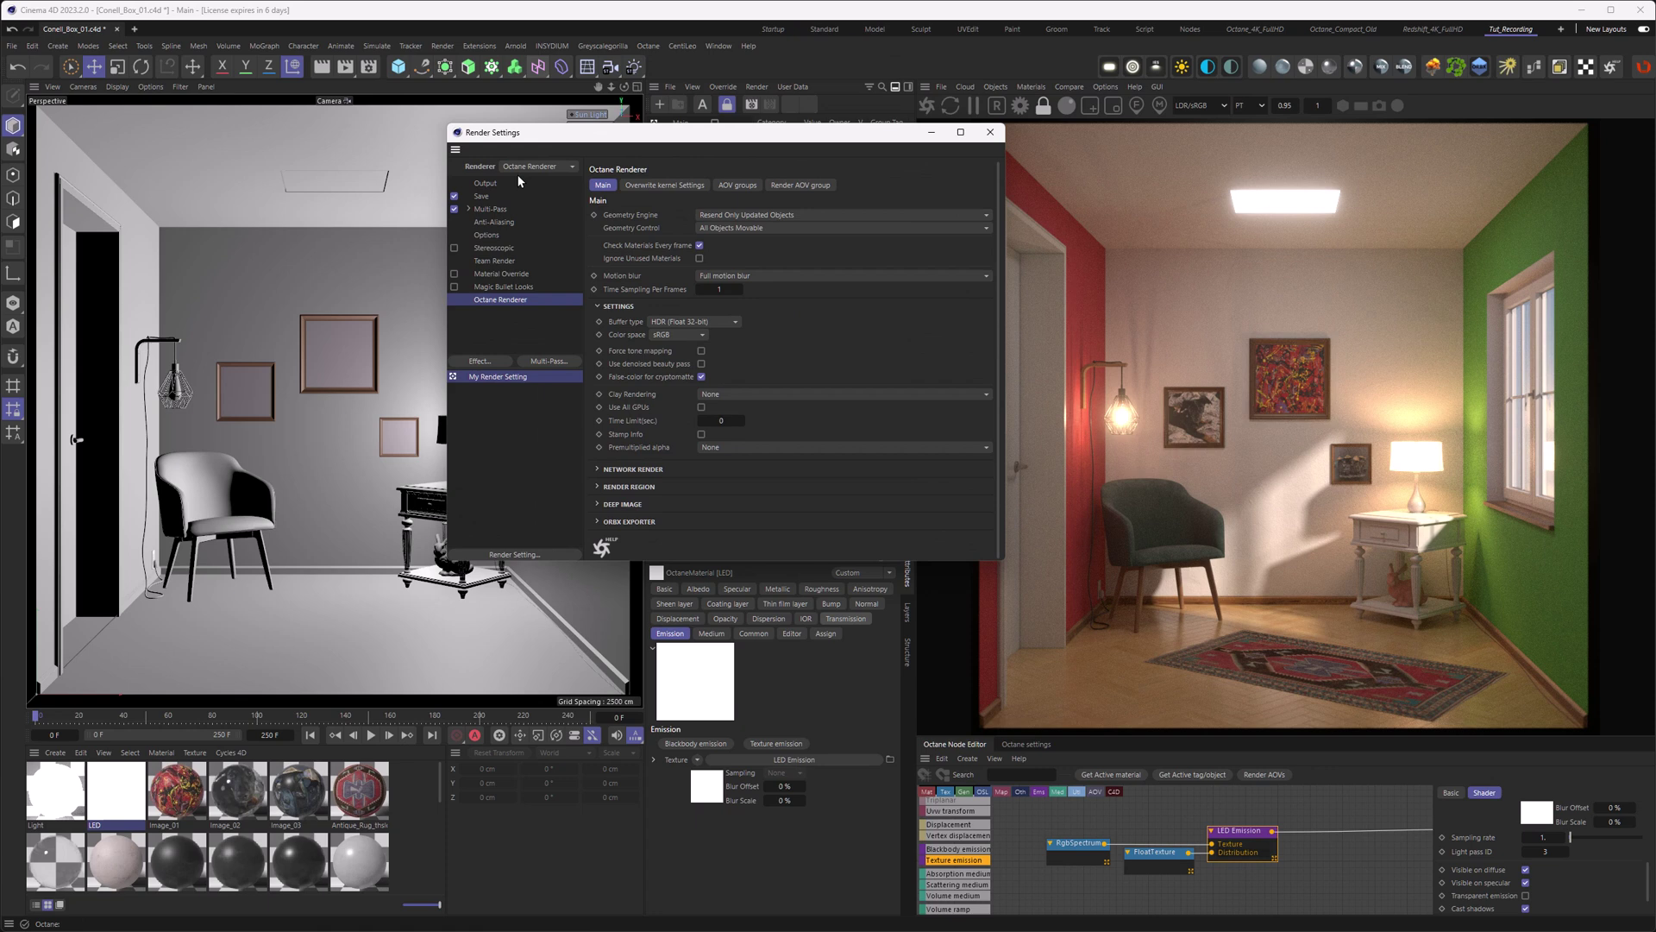
left_click(794, 184)
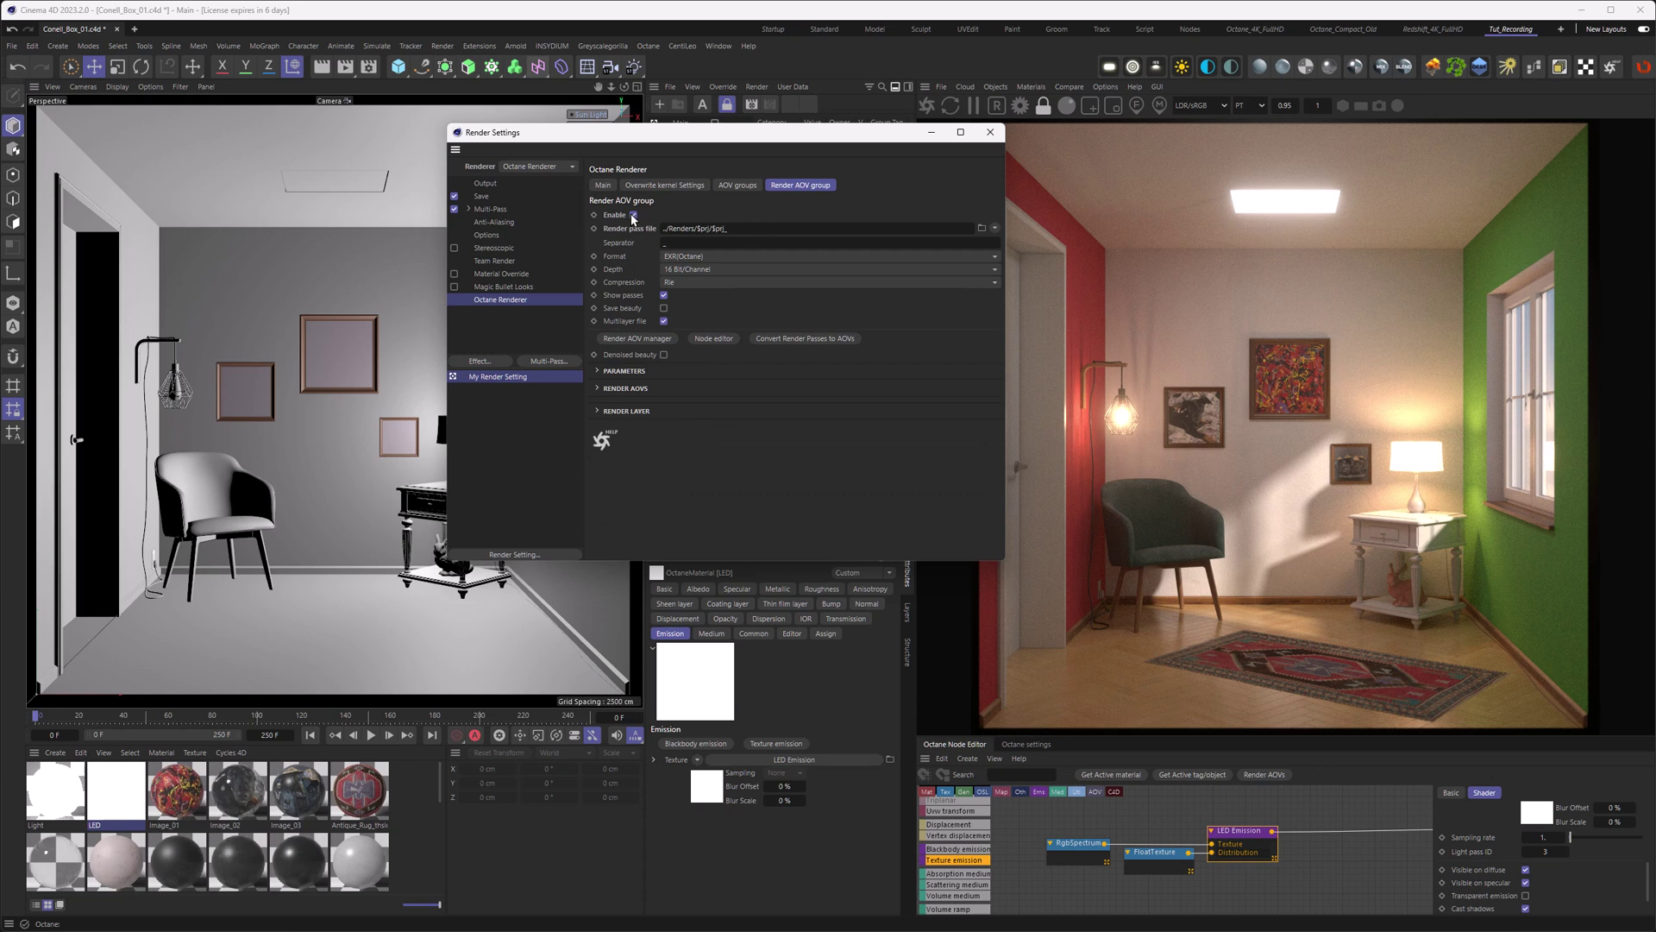
left_click(753, 230)
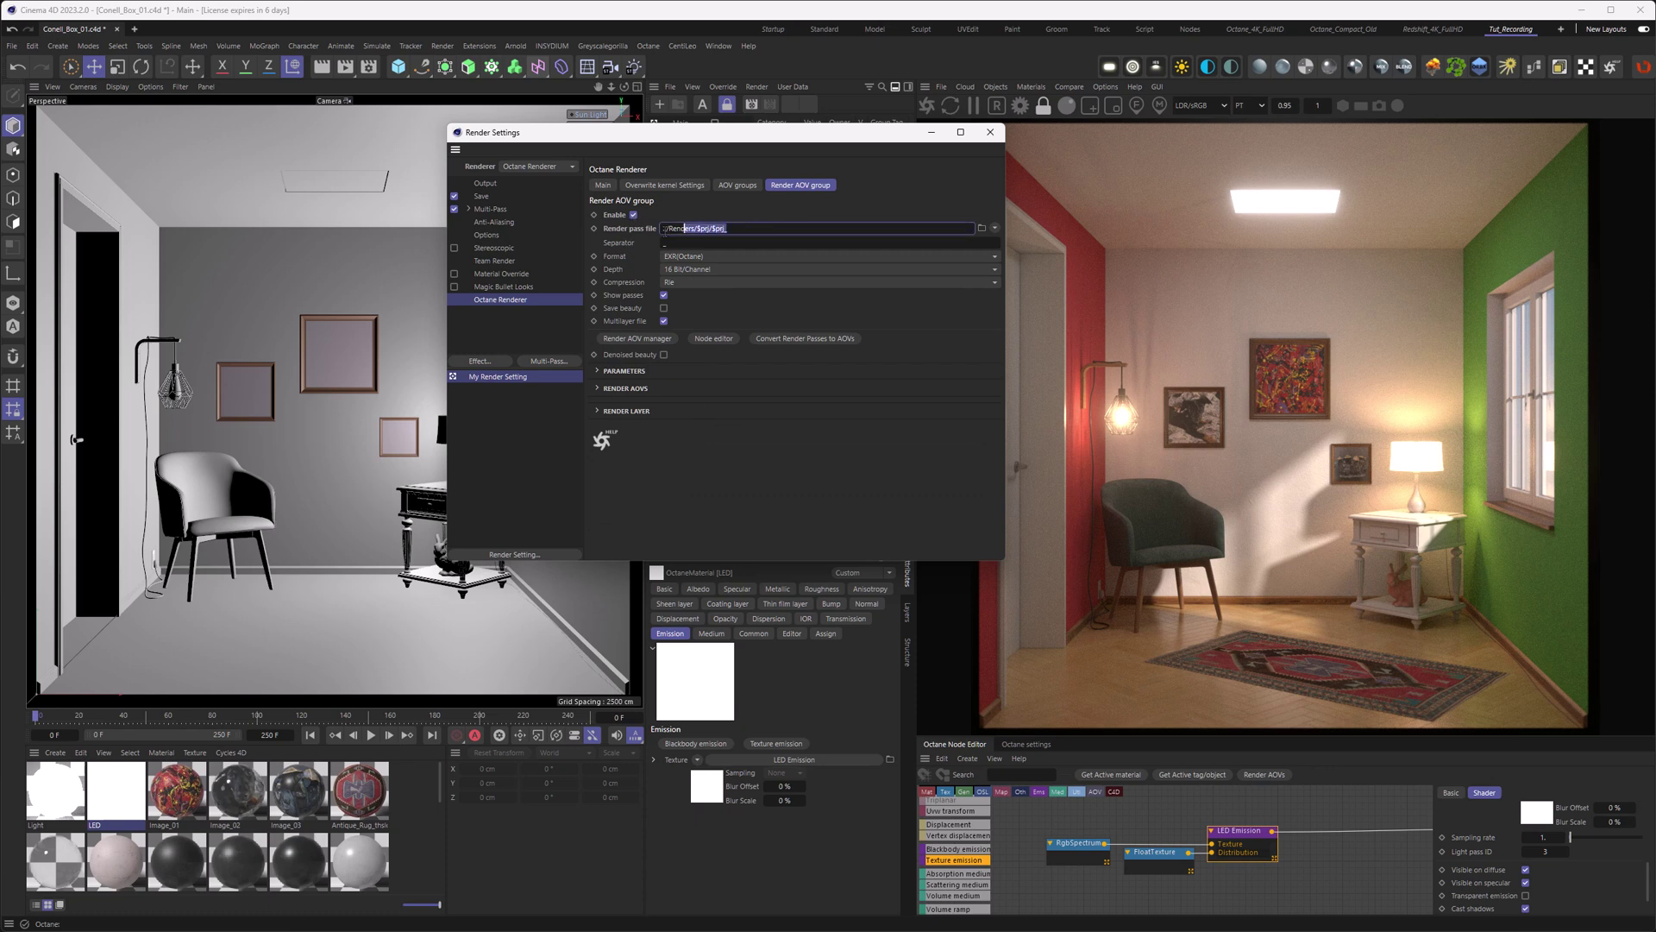
Step: Set the AOV pass compression to DWAB and enable Save beauty
left_click(678, 282)
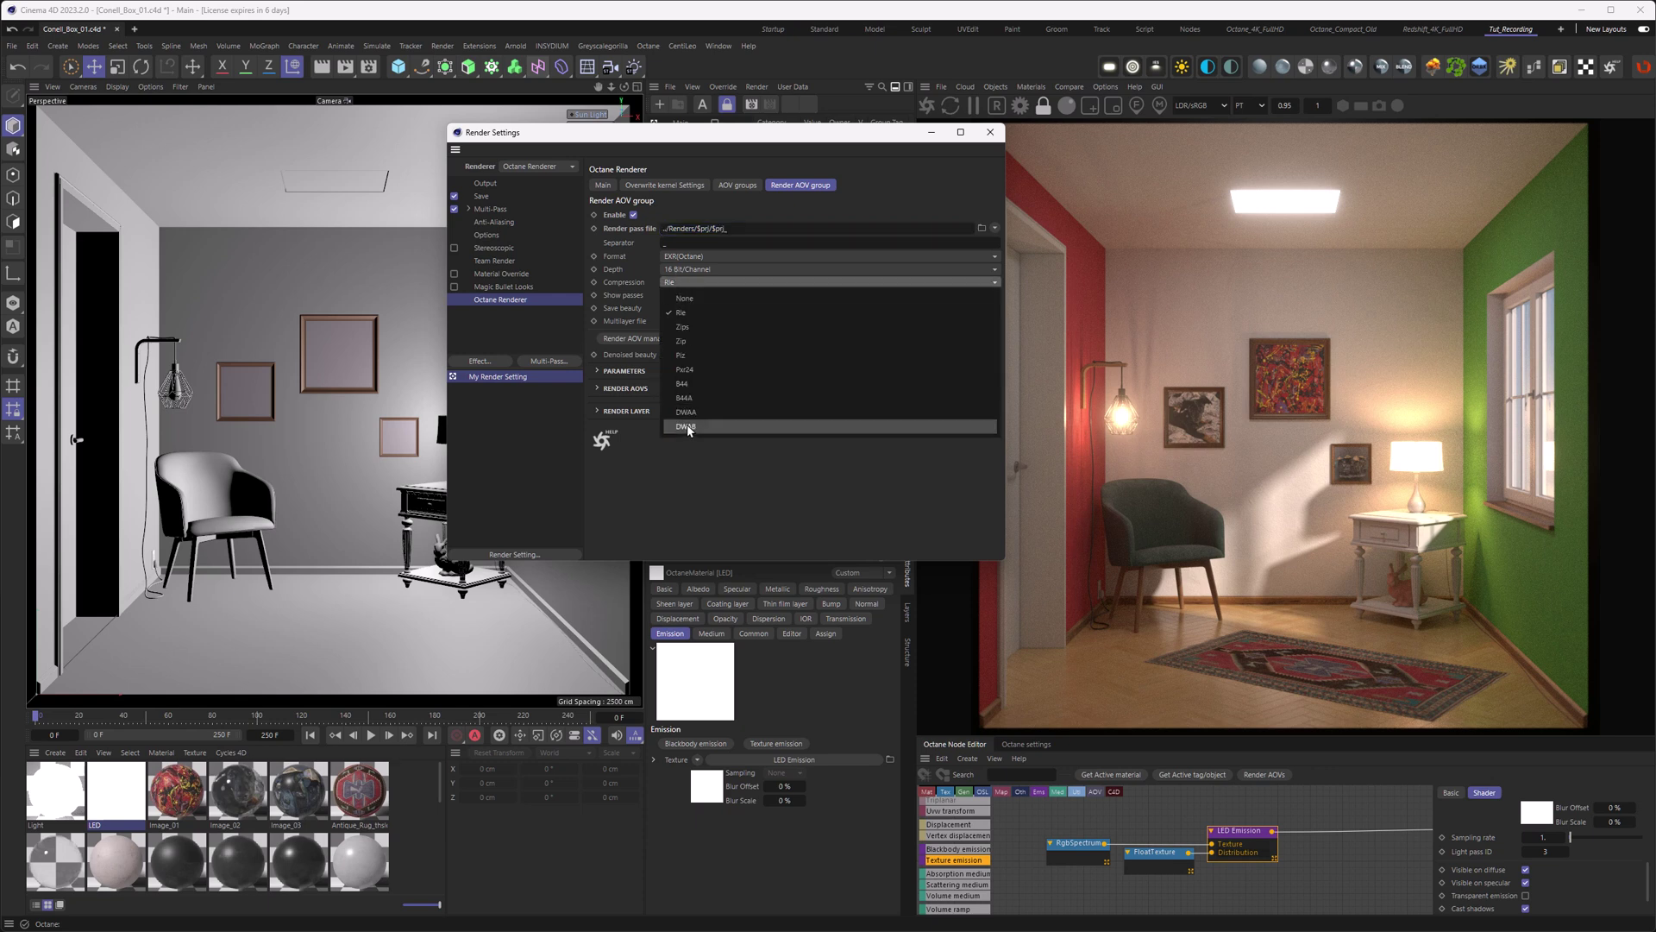
left_click(687, 427)
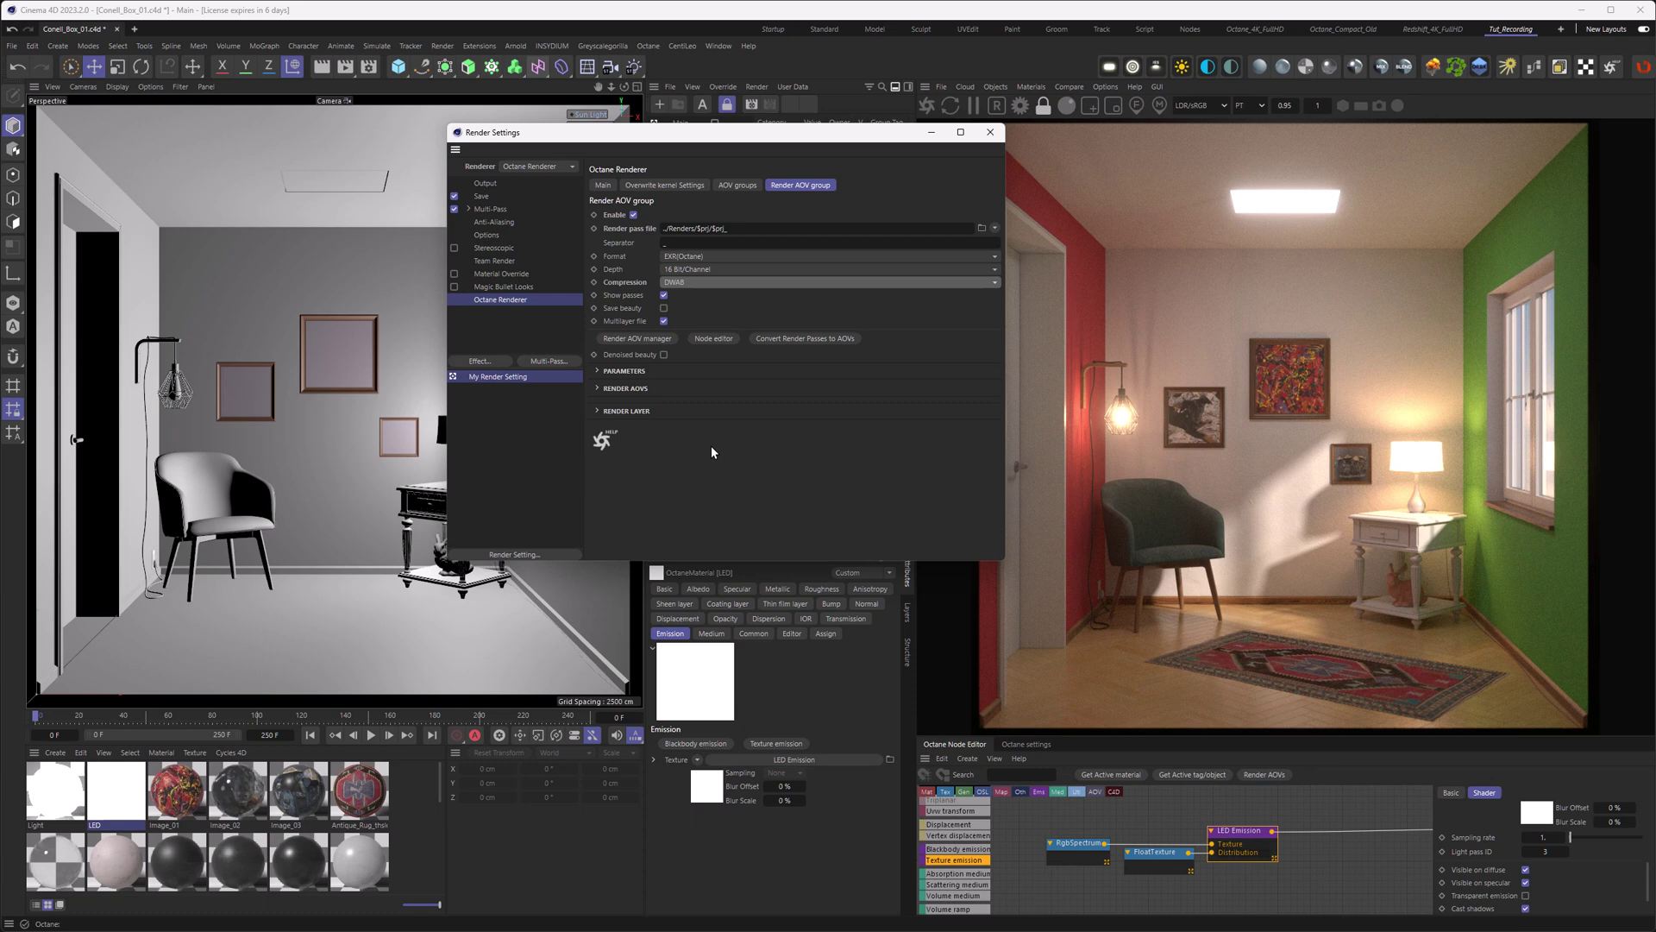
left_click(663, 308)
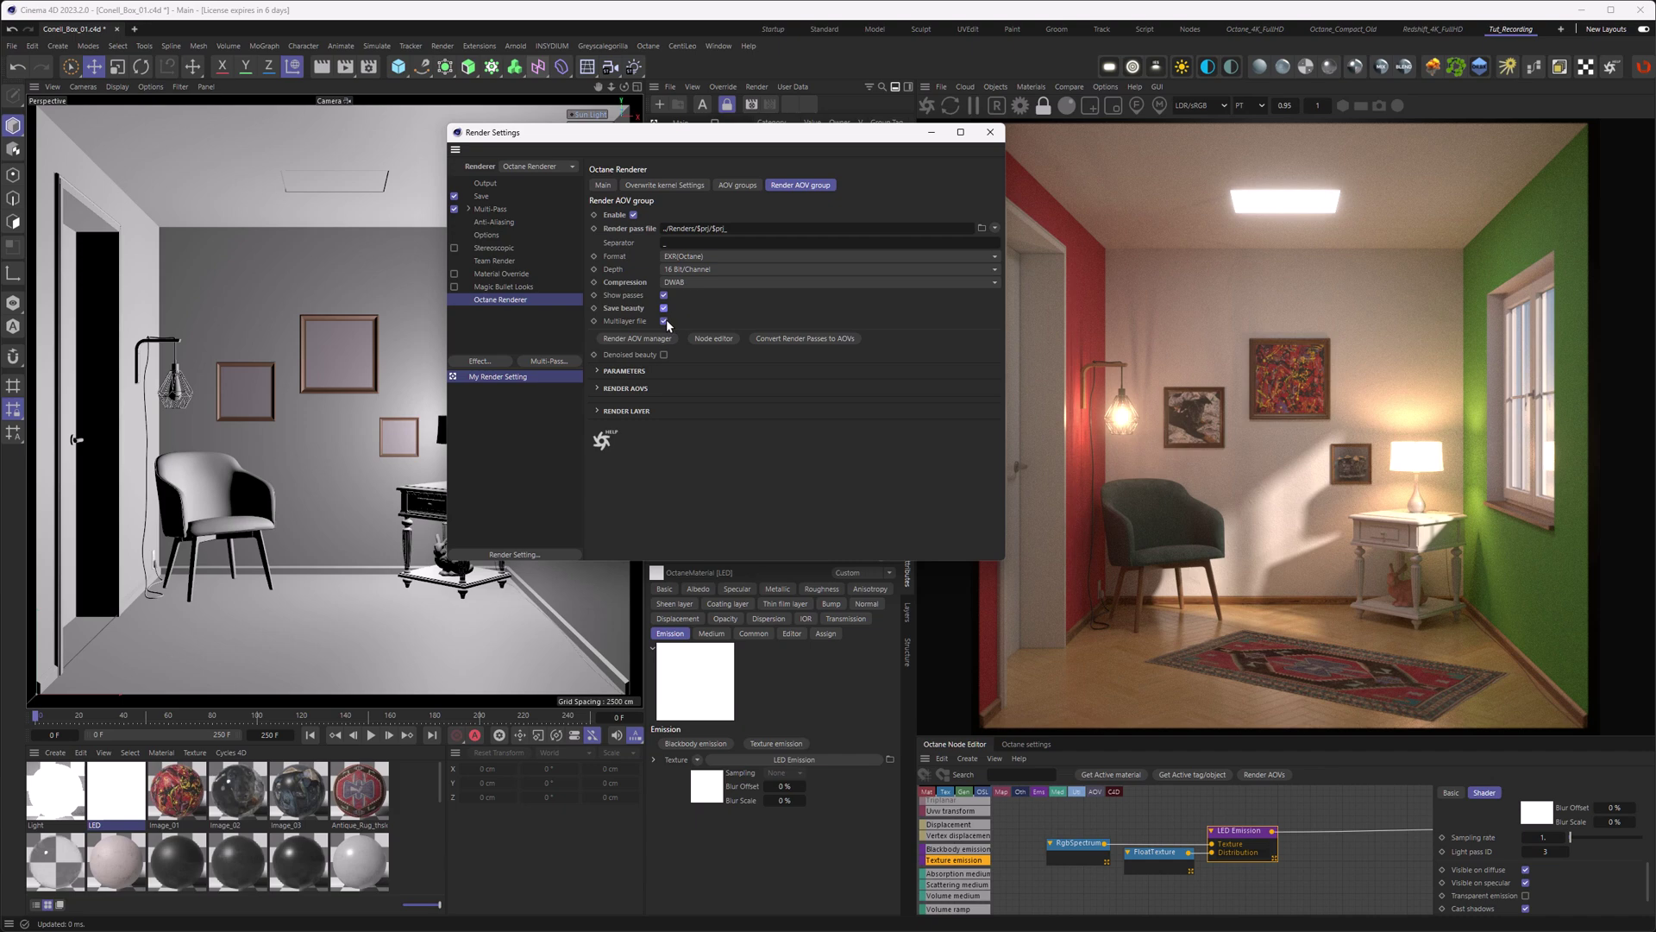
Step: Turn off multilayer file output for the Render AOV group
left_click(664, 321)
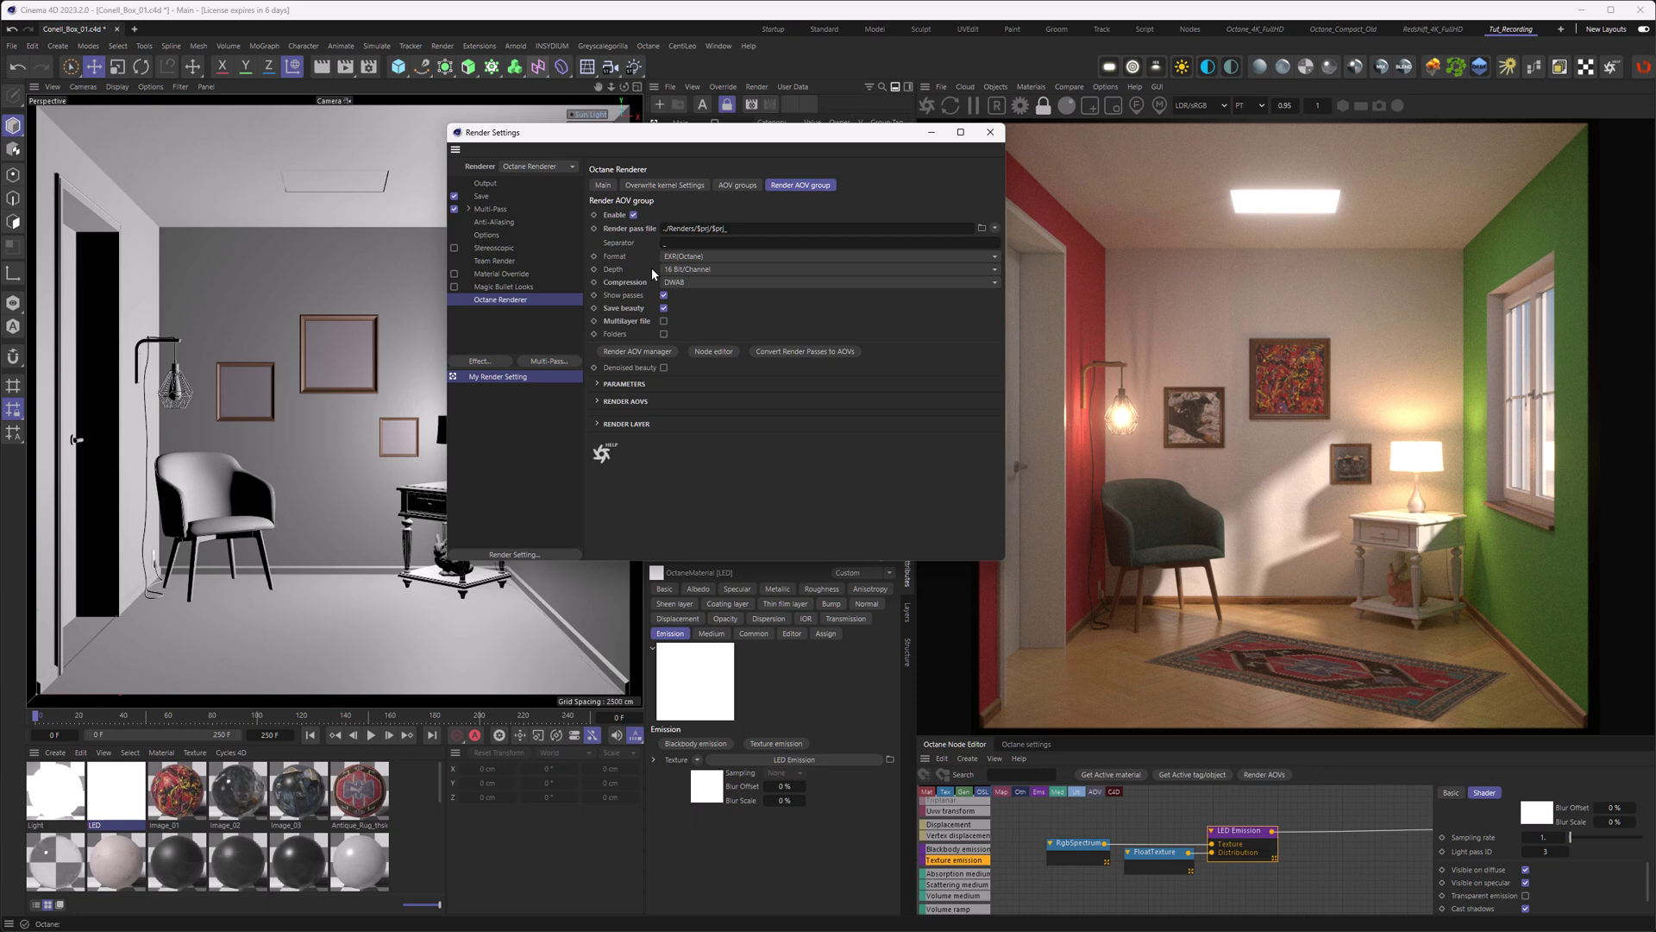
Step: Search 'light' in the Render AOV Manager and add four Light AOVs
left_click(649, 350)
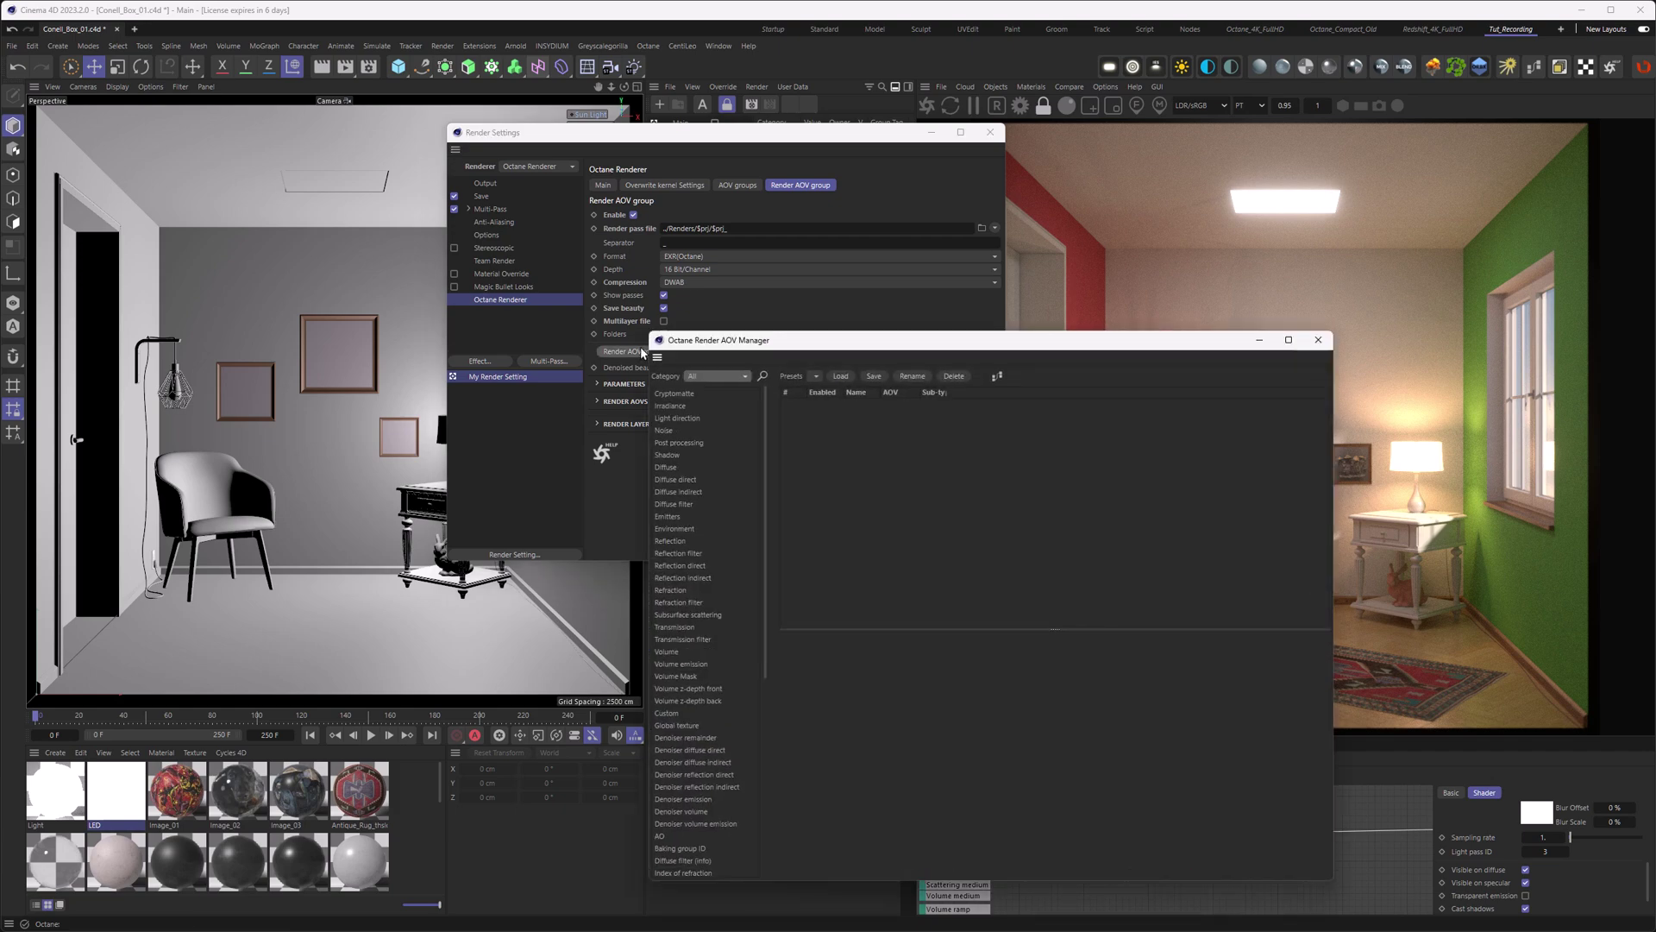
left_click(763, 376)
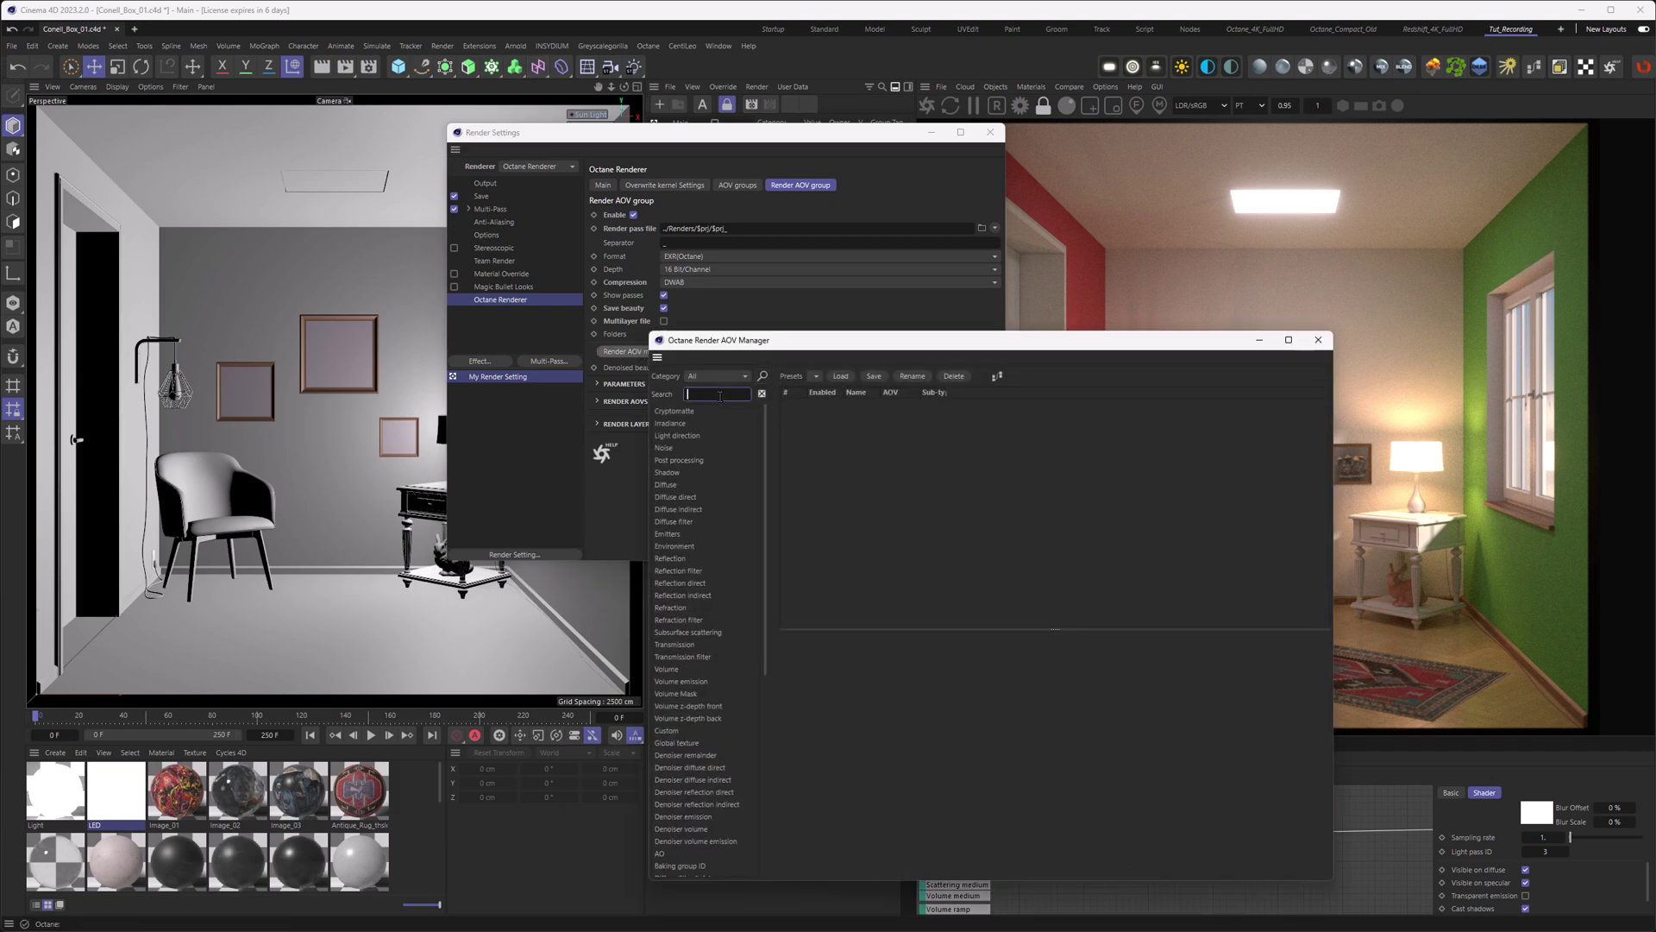
type("light")
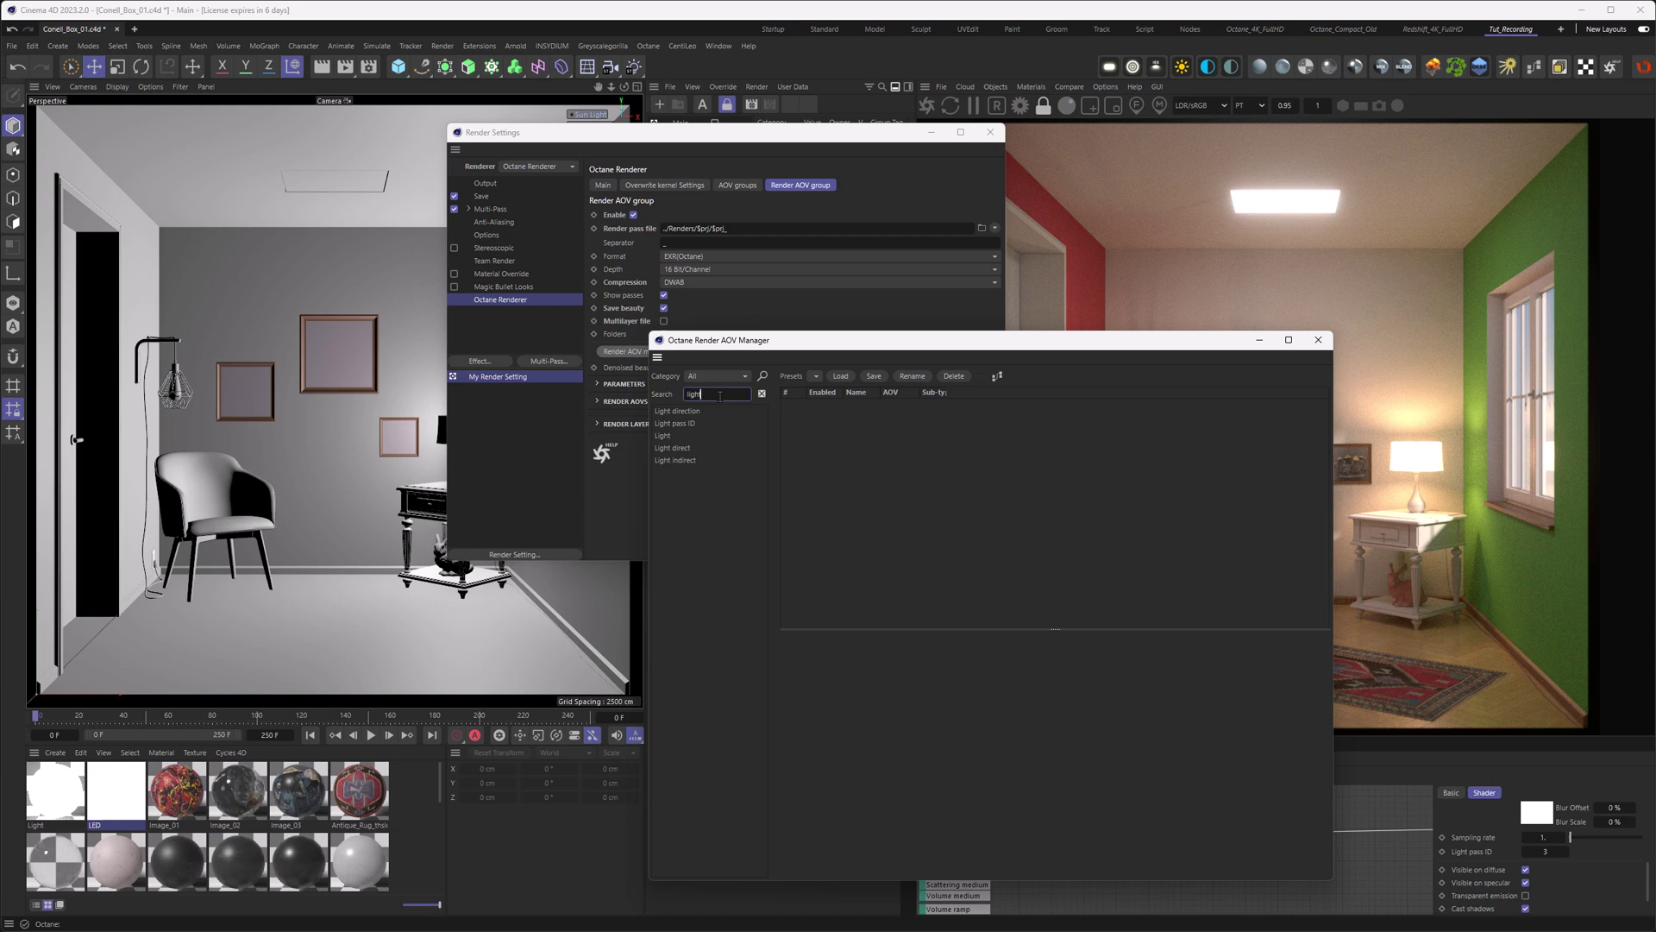
left_click(666, 436)
double_click(665, 435)
double_click(665, 435)
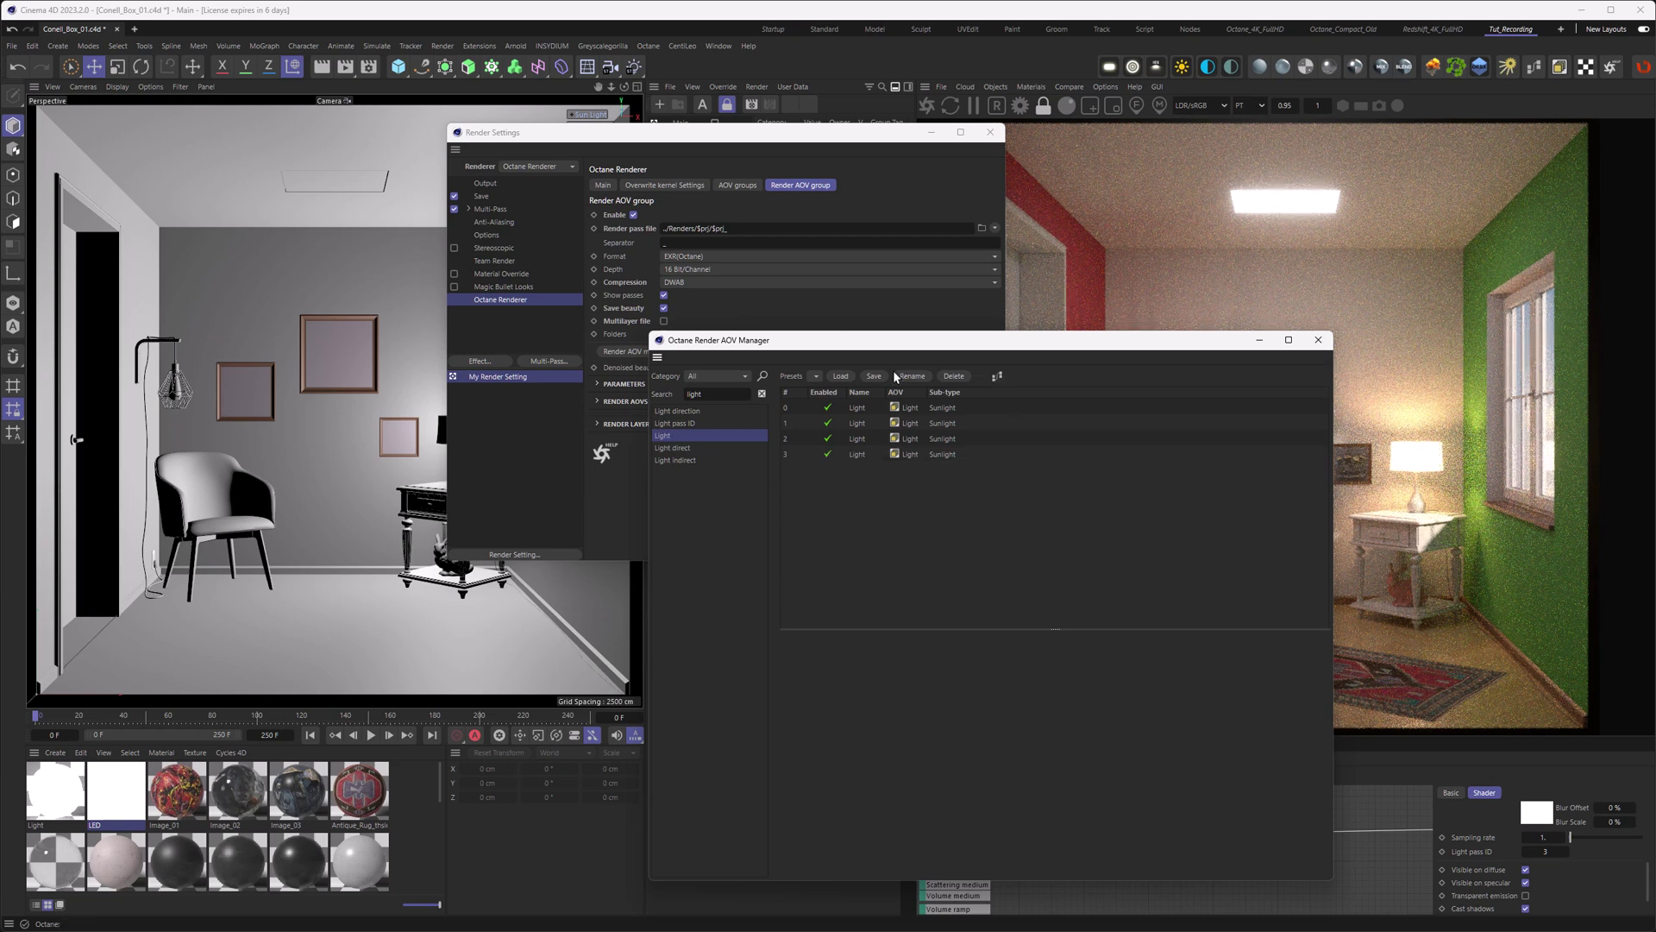
Step: Set the four Light AOVs to Sunlight, Light ID 1, 2 and 3, then close both windows
left_click(940, 407)
left_click(946, 411)
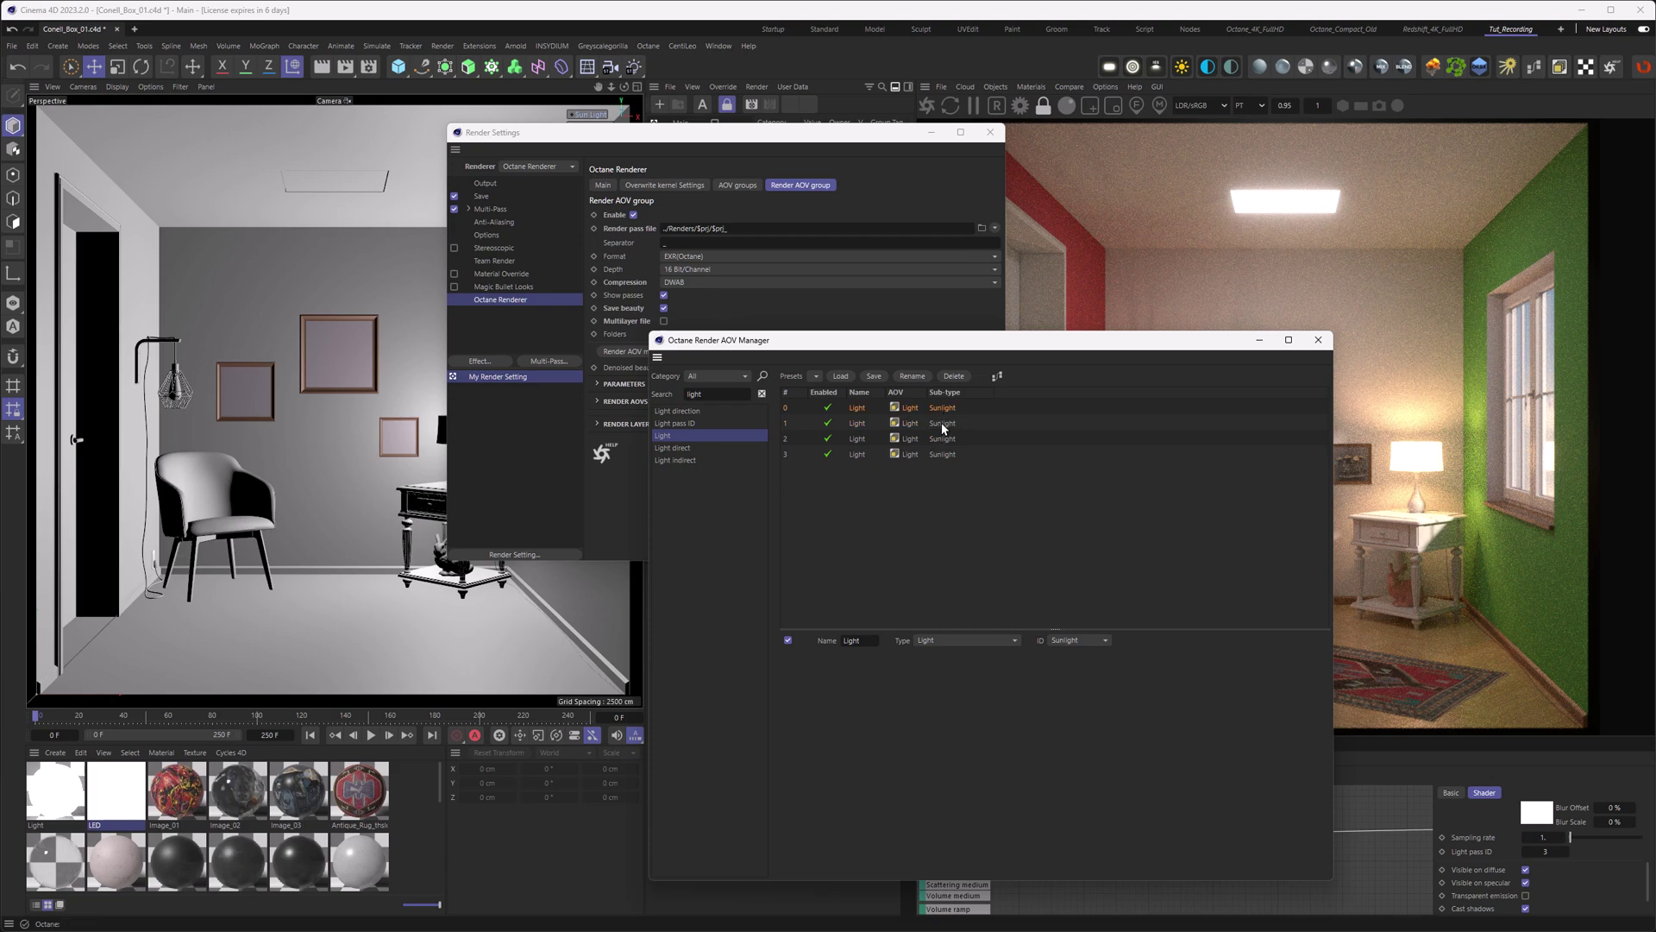
left_click(940, 422)
left_click(1061, 640)
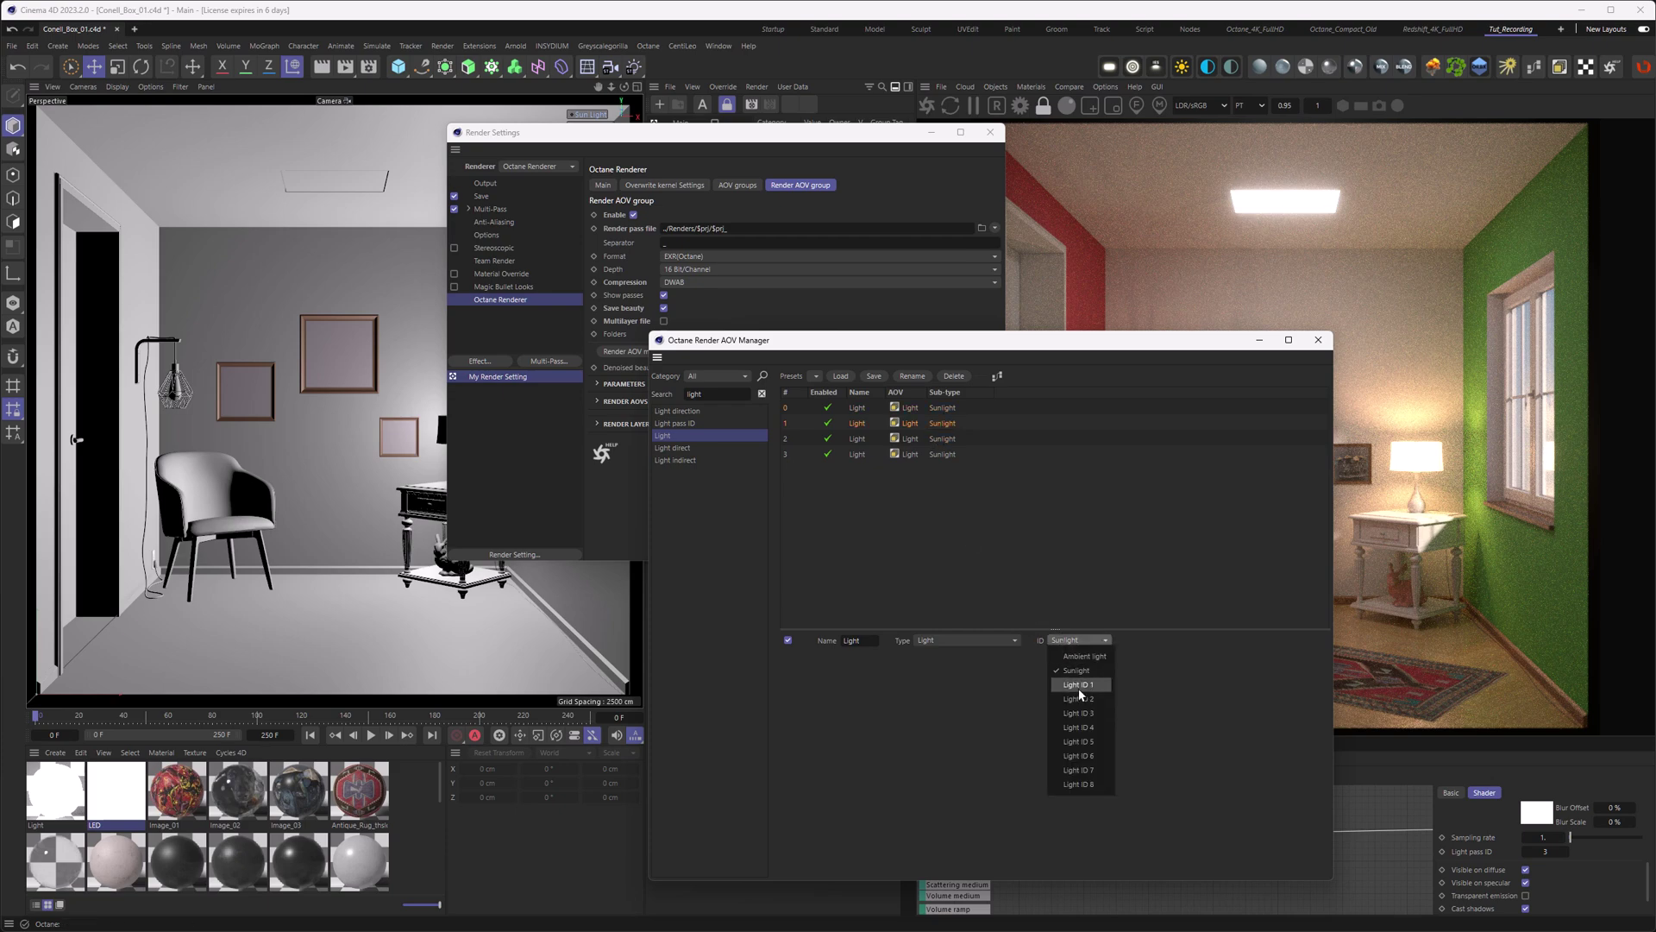
left_click(1078, 686)
left_click(949, 442)
left_click(1069, 640)
left_click(1080, 702)
left_click(944, 451)
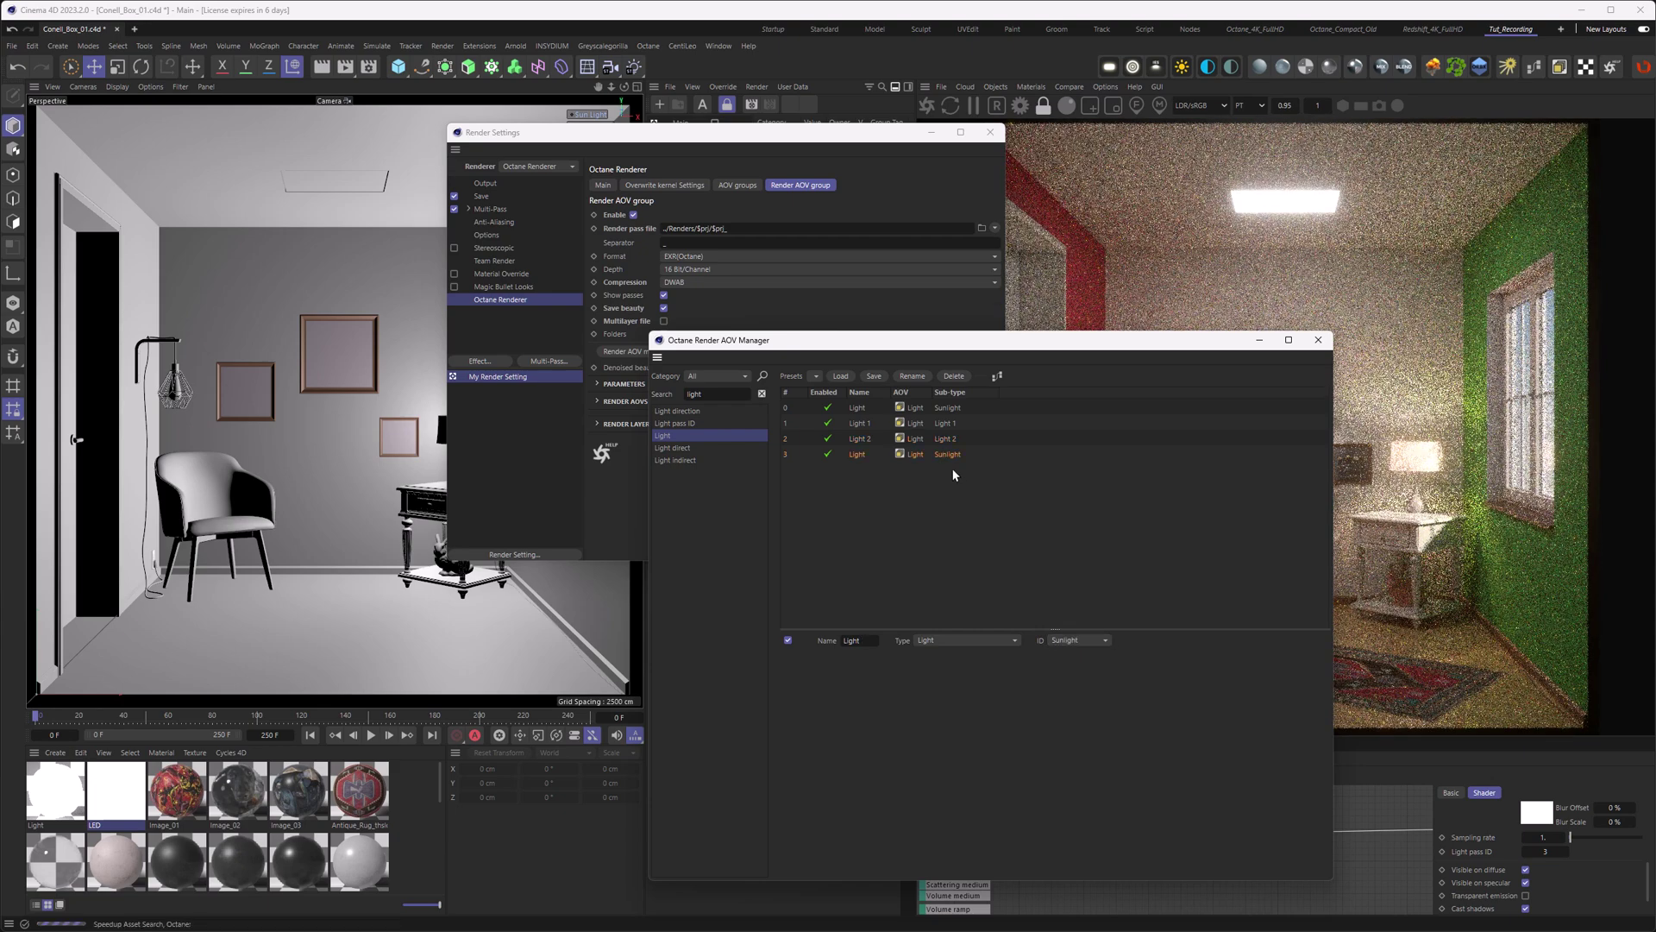
left_click(1078, 640)
left_click(1085, 719)
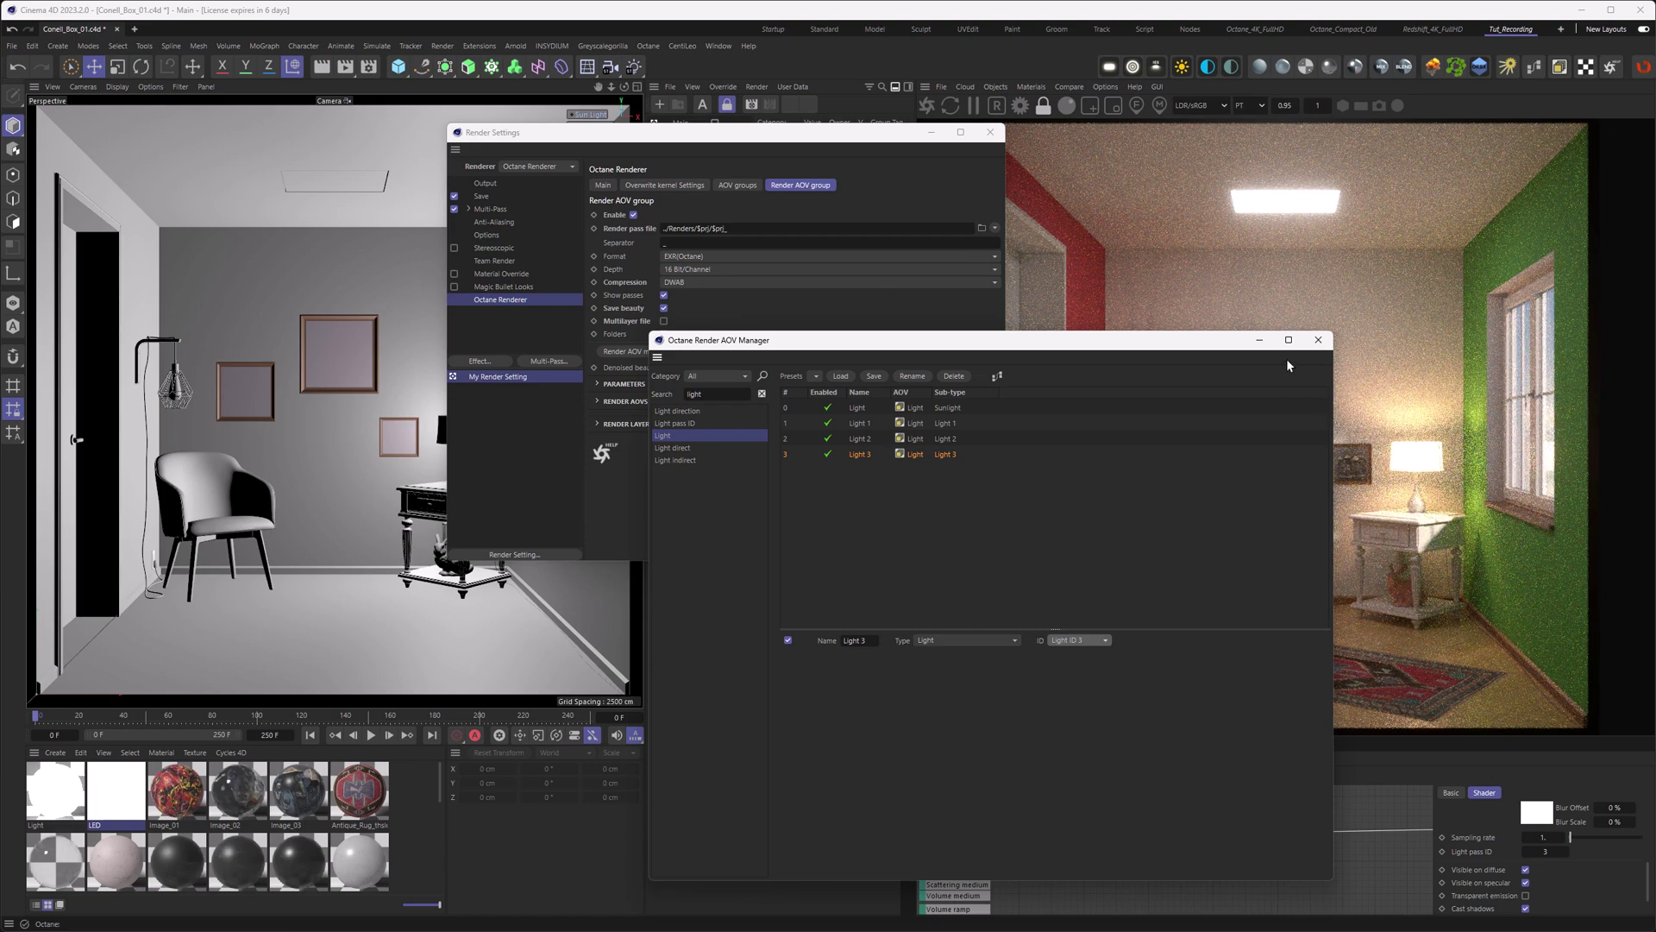
left_click(1318, 339)
left_click(989, 132)
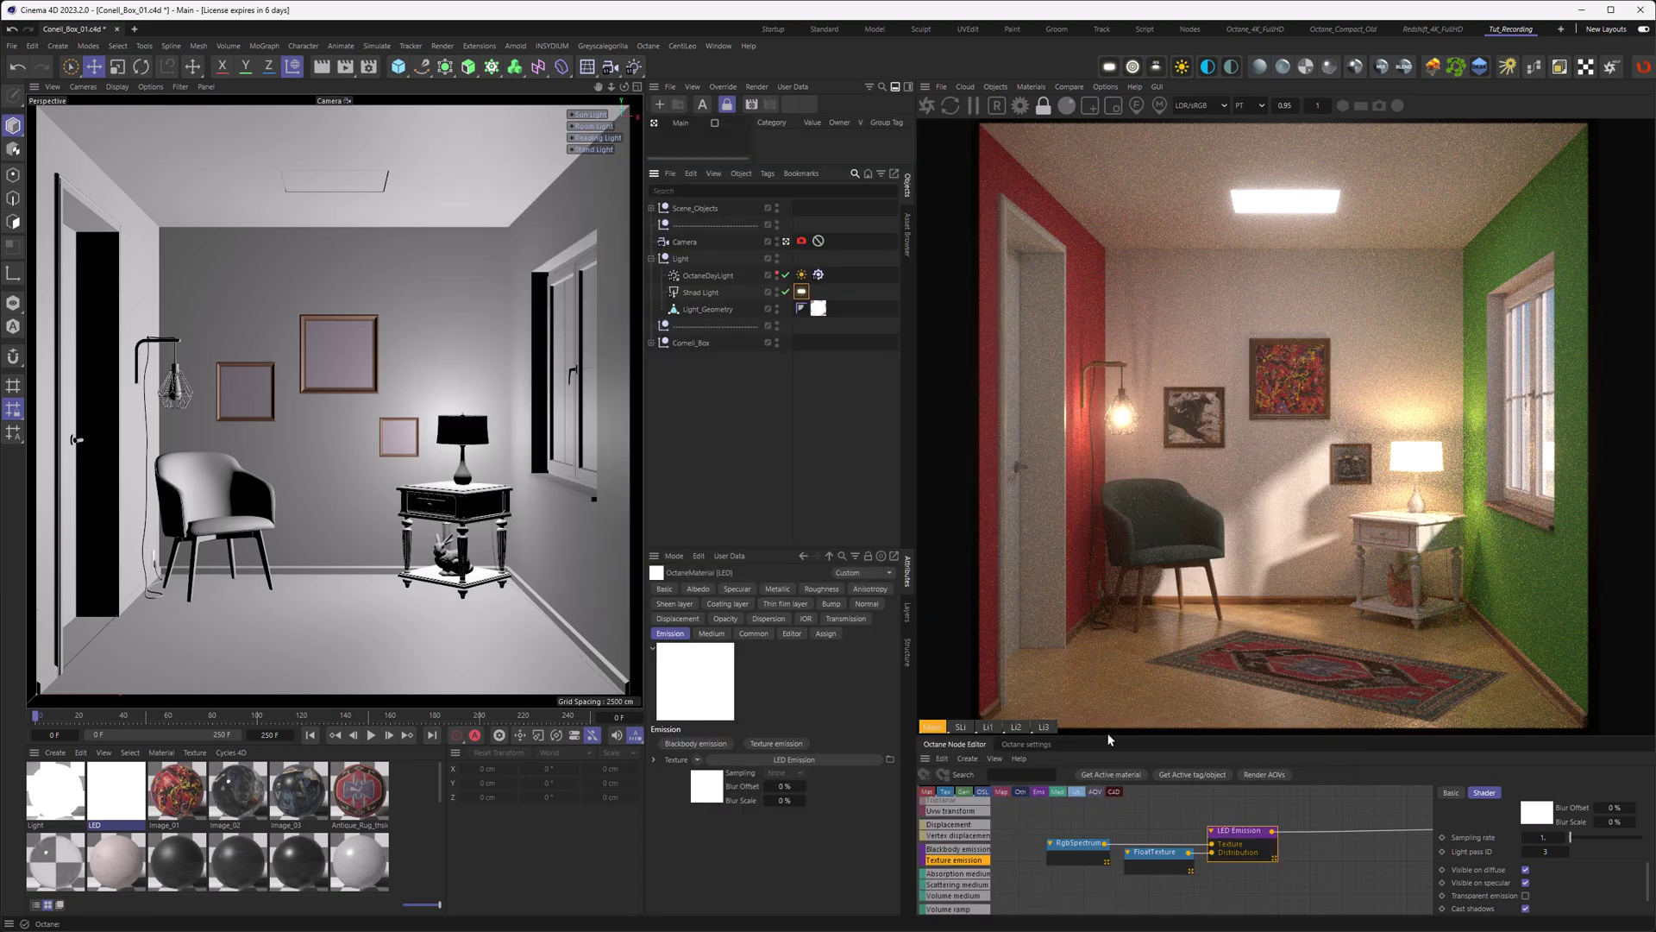
Step: Preview the SLi, Li1, Li2 and Li3 light passes in turn in the Octane Live Viewer
left_click(961, 727)
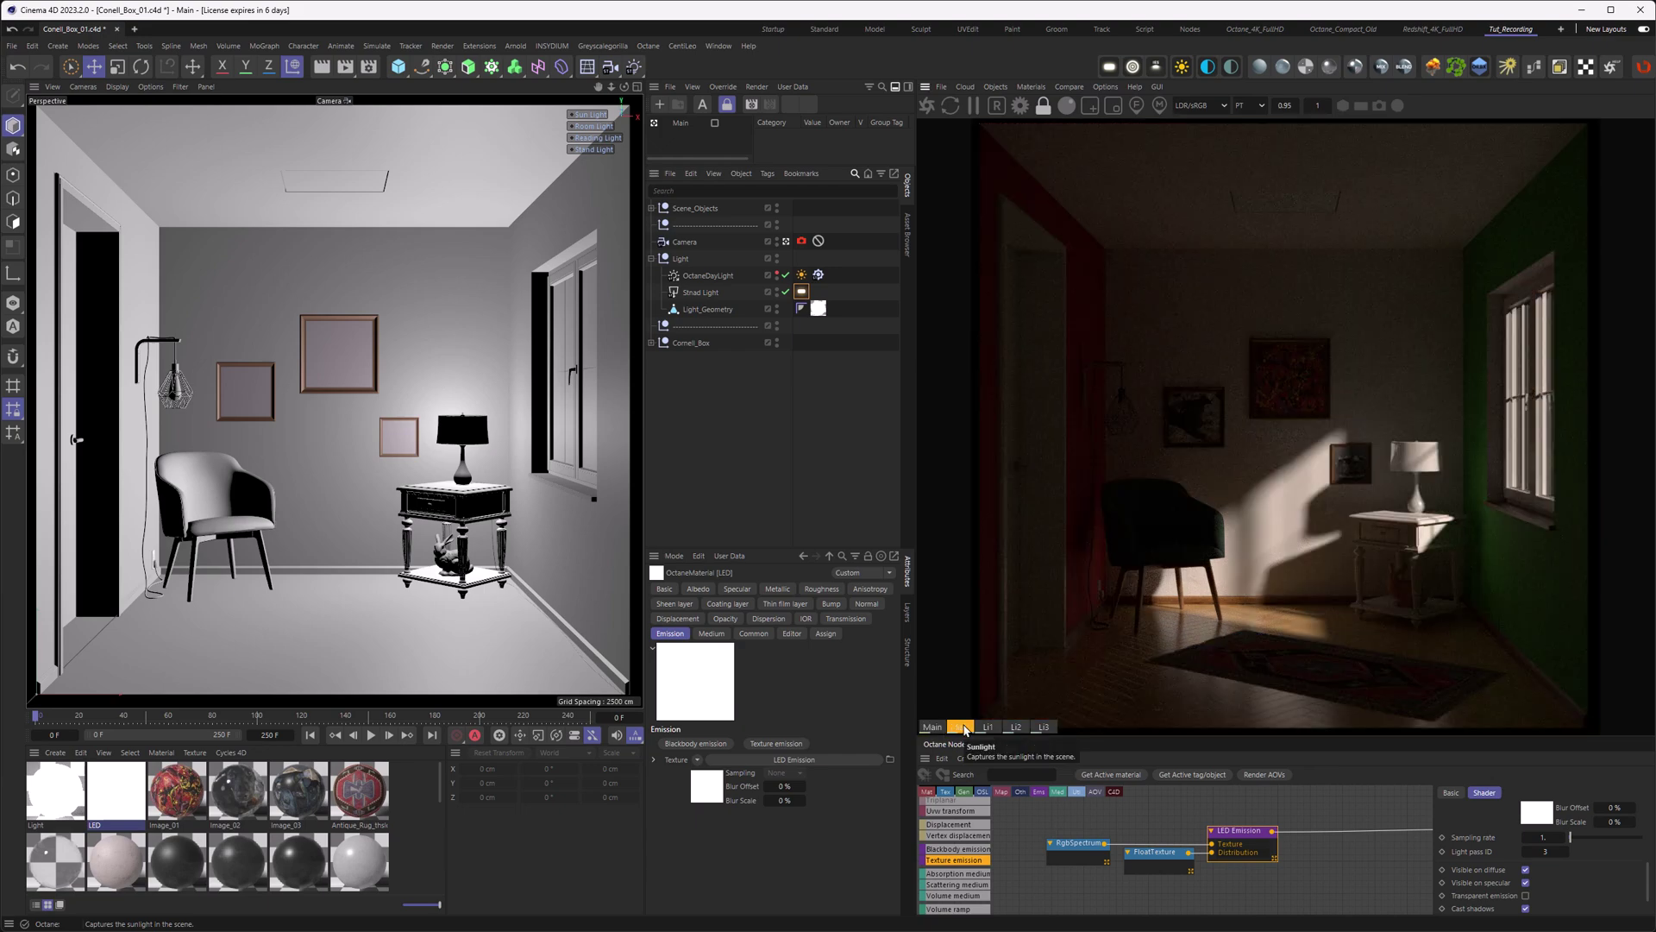
left_click(988, 727)
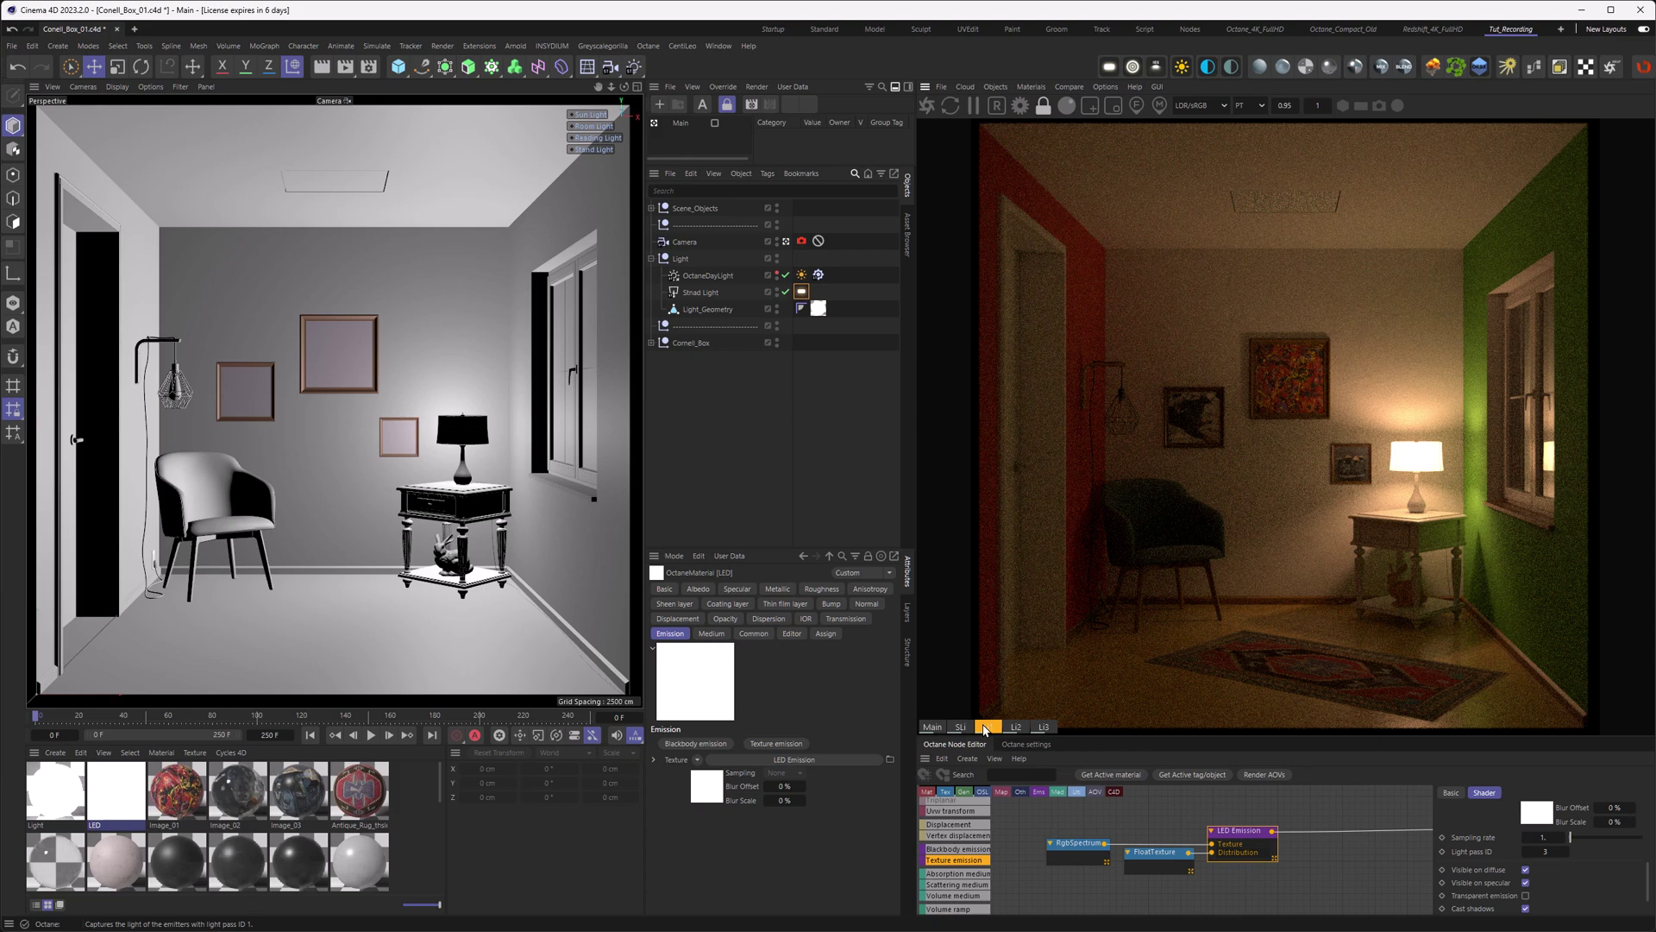
left_click(1015, 729)
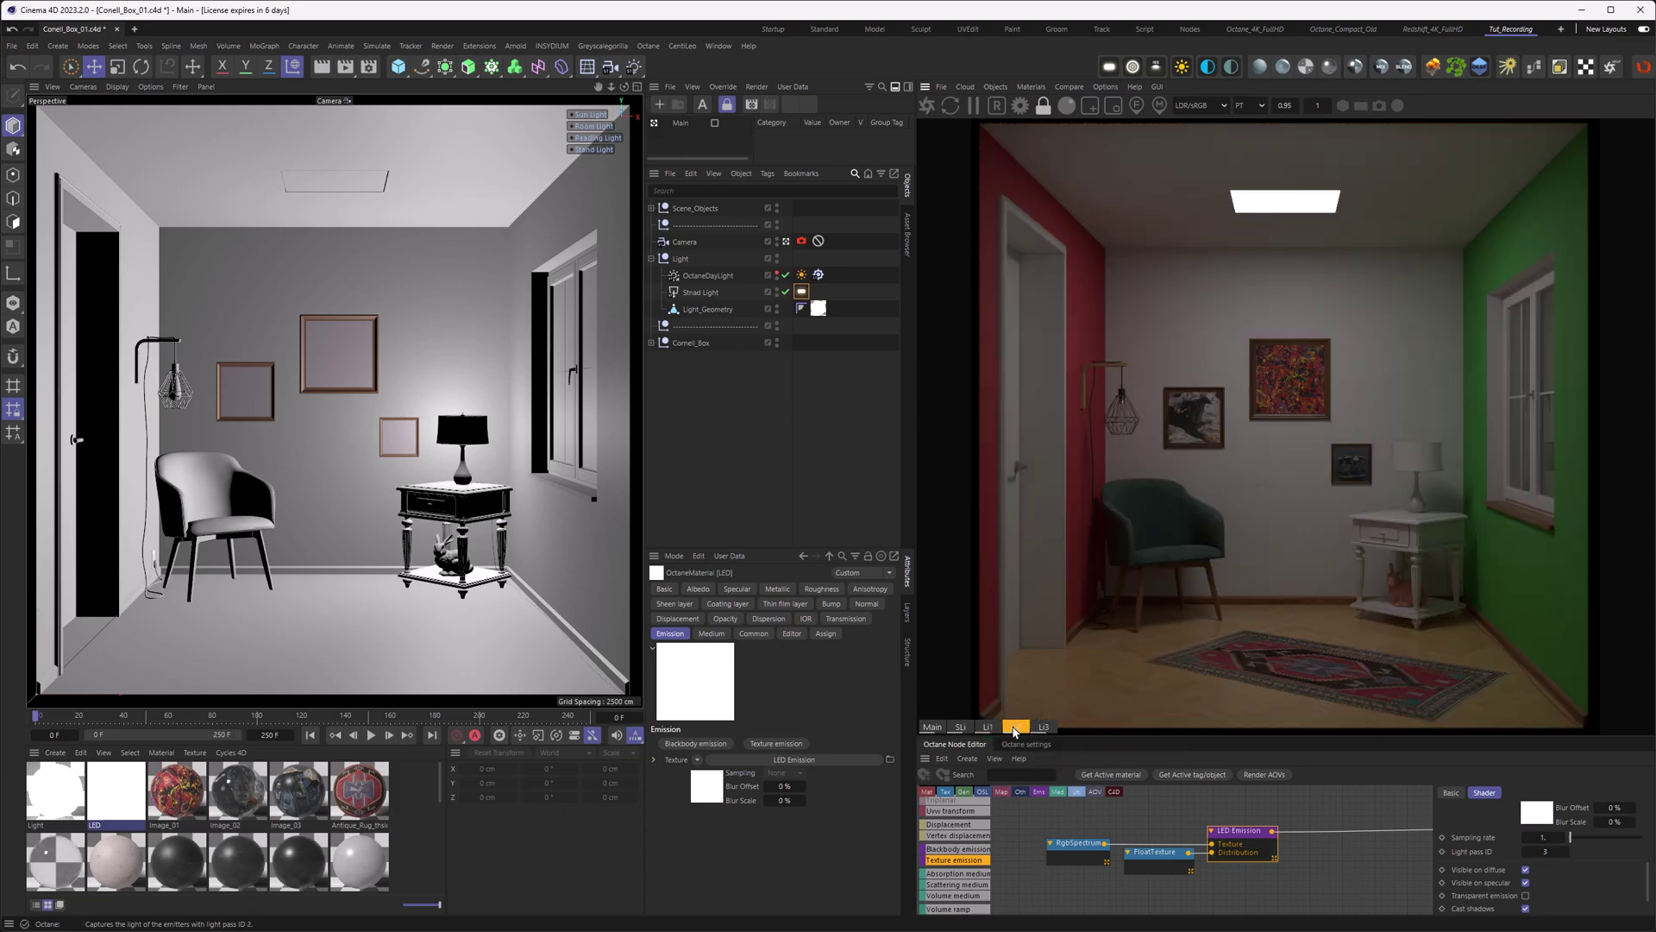
left_click(1044, 729)
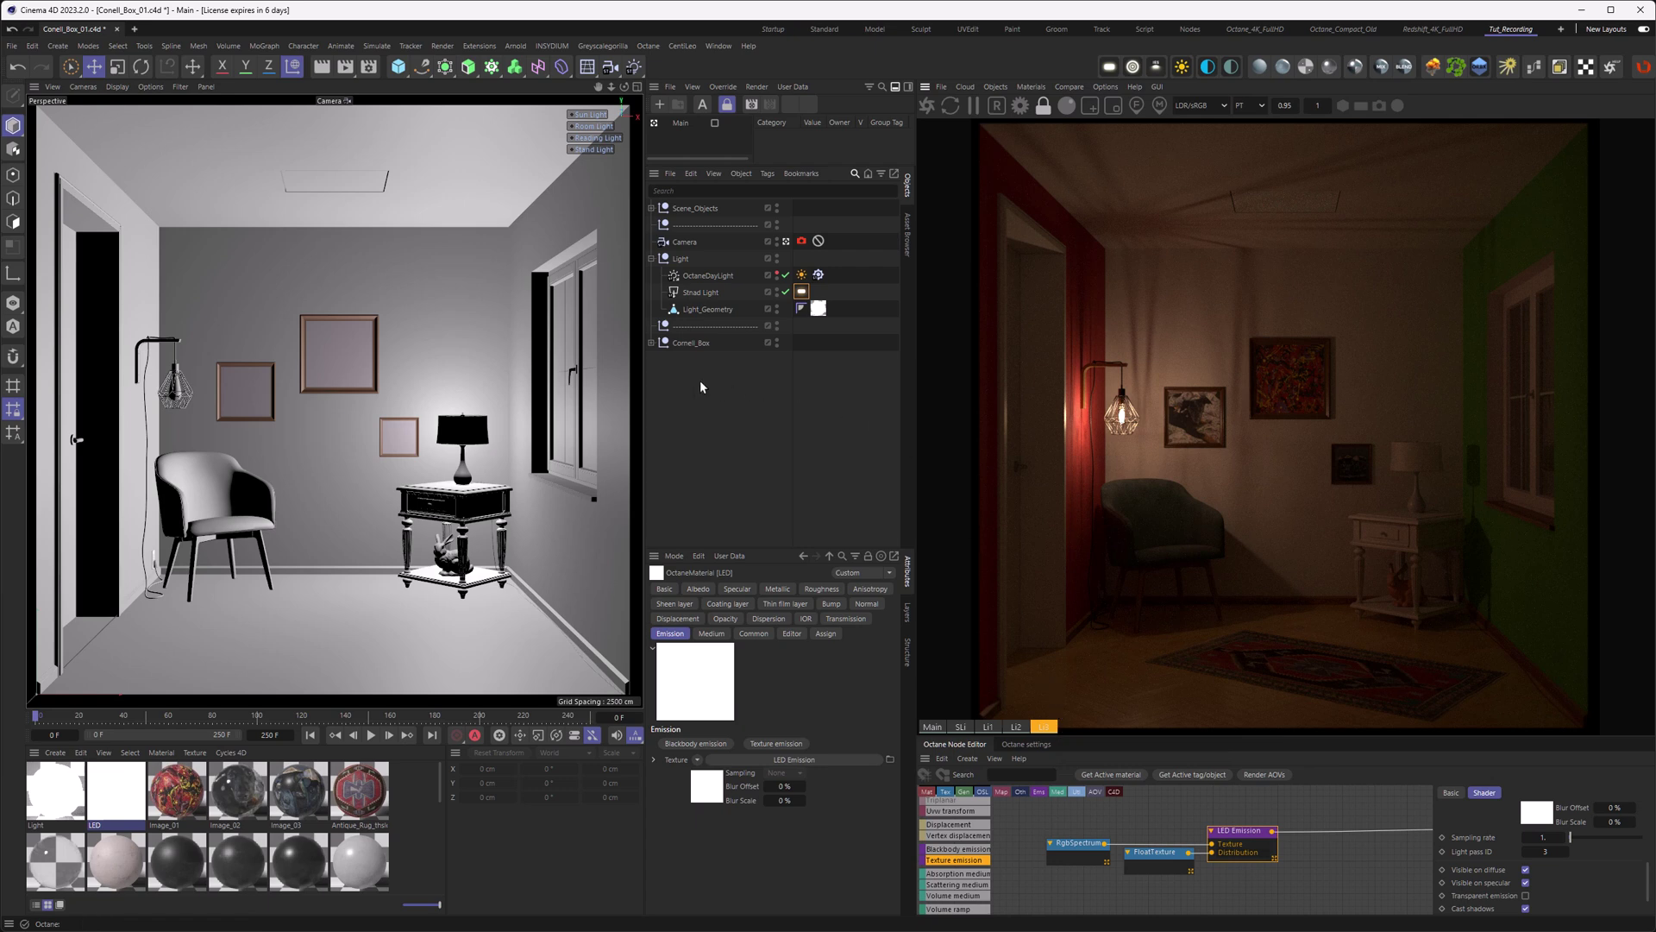
Step: In Octane's Main render settings, set the Color space to Linear sRGB
left_click(369, 67)
left_click_drag(505, 56, 679, 143)
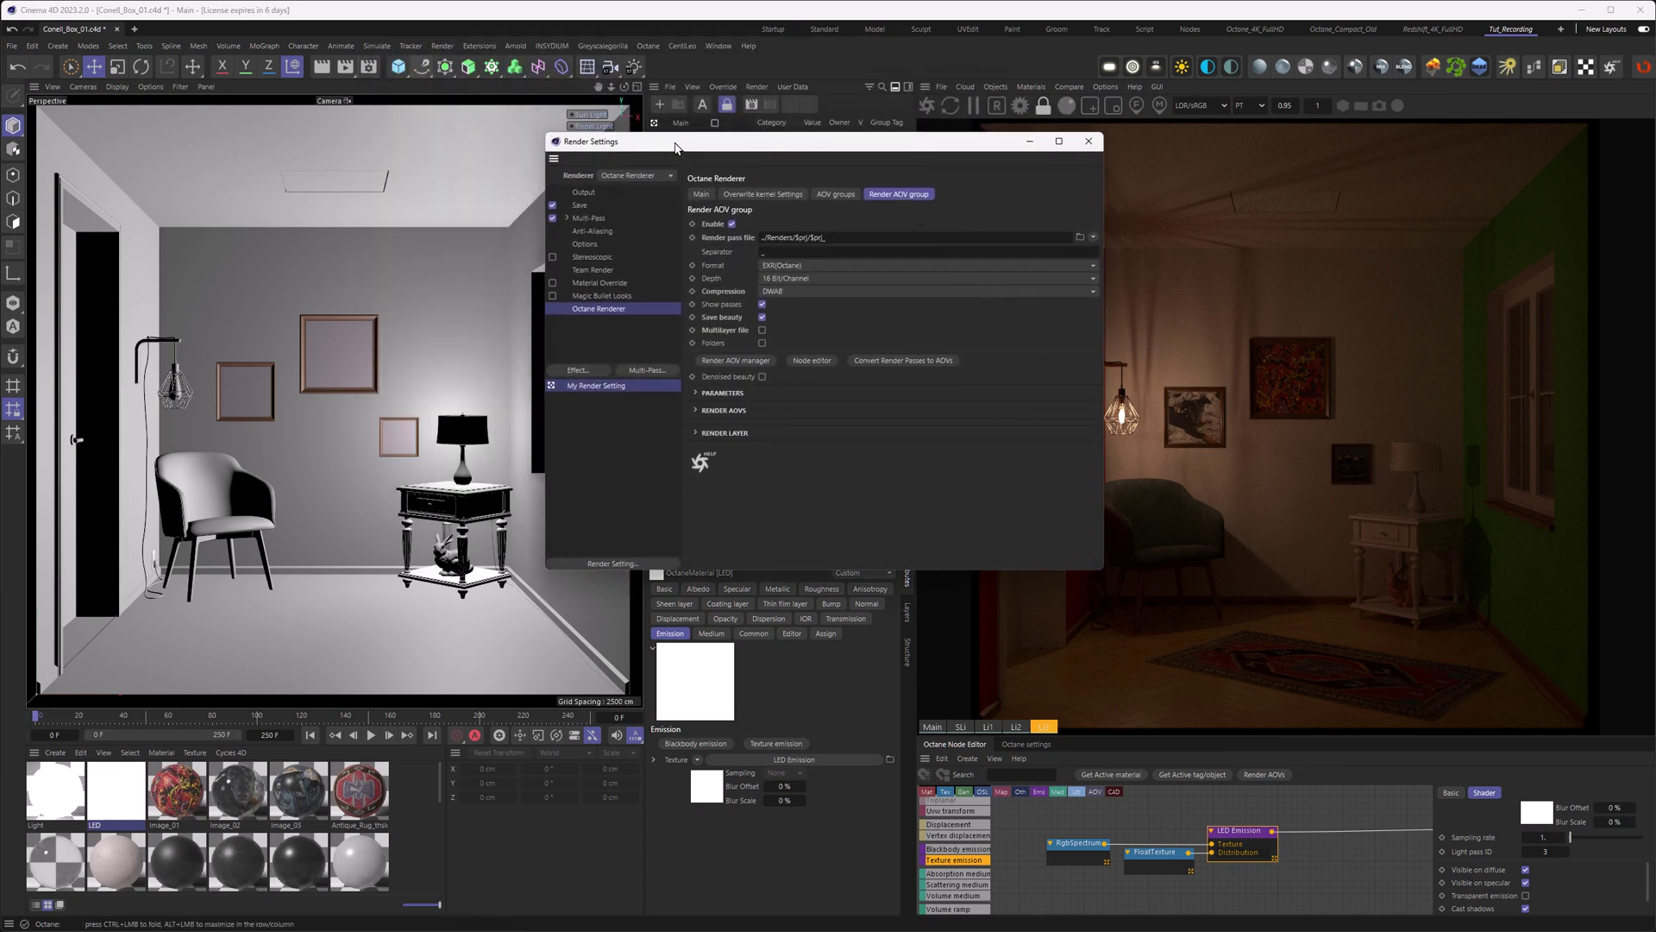
left_click(701, 195)
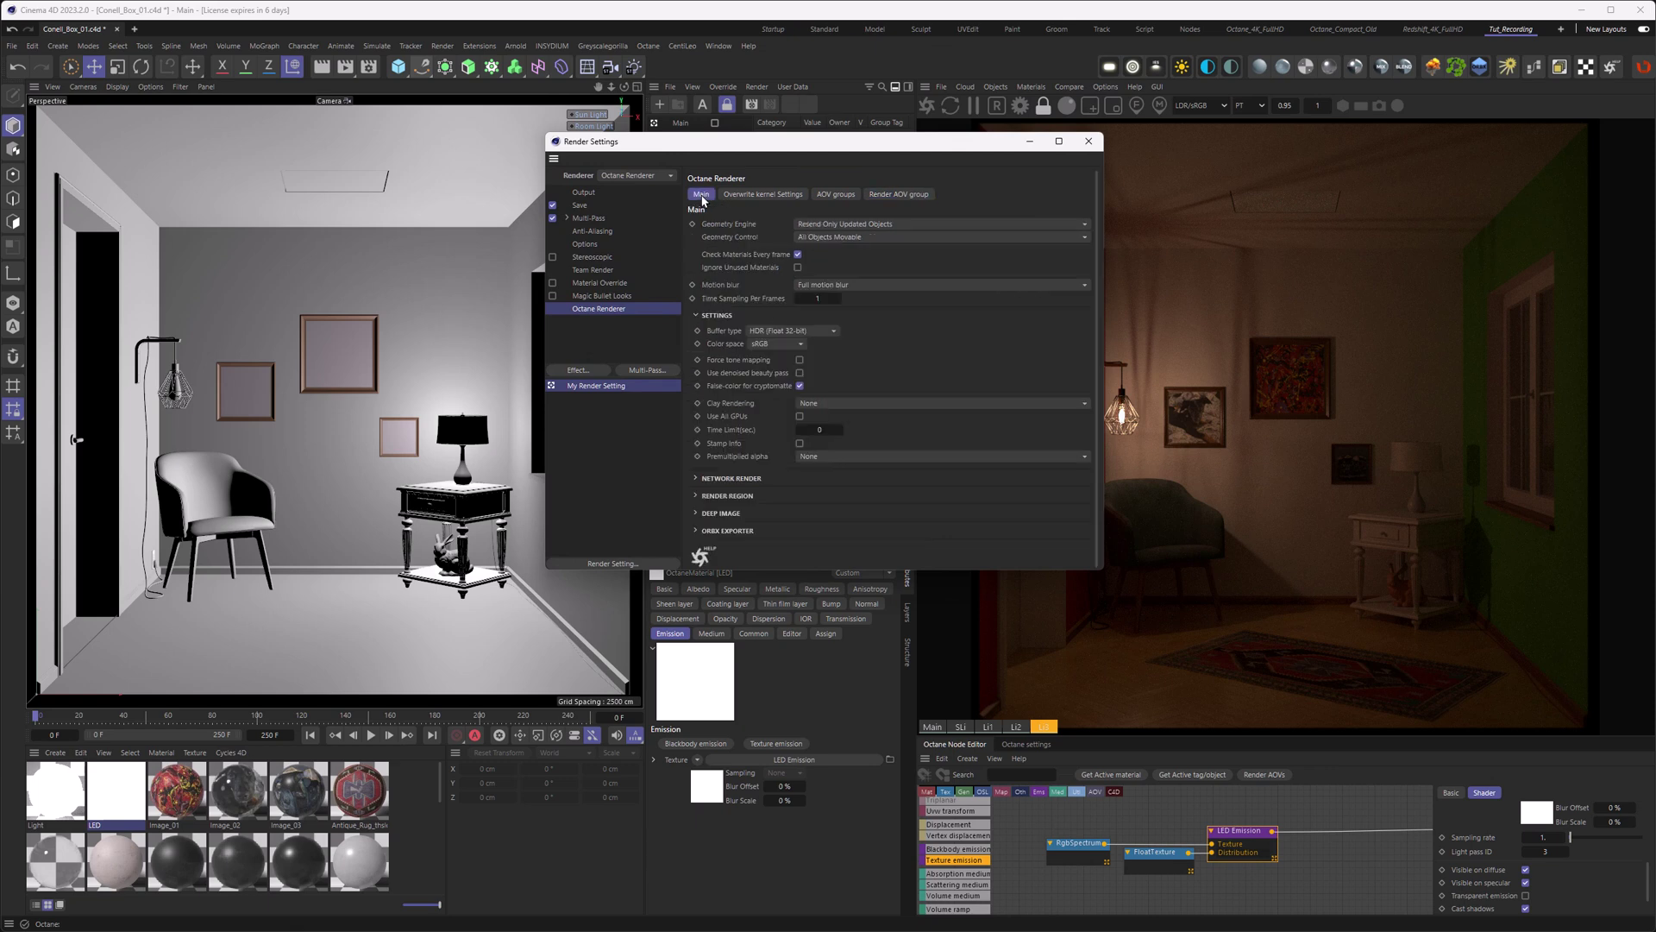
left_click(756, 345)
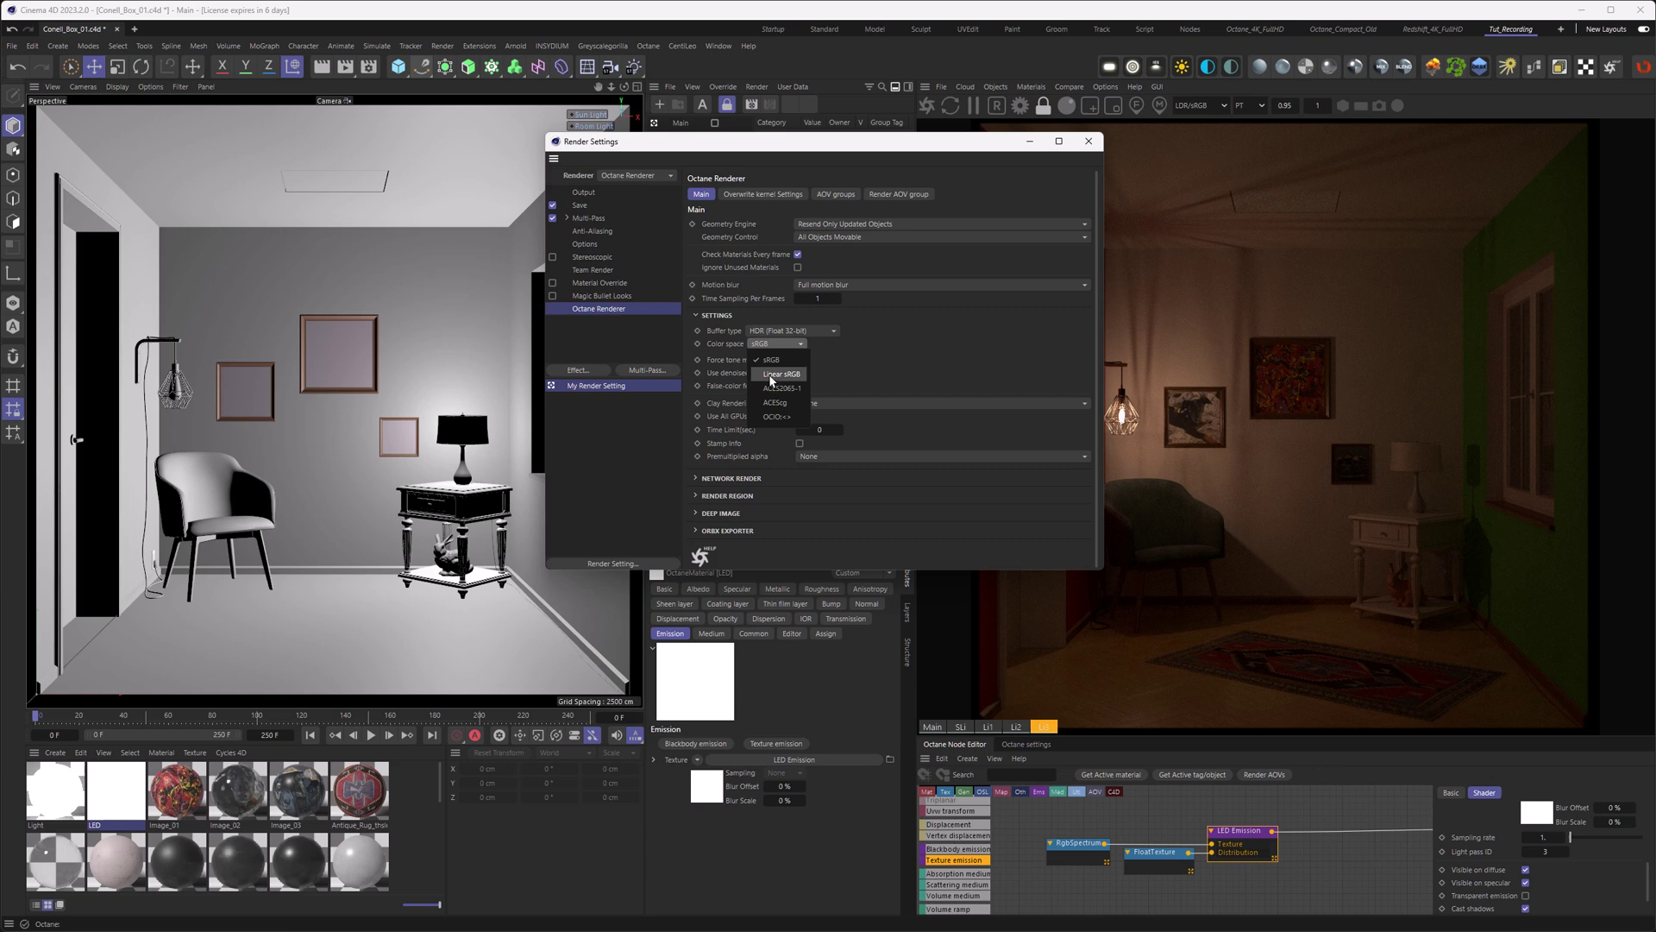
left_click(768, 375)
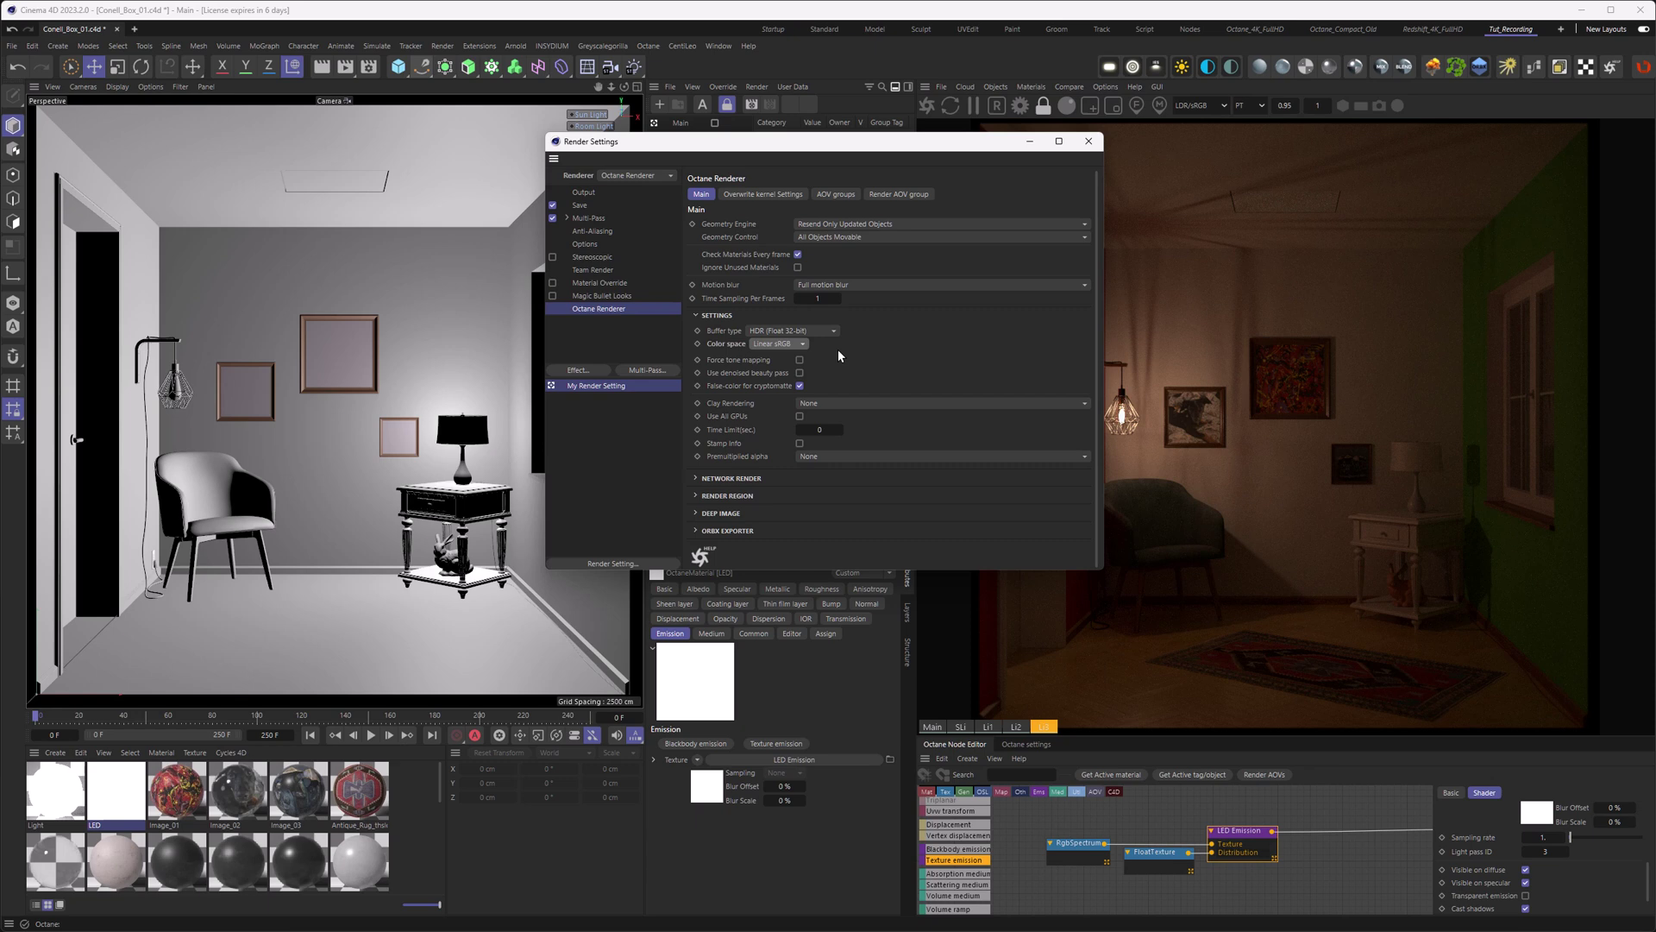
Step: Try ACEScg as the colour space, then return it to Linear sRGB
left_click(793, 345)
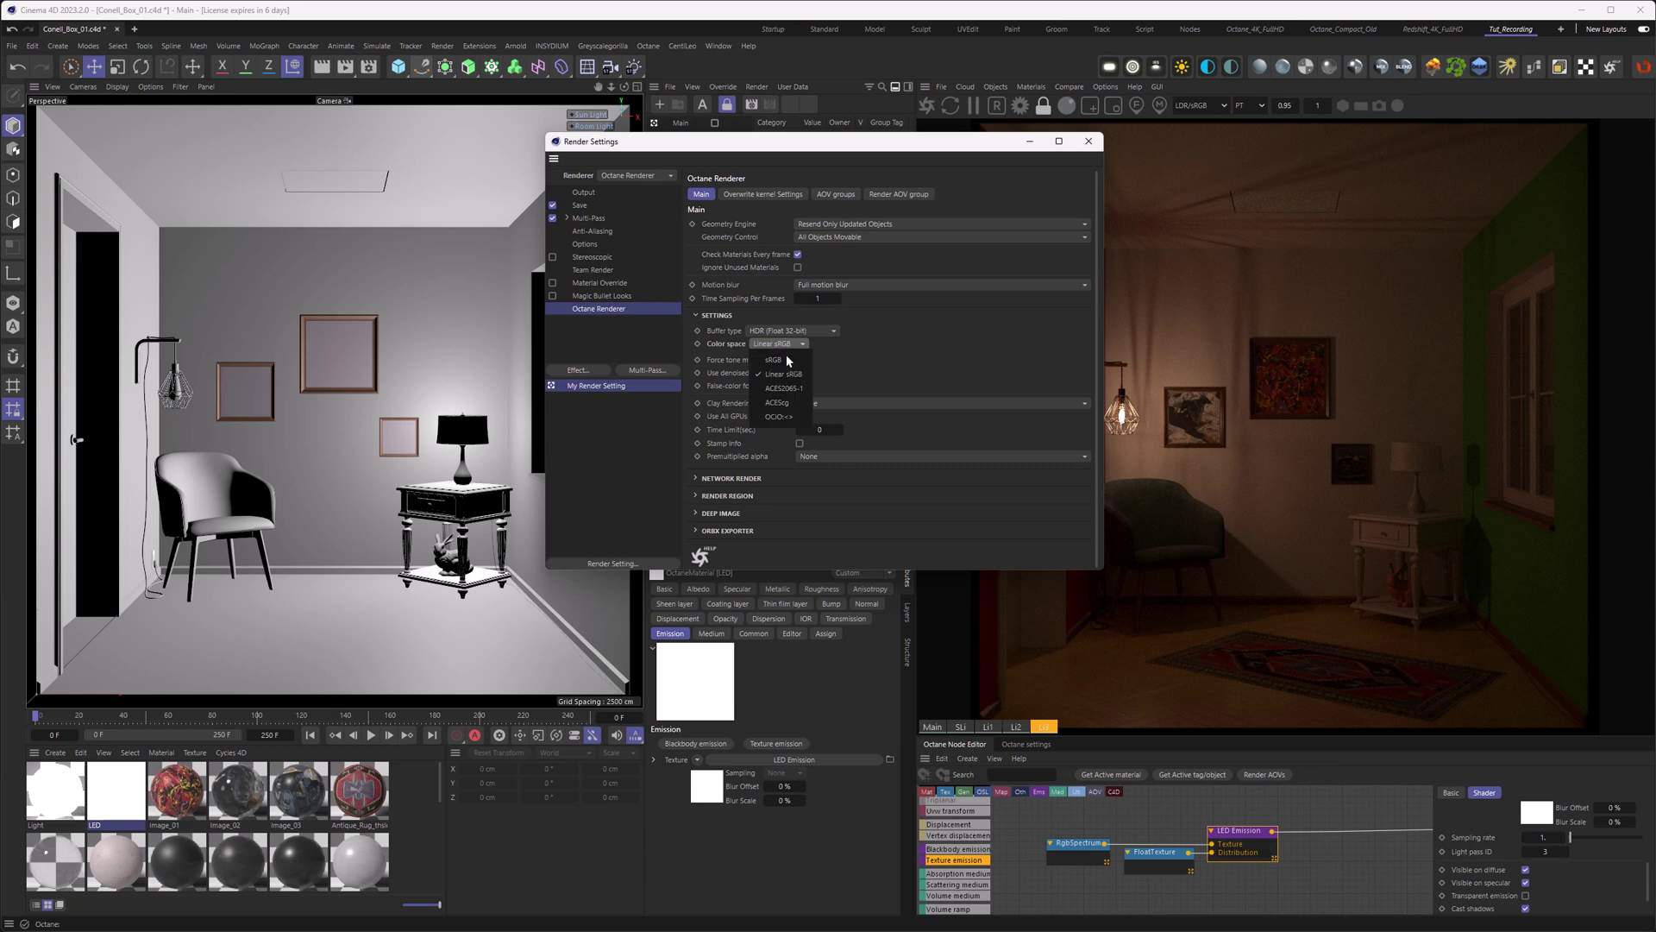
left_click(777, 403)
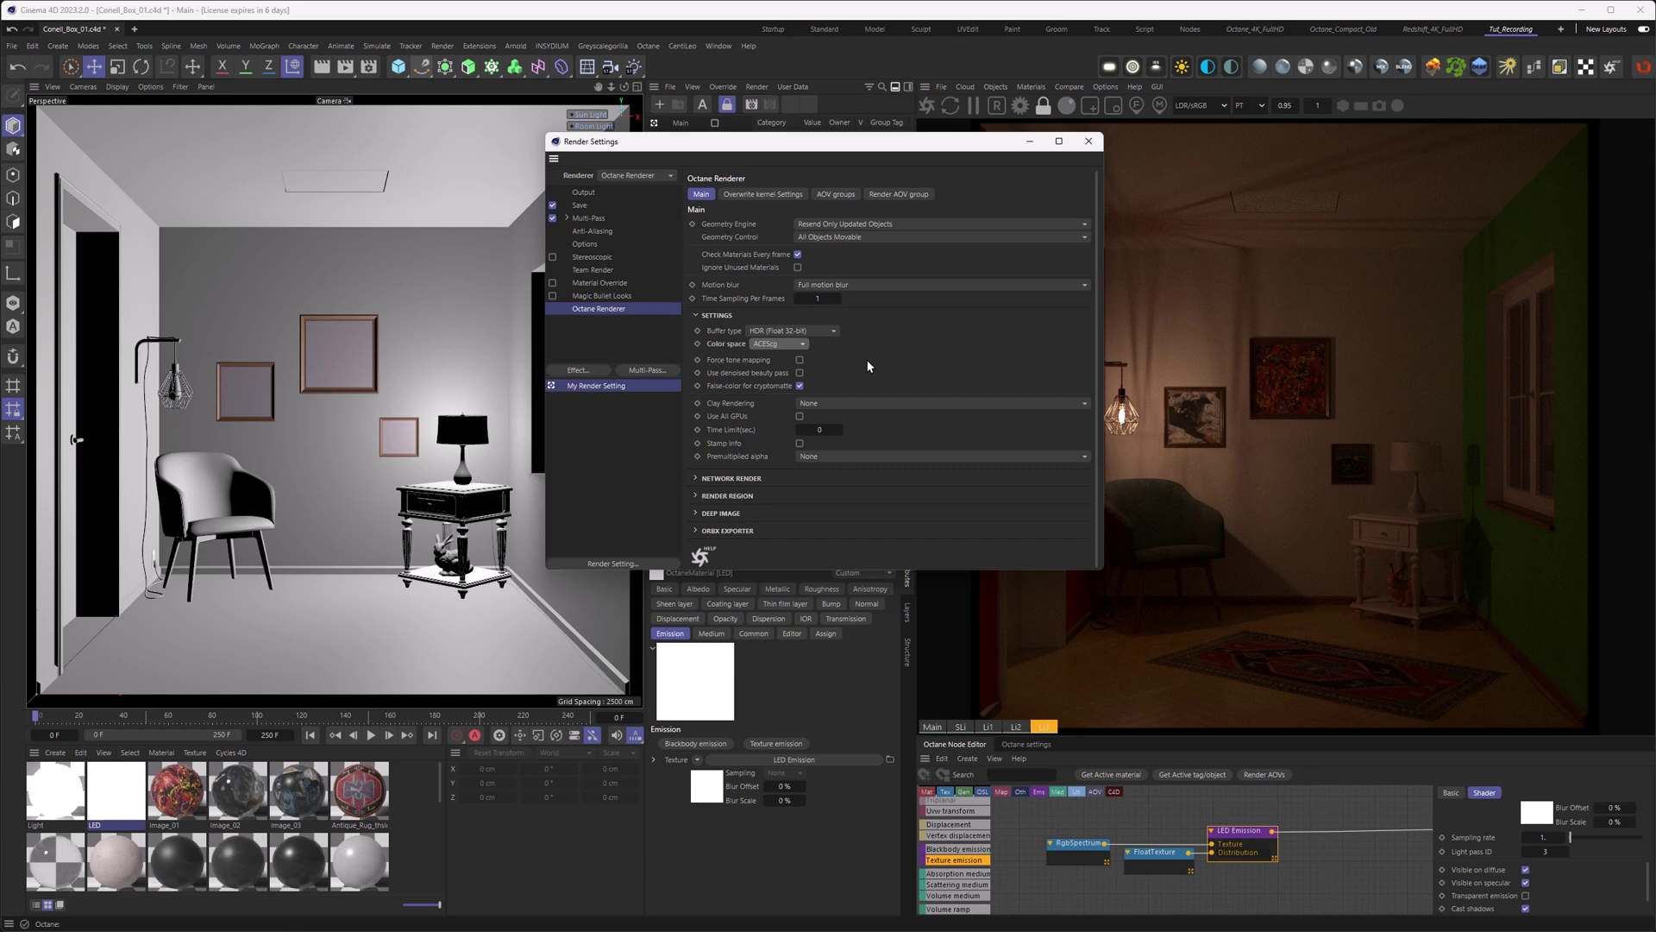
left_click(785, 344)
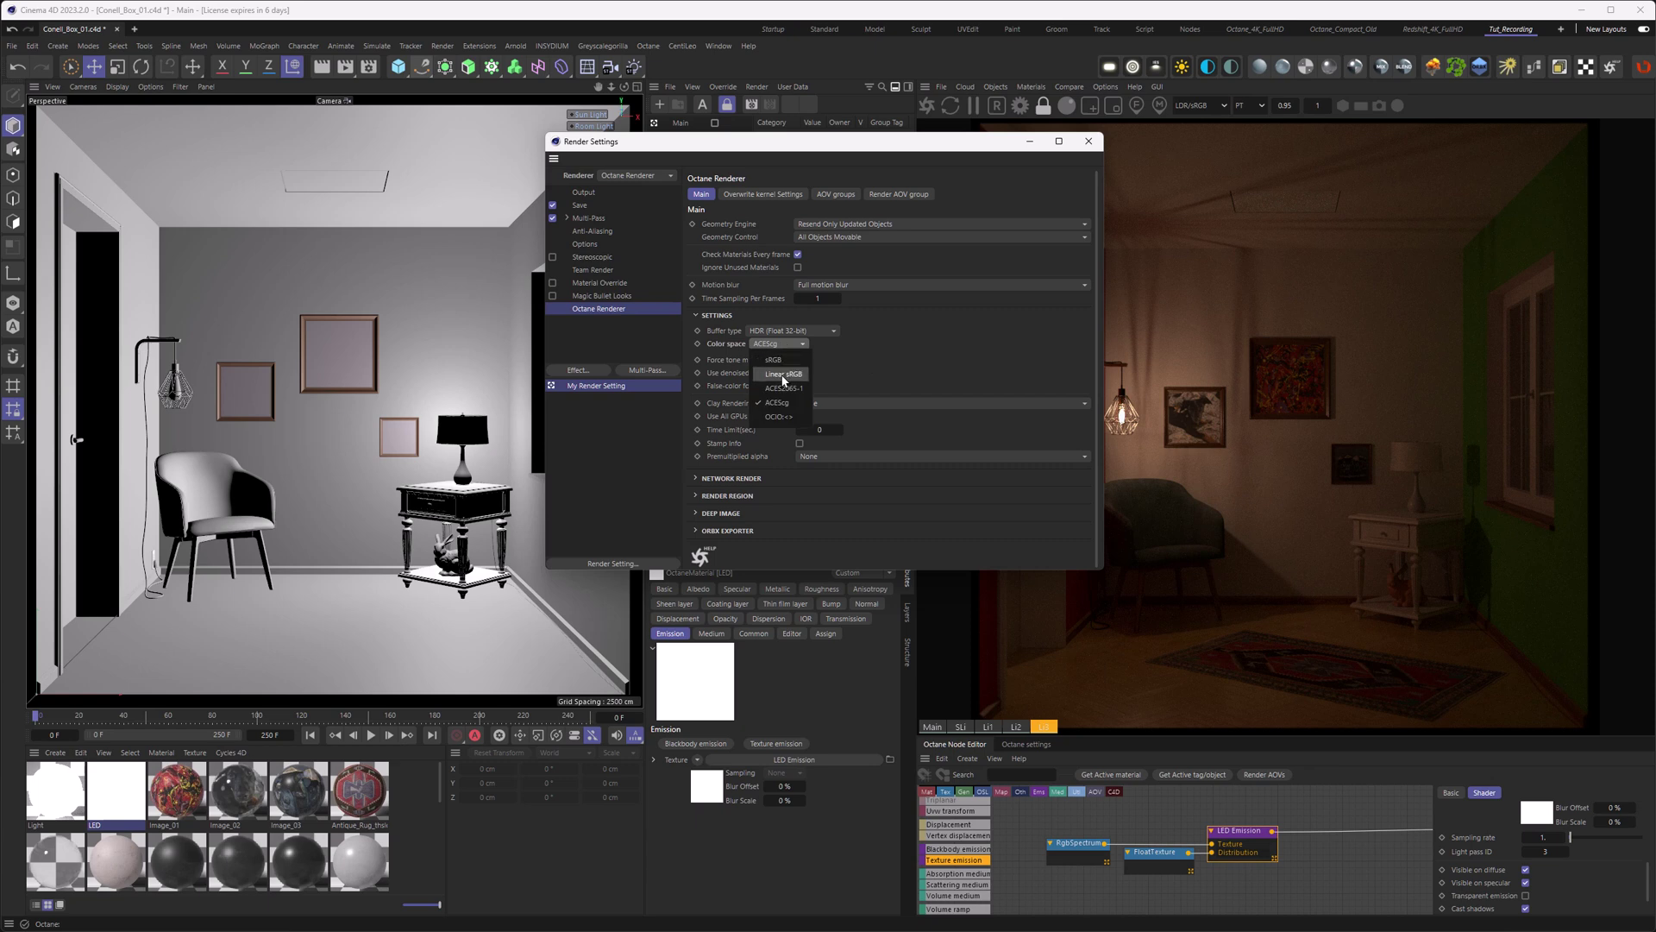
left_click(783, 377)
Step: Close Render Settings and preview the sunlight and Light ID passes in the Octane viewer
left_click(1088, 142)
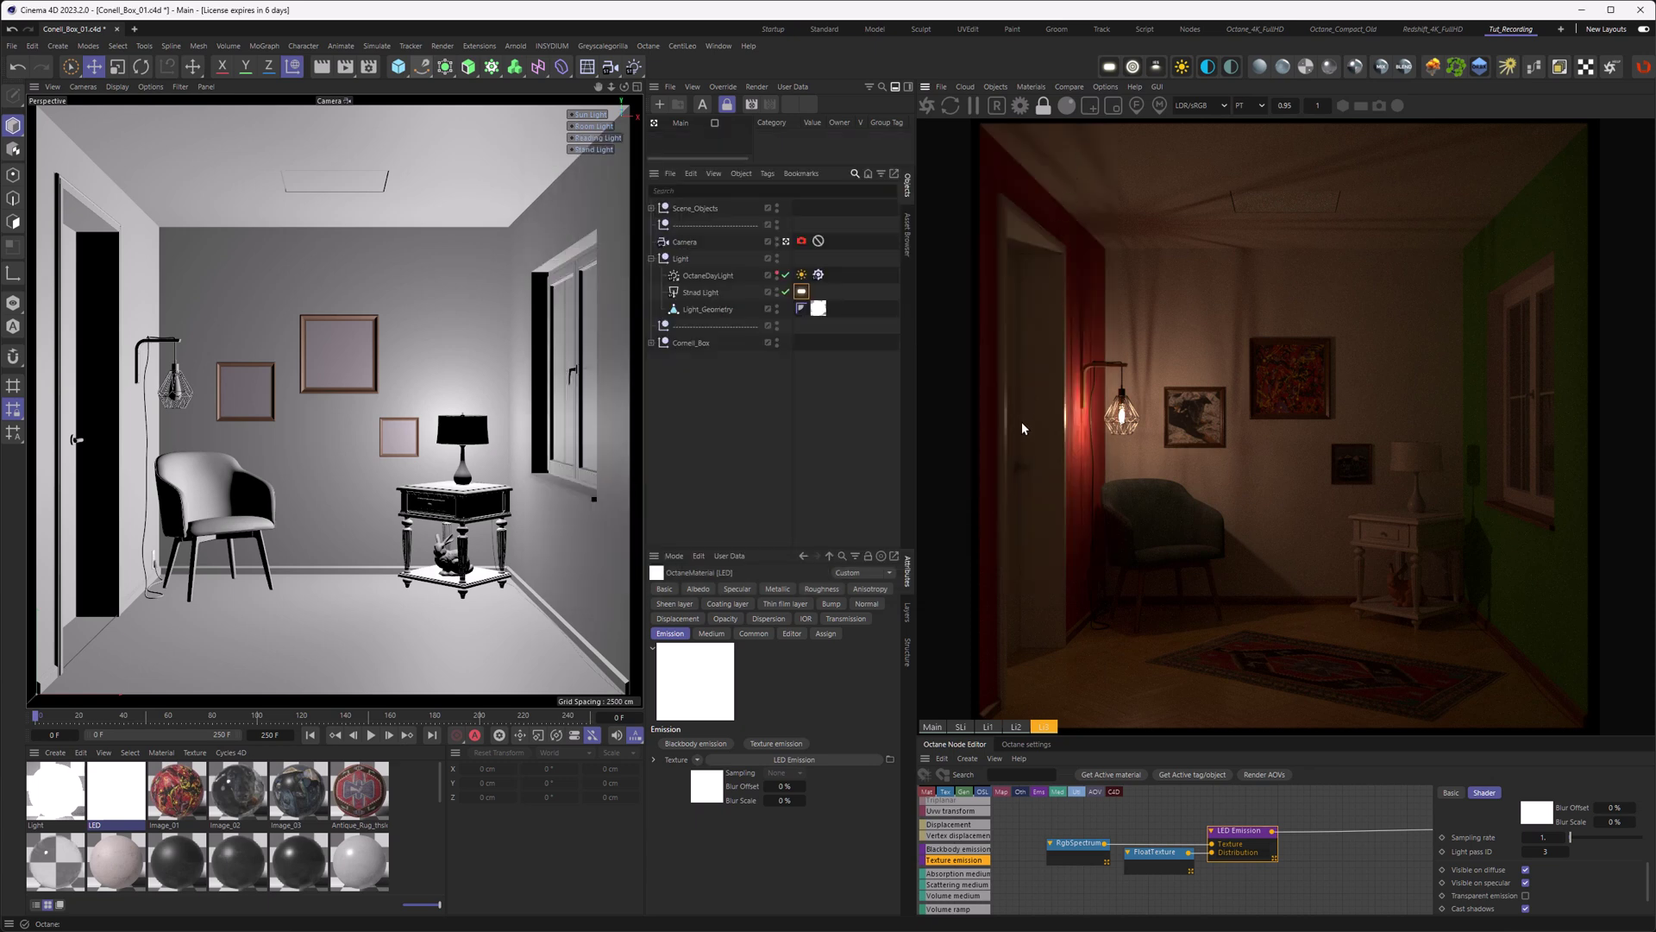
left_click(1026, 745)
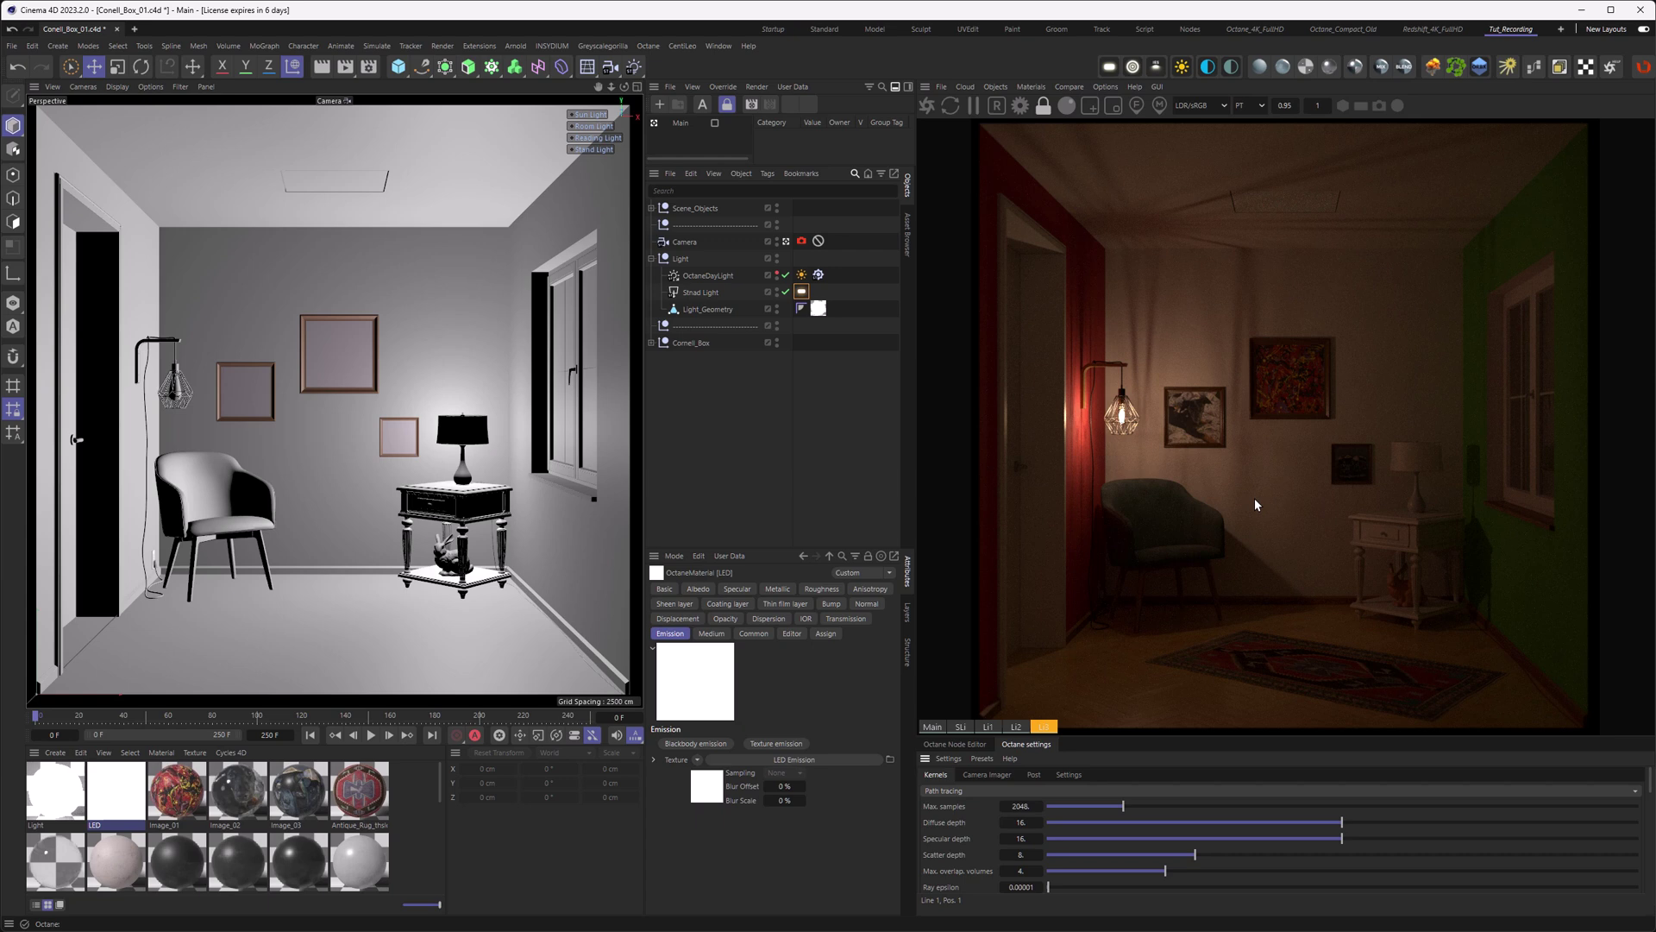
left_click(1016, 726)
left_click(988, 726)
left_click(960, 727)
left_click(985, 727)
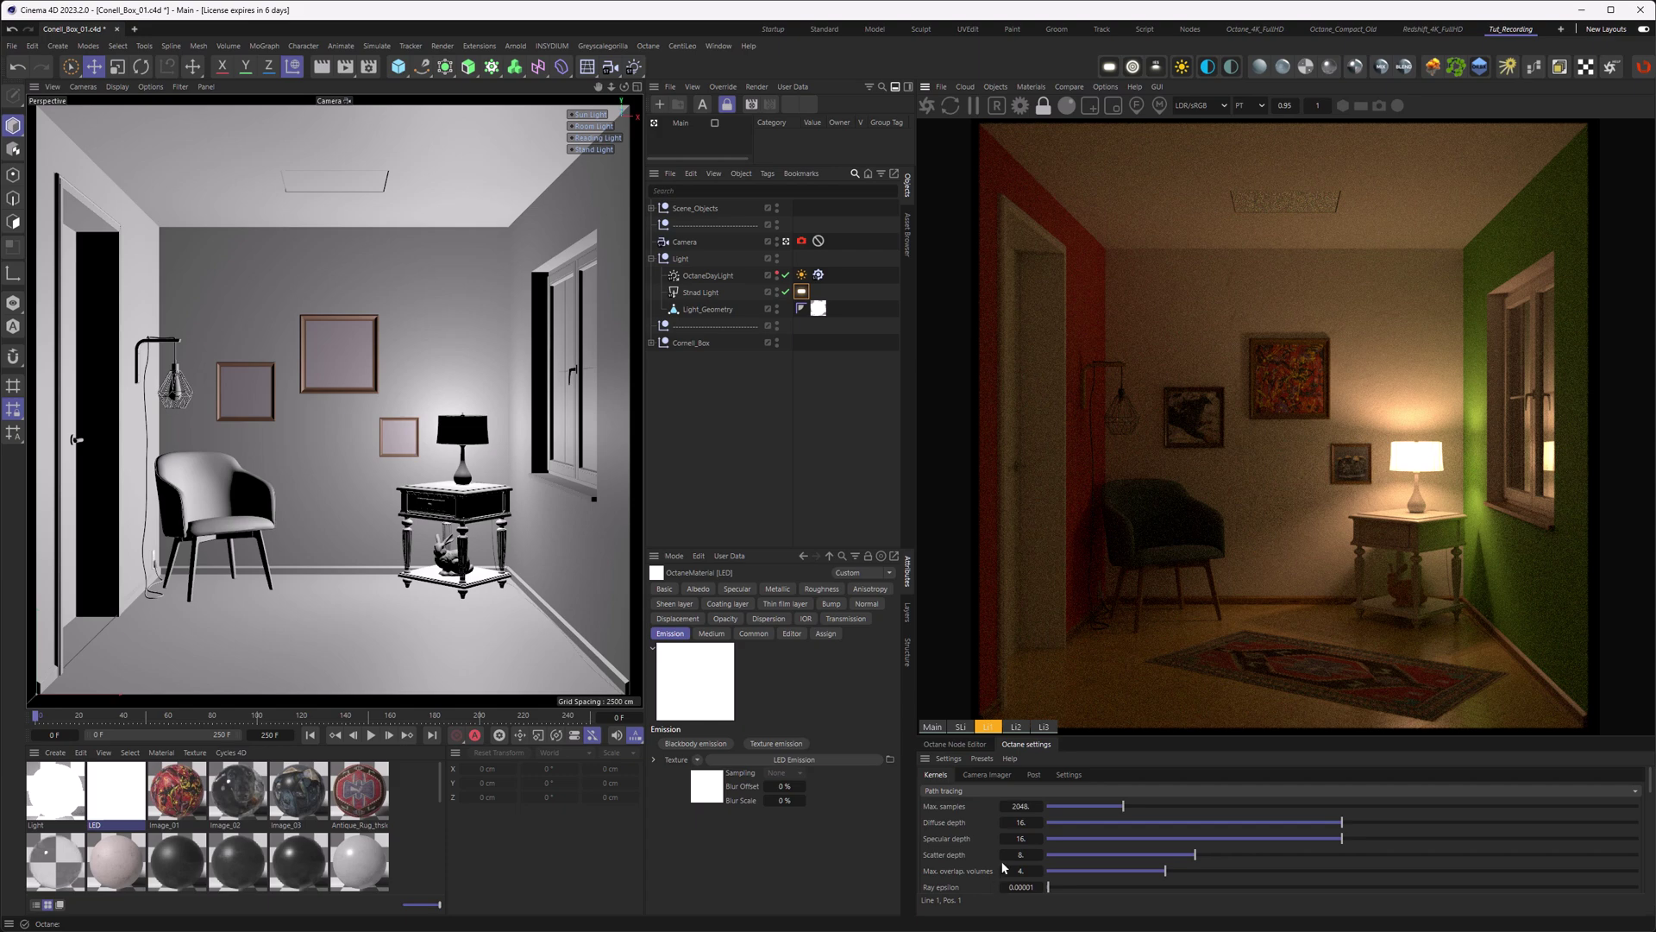
Step: Set max samples to 4096, return to the beauty render, and turn off adaptive sampling
left_click(1022, 806)
type("4096")
key("Return")
left_click(935, 726)
left_click_drag(1649, 785, 1650, 806)
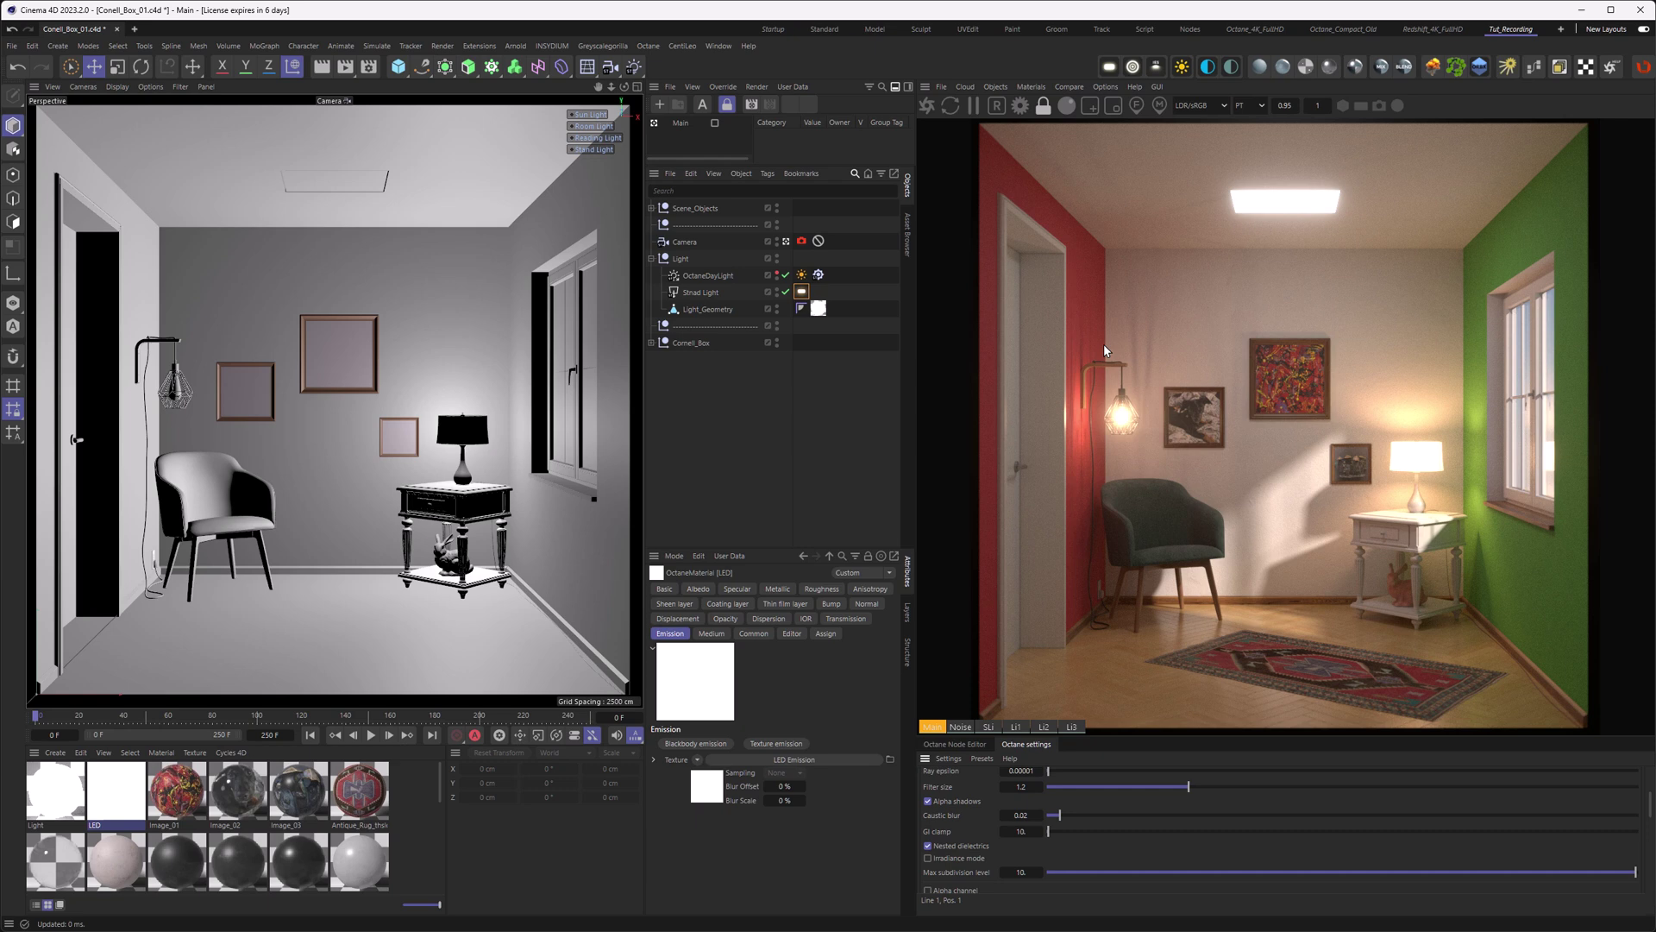
scroll(1127, 851, "down", 5)
scroll(981, 811, "down", 3)
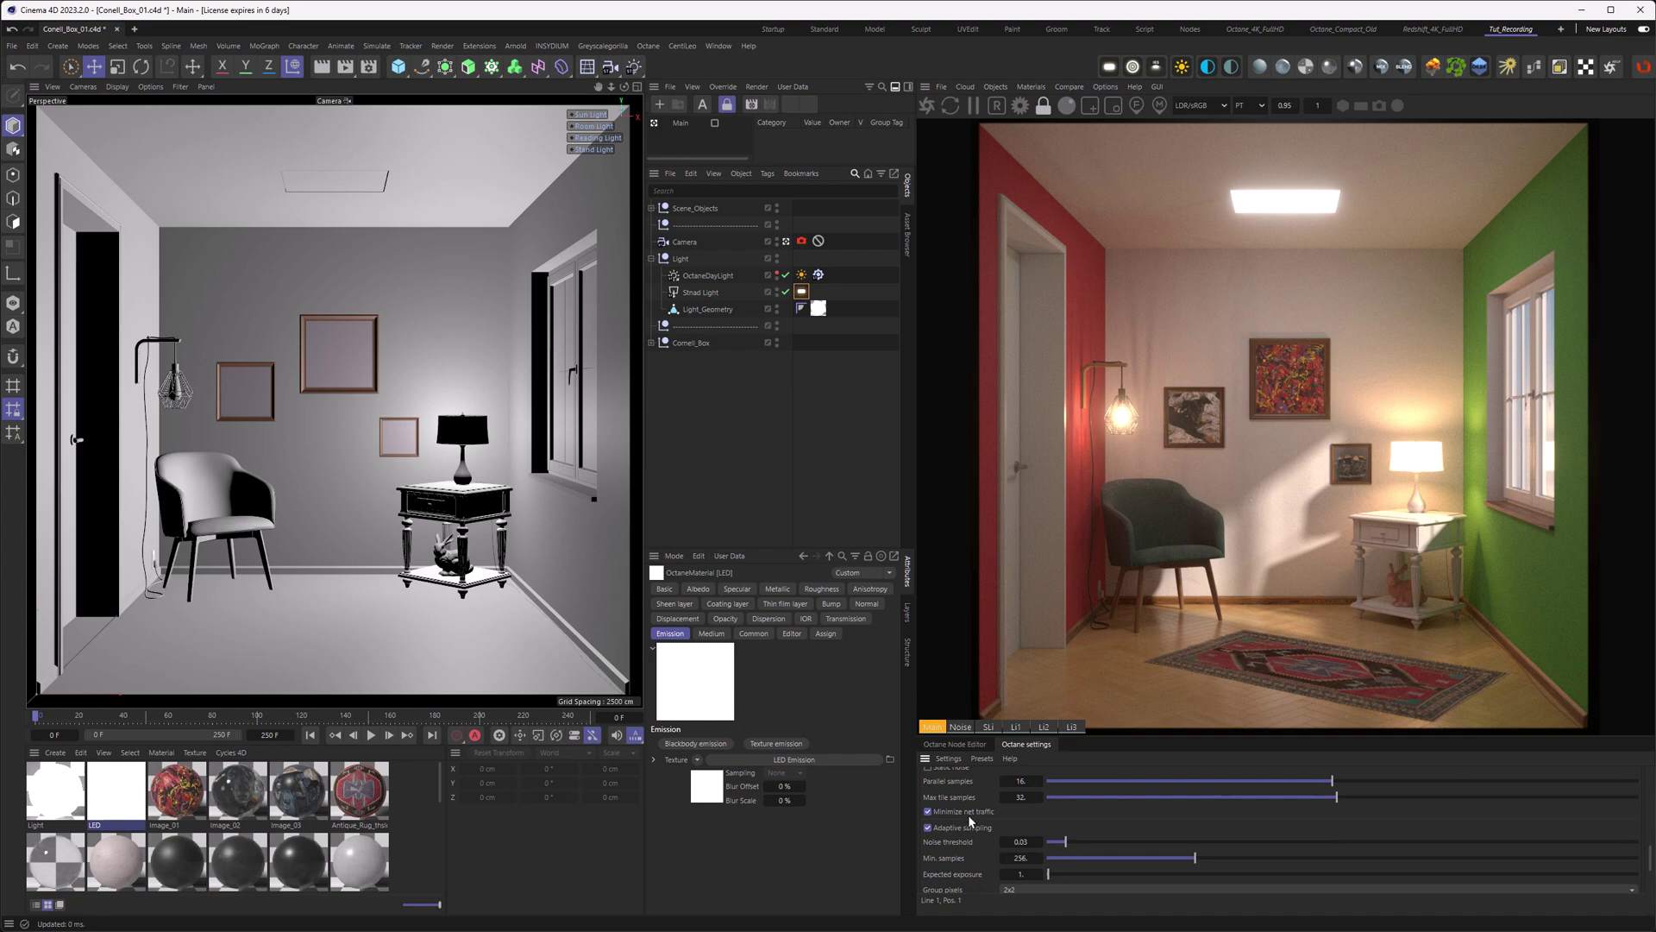
left_click(928, 827)
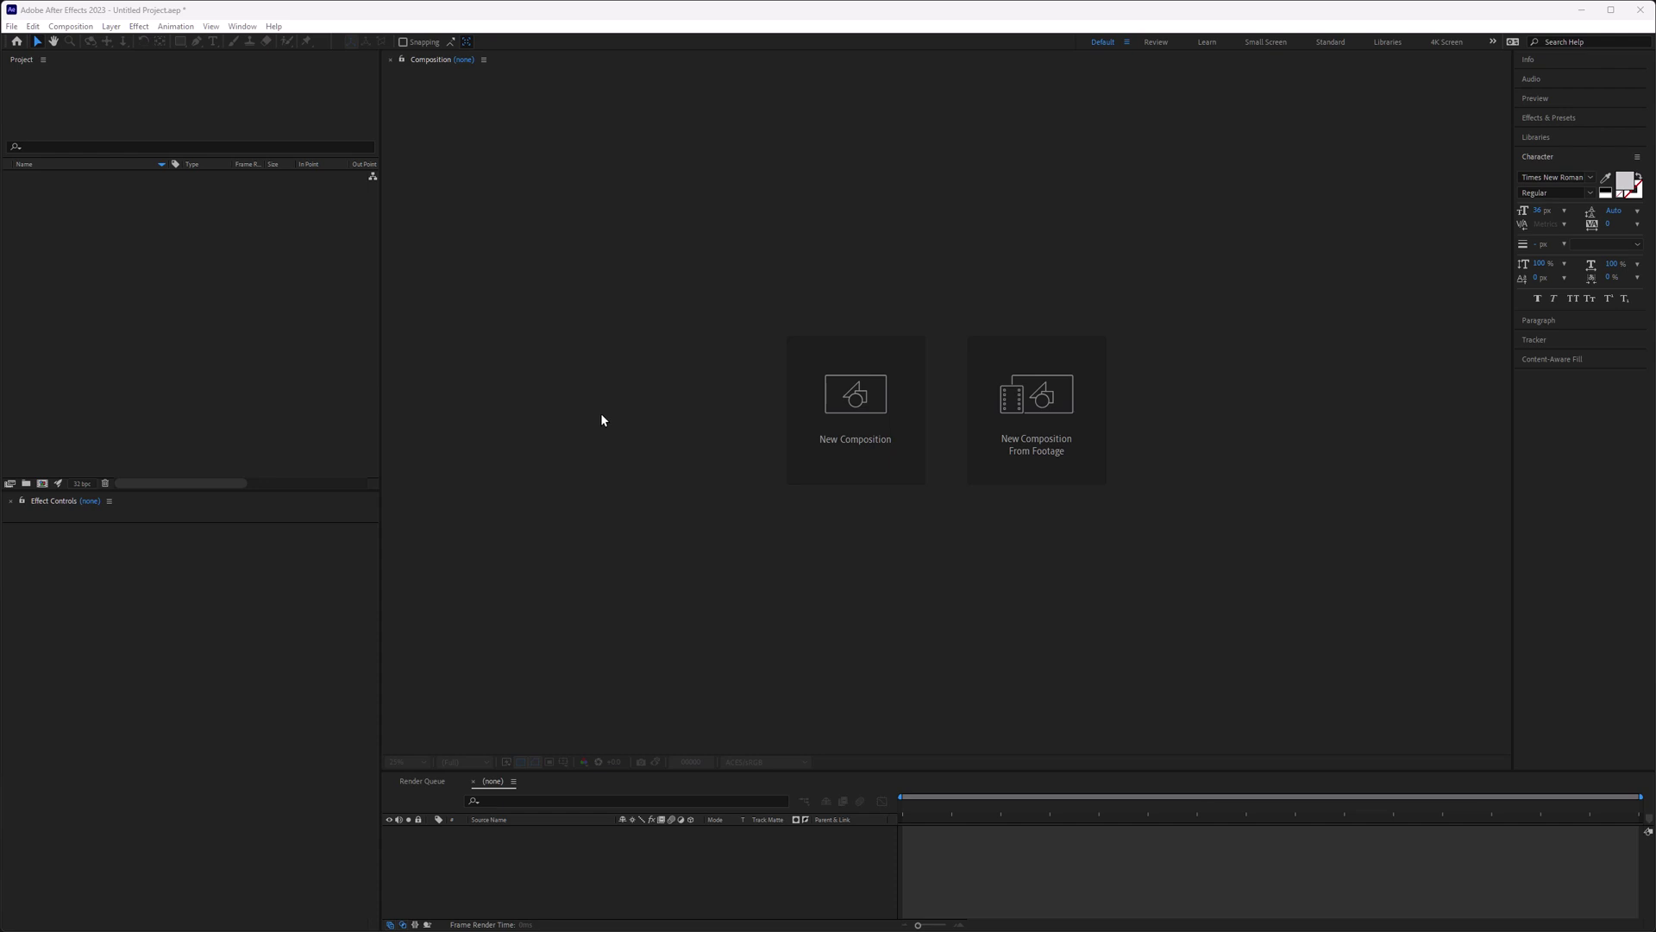
Step: Switch the project colour engine to Adobe color managed with an sRGB IEC61966-2.1 working space
left_click(82, 483)
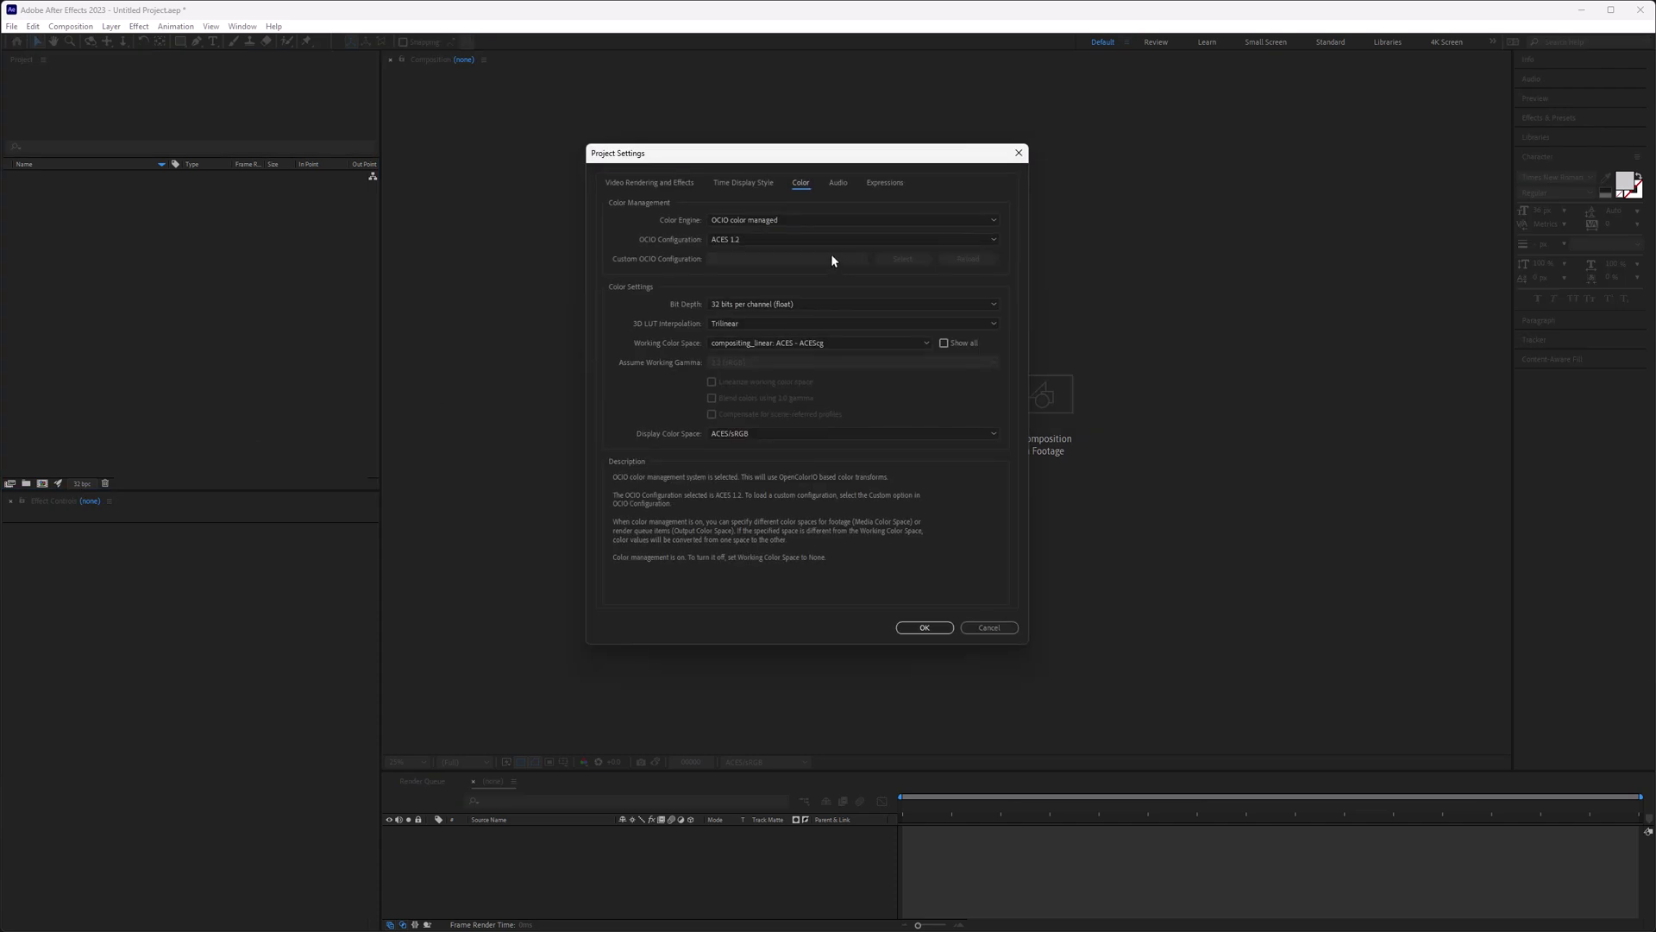
left_click(761, 222)
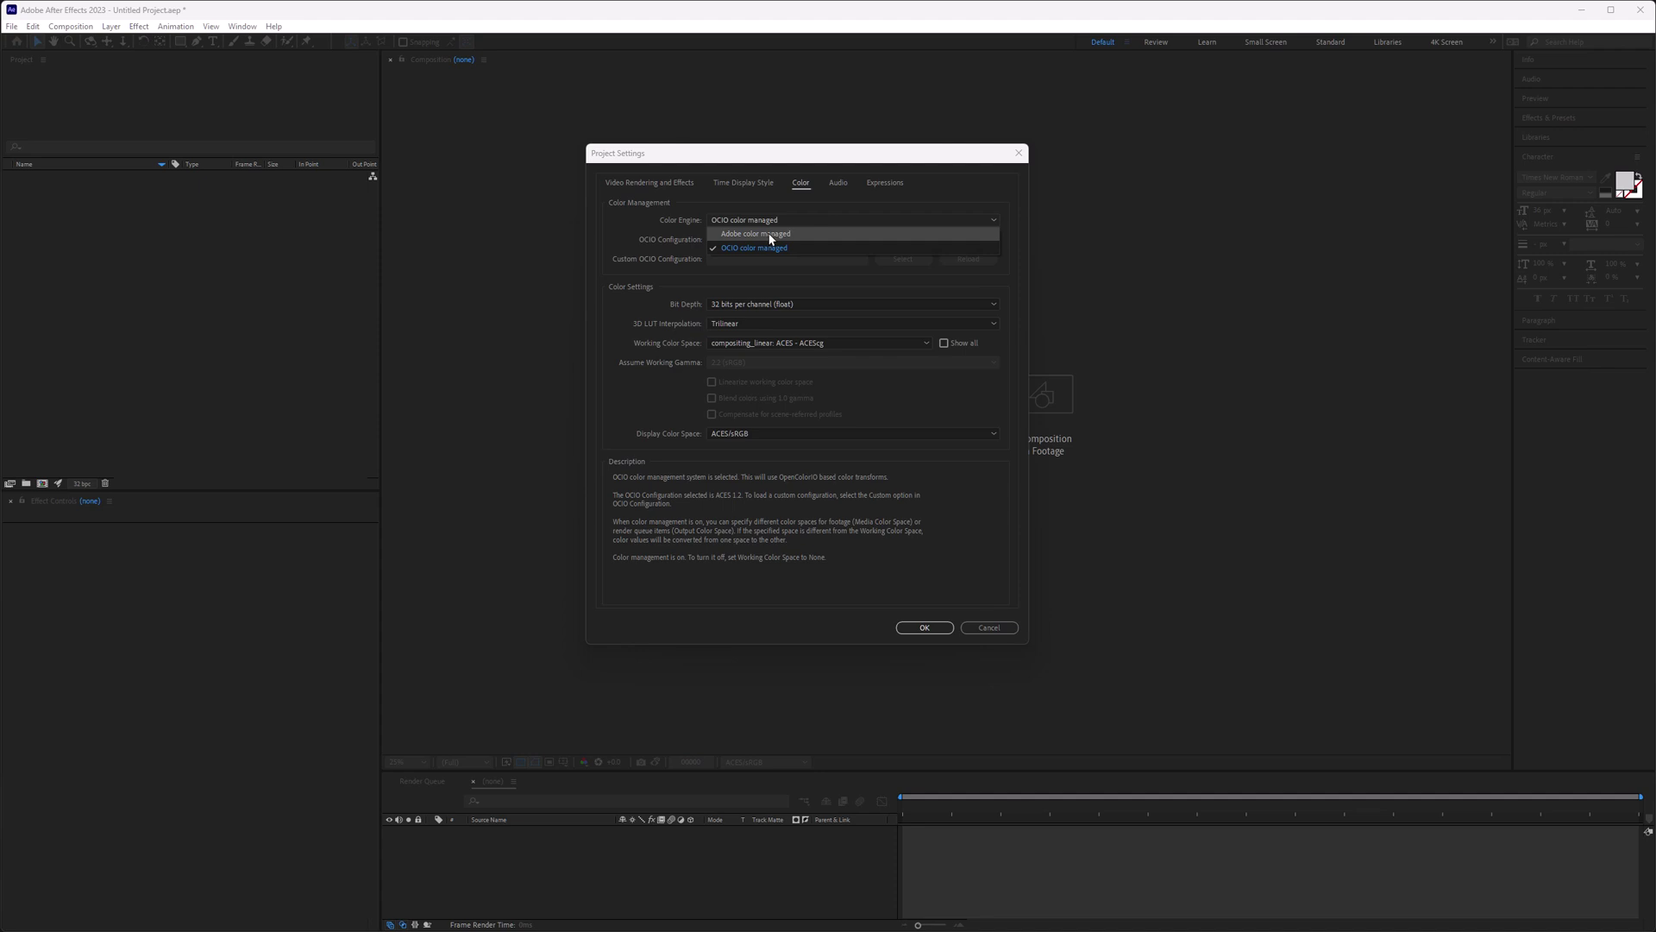
left_click(769, 234)
left_click(917, 269)
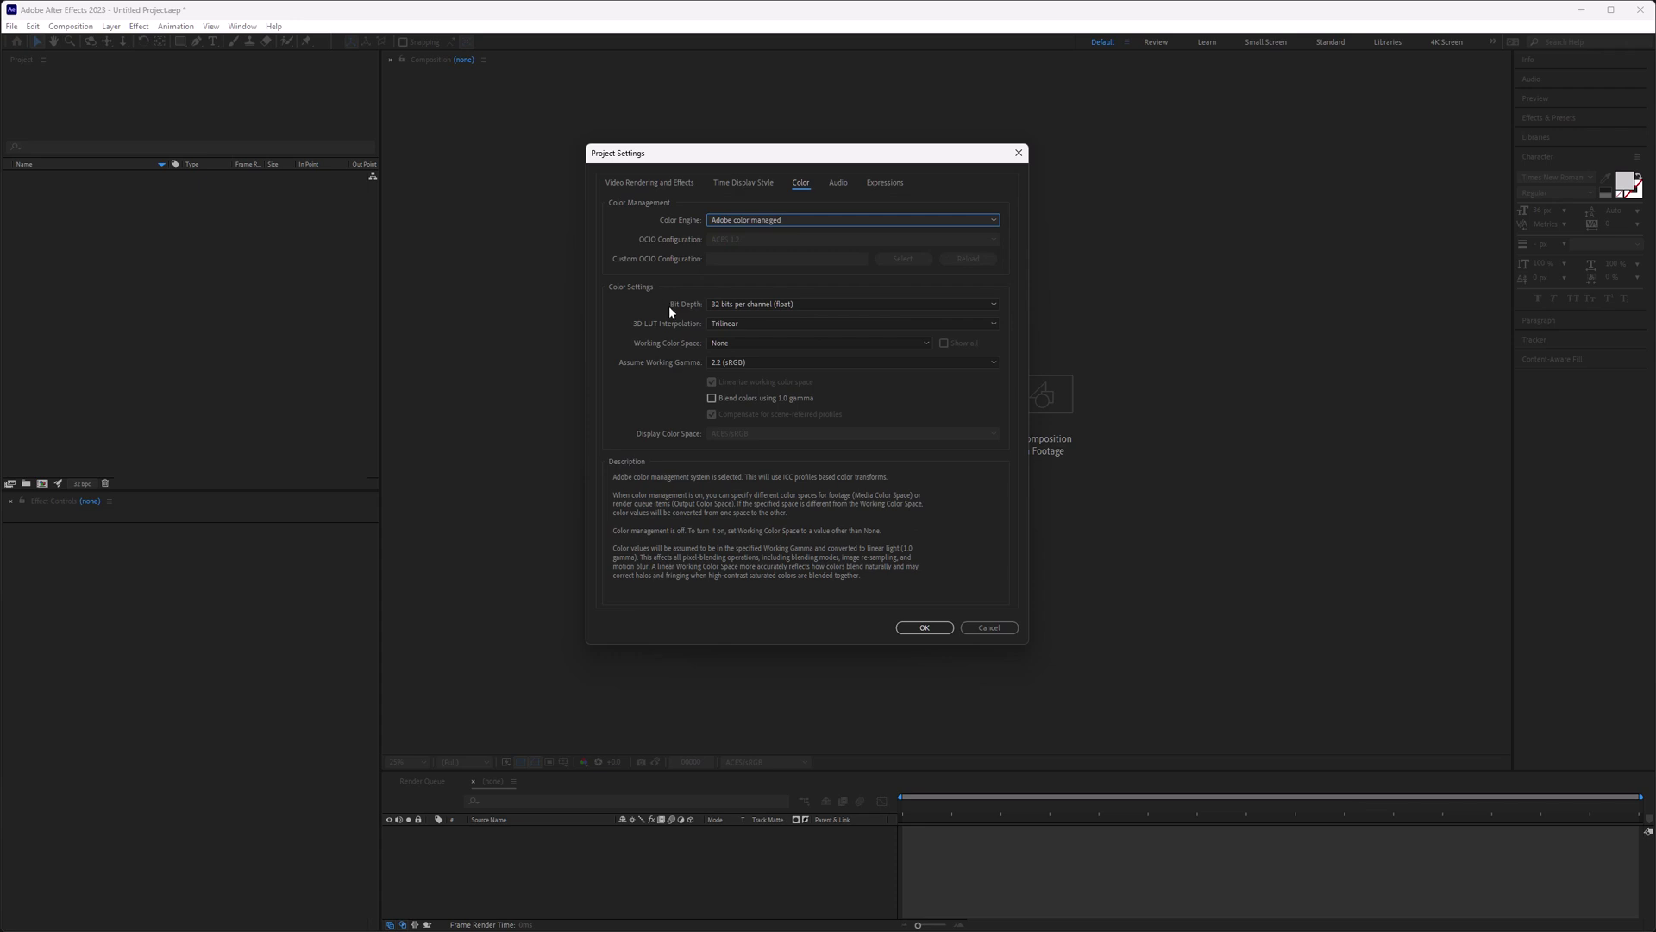
left_click(730, 344)
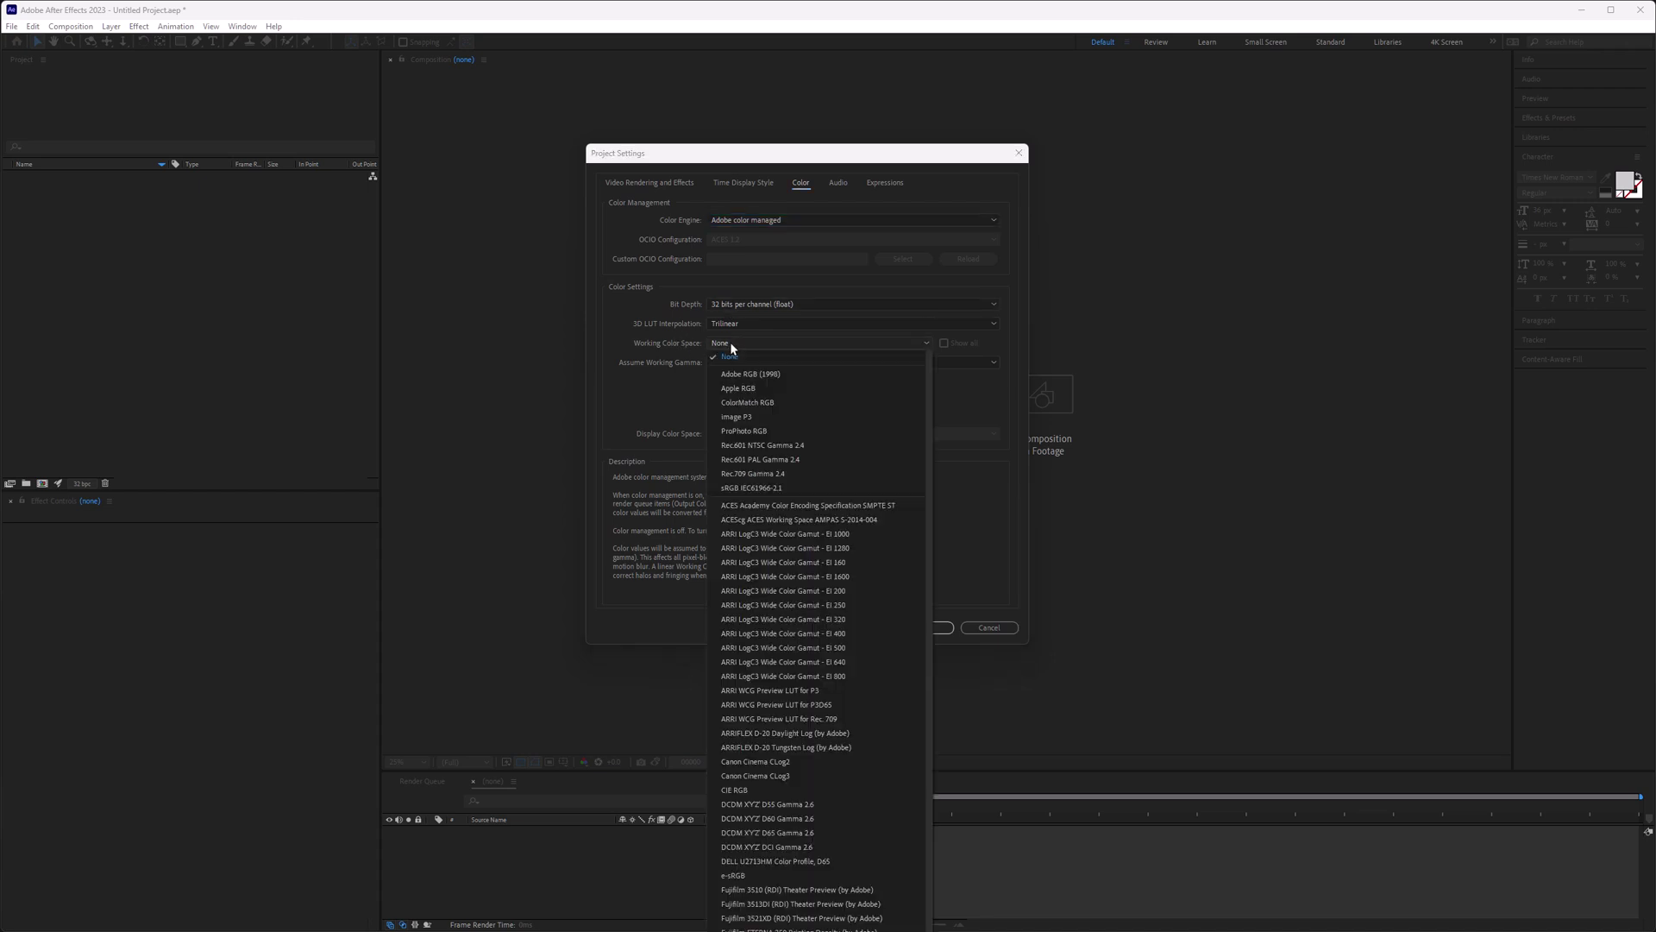
left_click(751, 489)
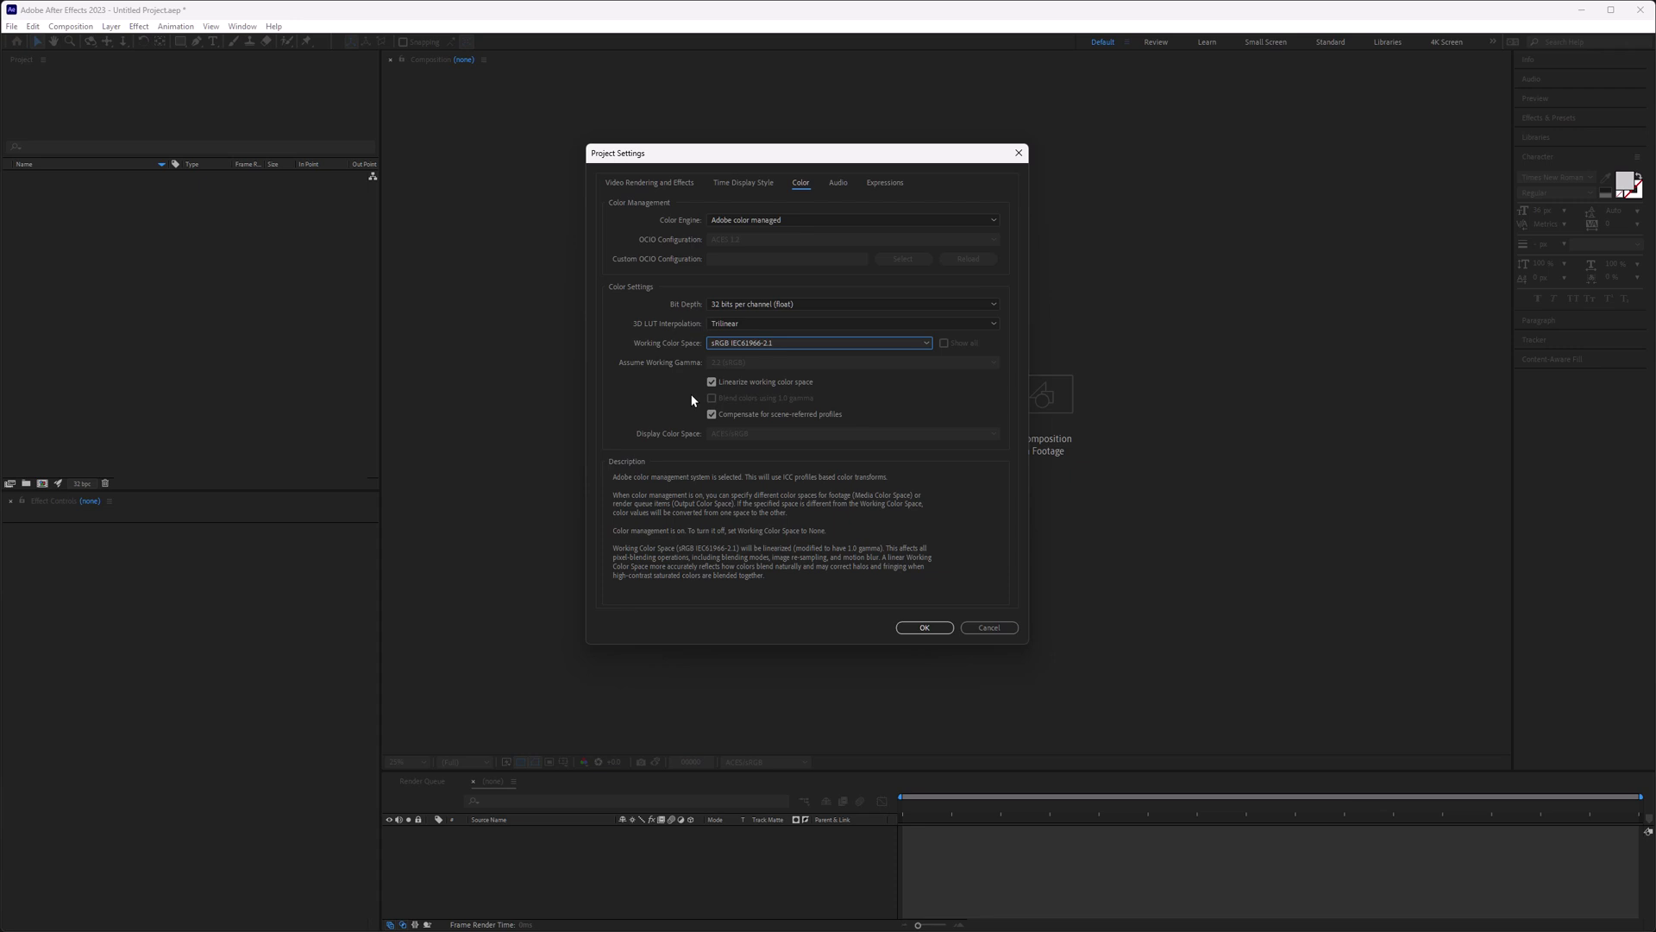
Step: Apply the colour settings and import all six Conell_Box_01 EXR passes
left_click(920, 629)
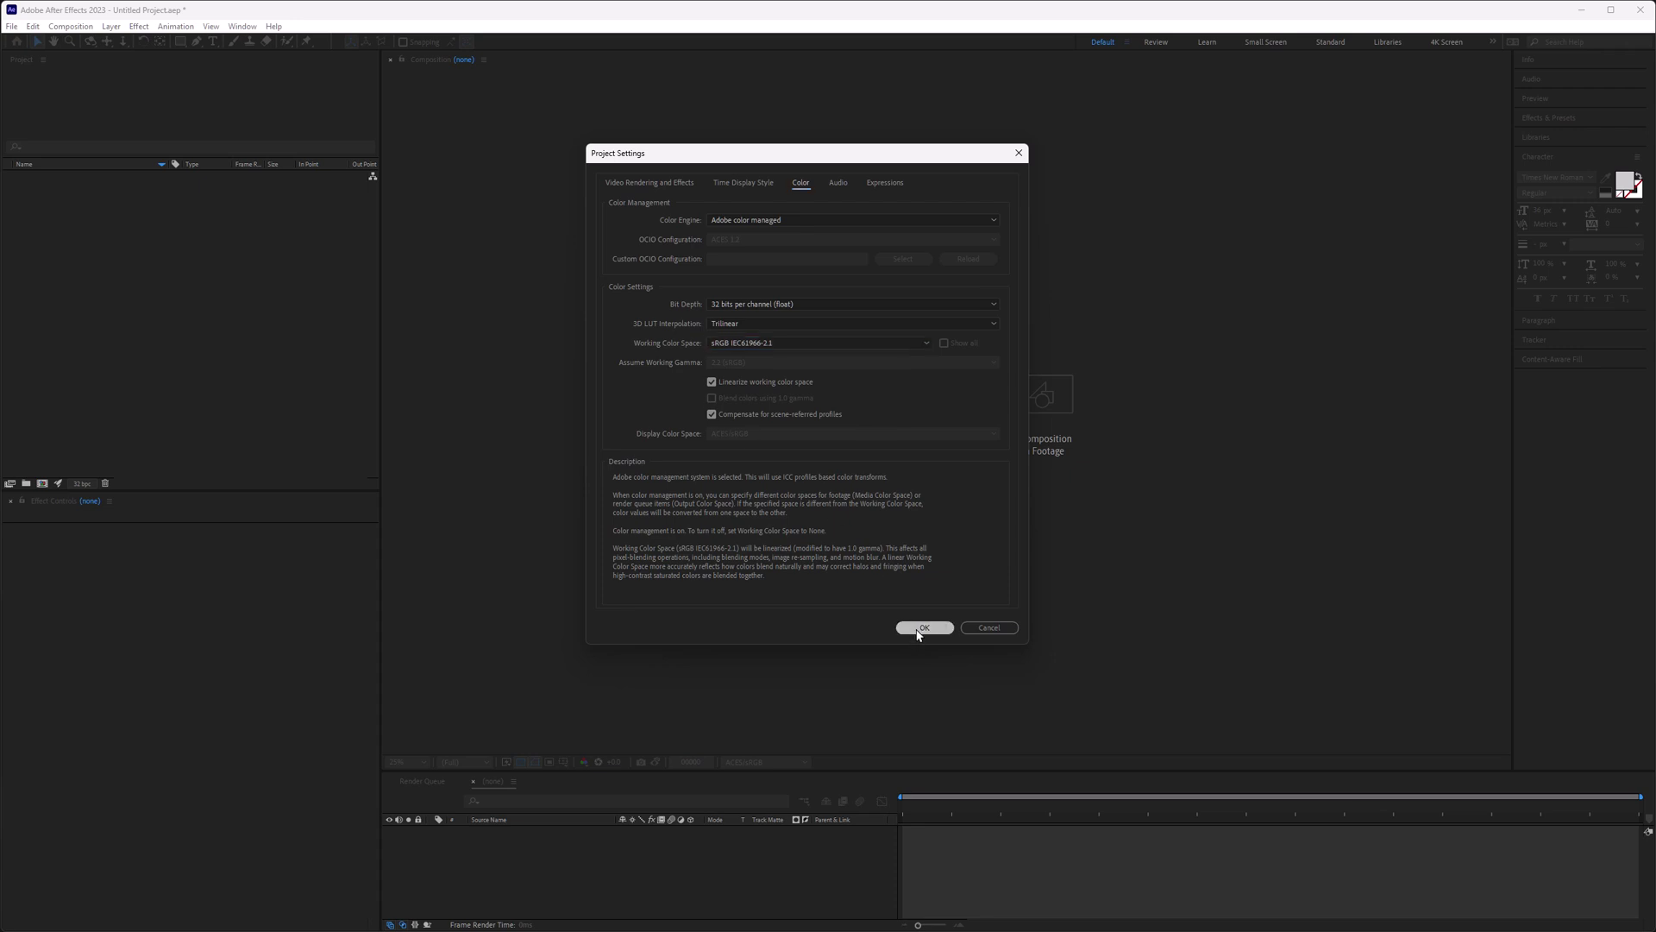
double_click(254, 261)
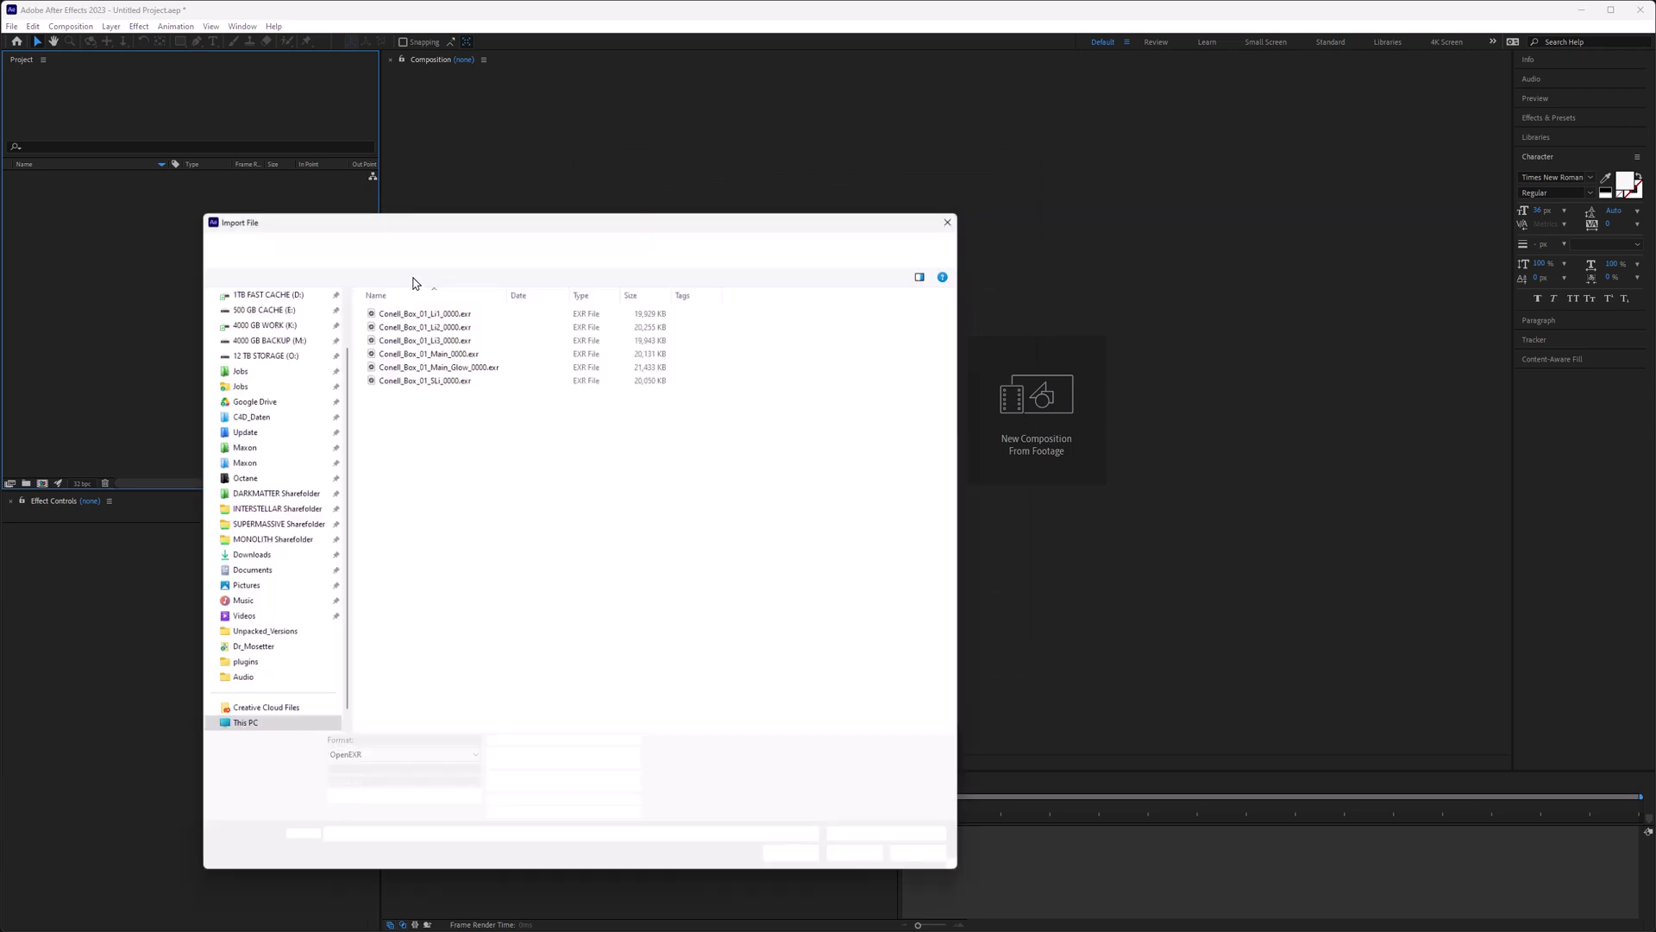
left_click(411, 383, "shift")
left_click(841, 849)
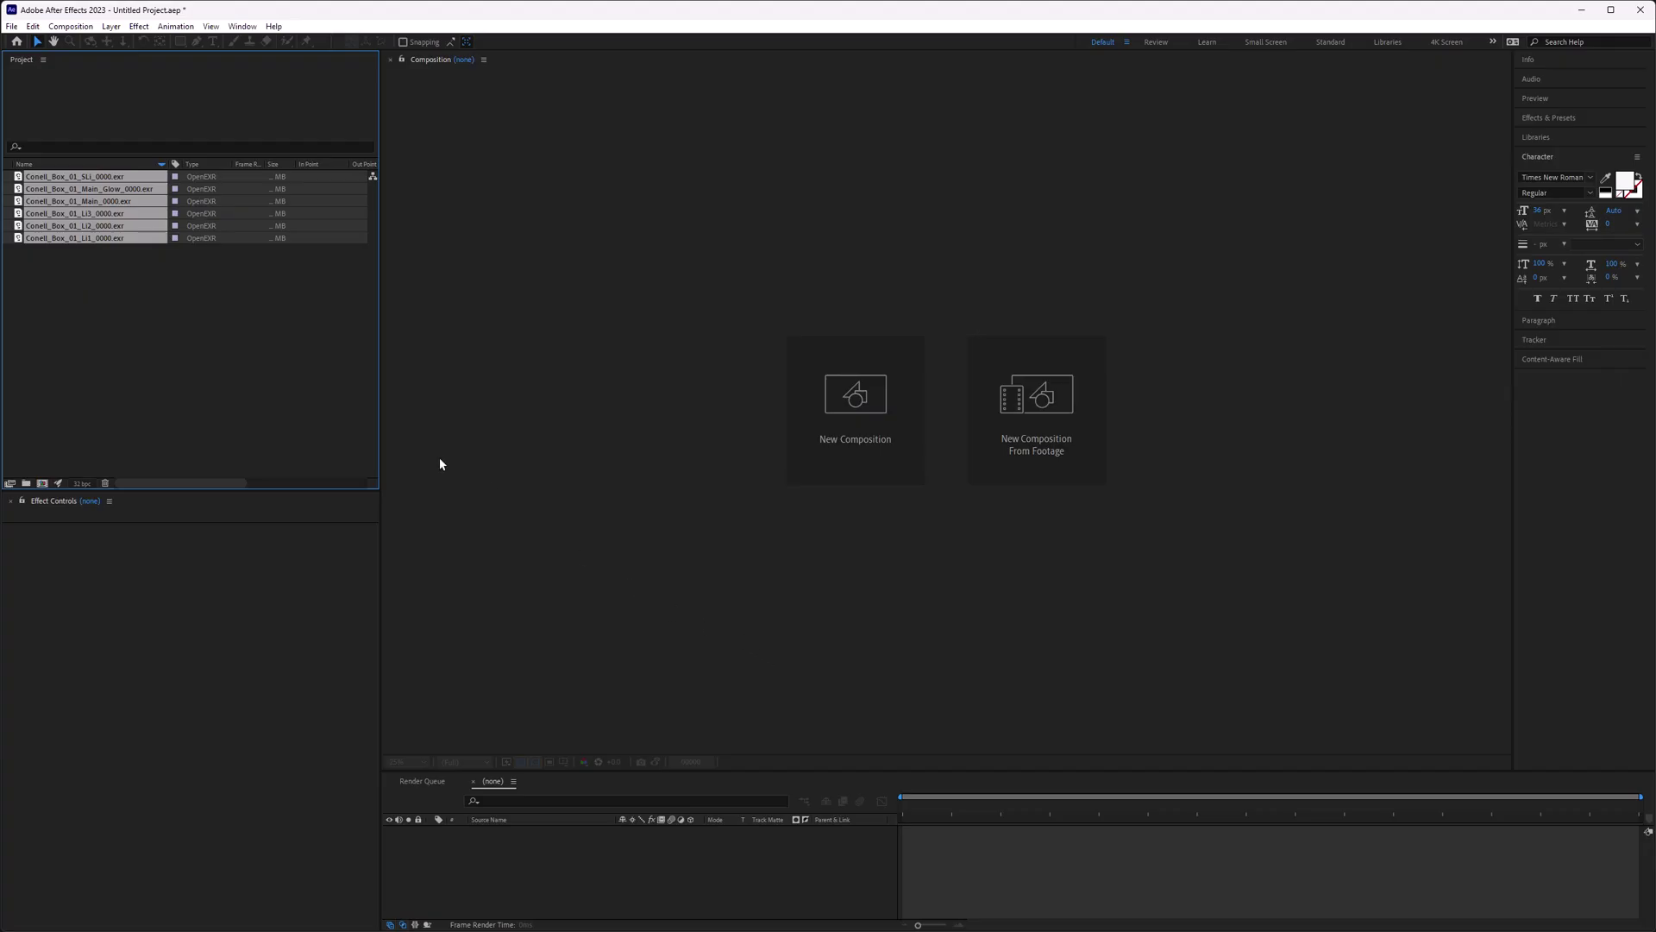
Step: Build a composition from the Main EXR, preview it at -1.72 exposure, then open Clamp_Explanation.pdf
left_click(277, 382)
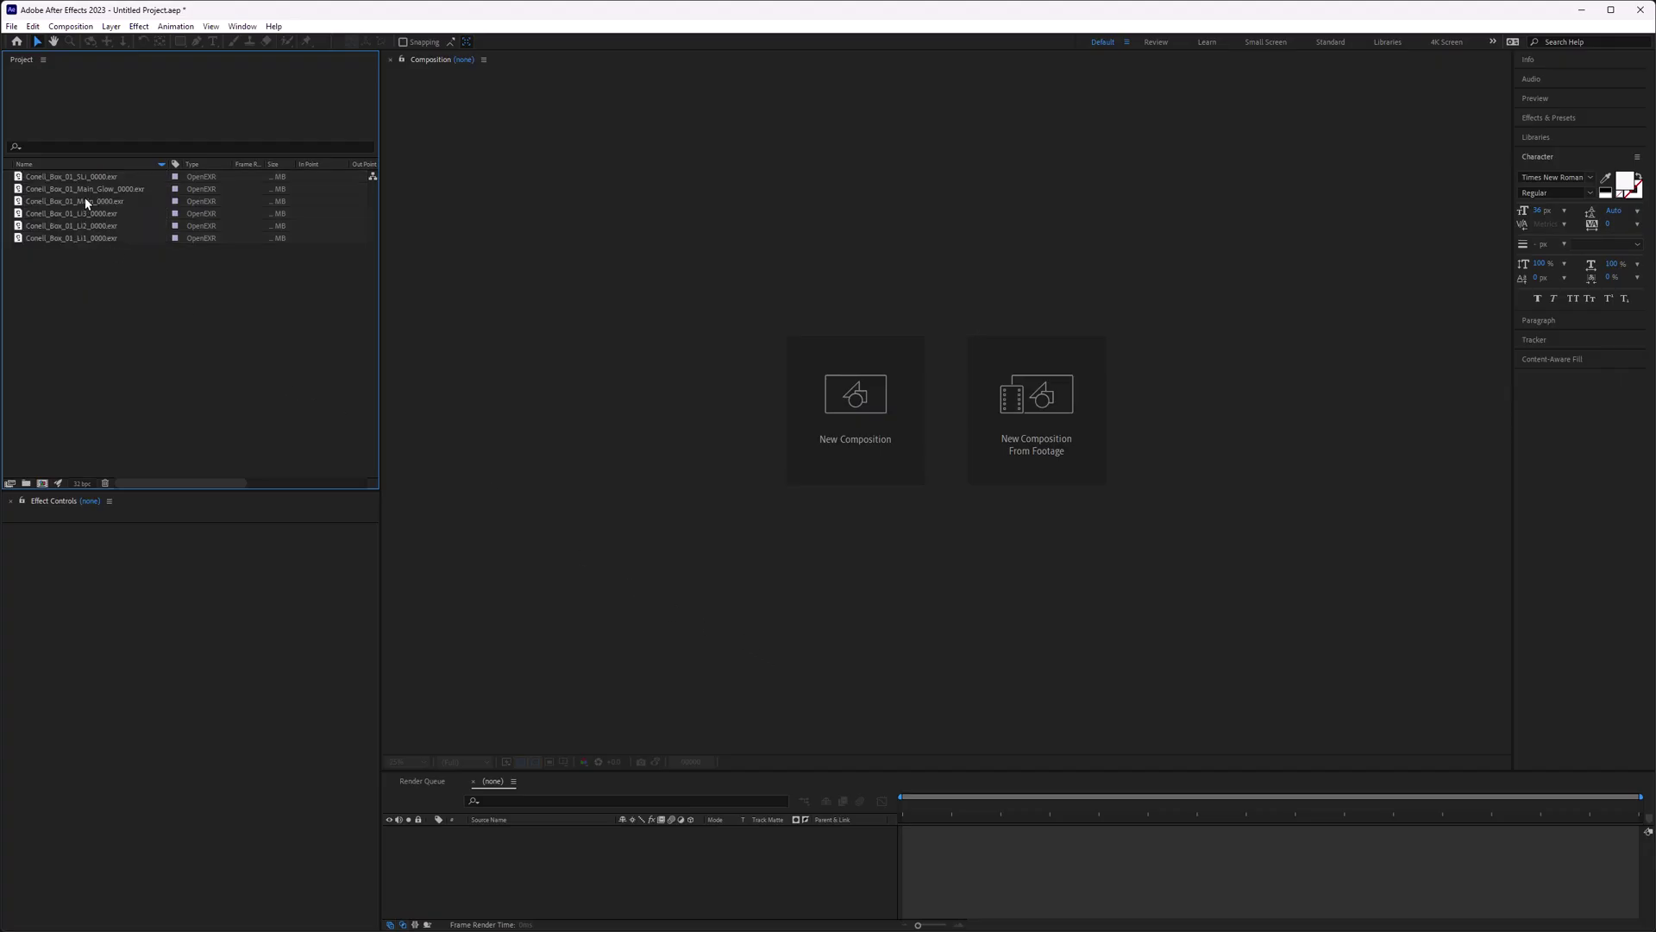
left_click_drag(85, 200, 663, 305)
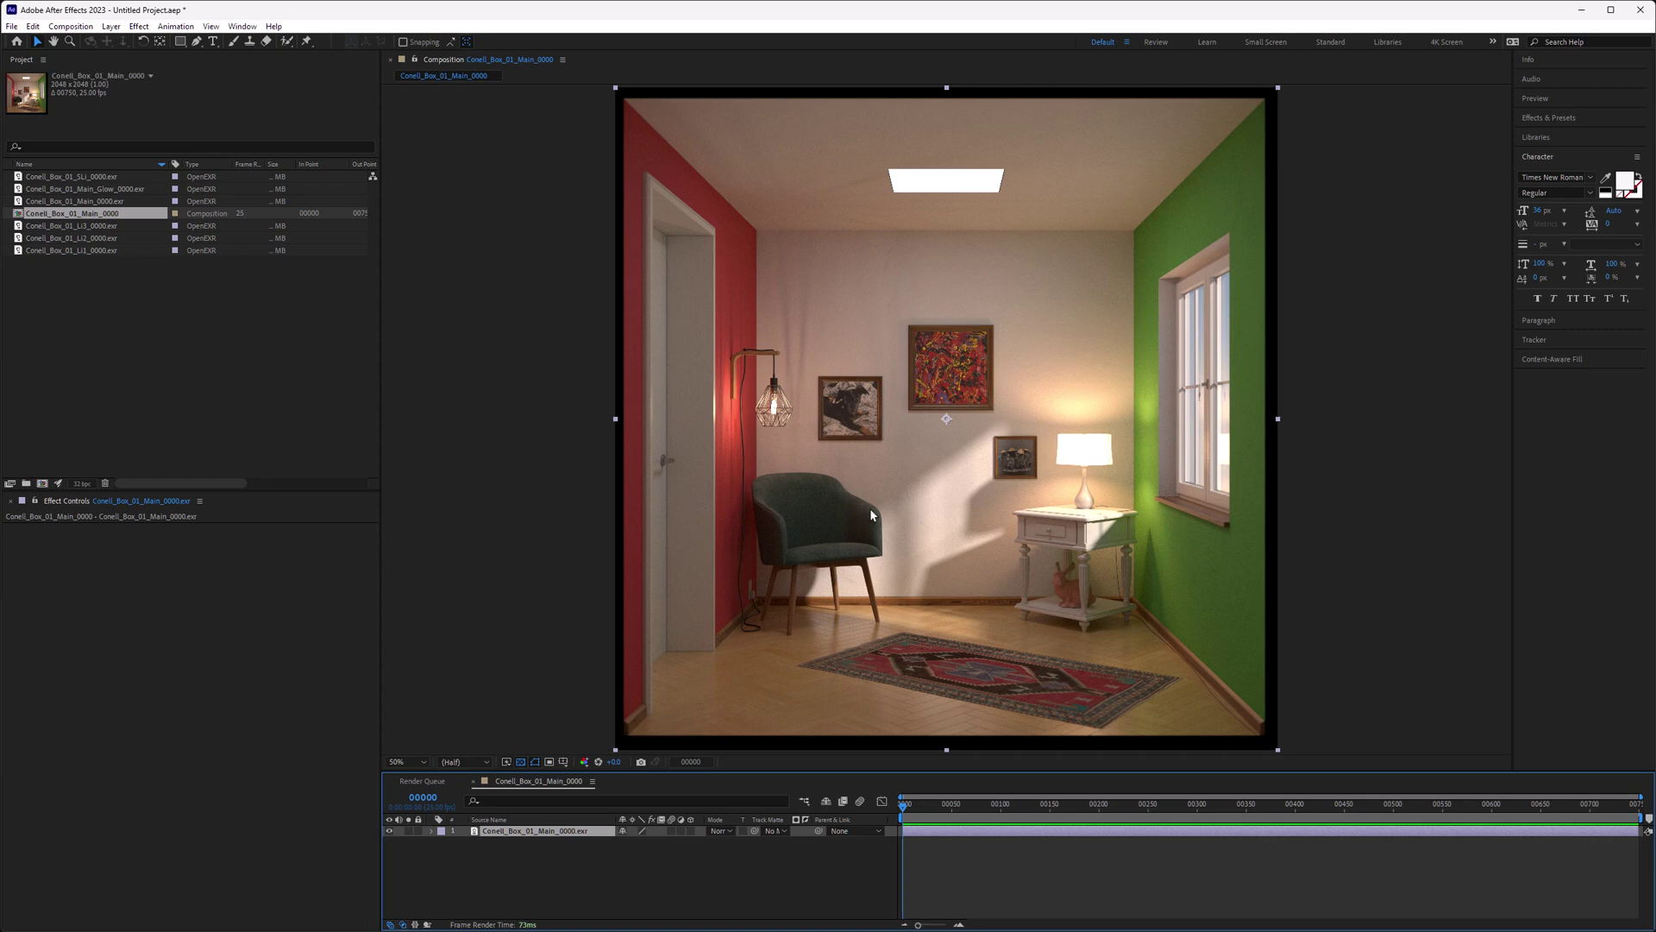
left_click_drag(614, 762, 538, 762)
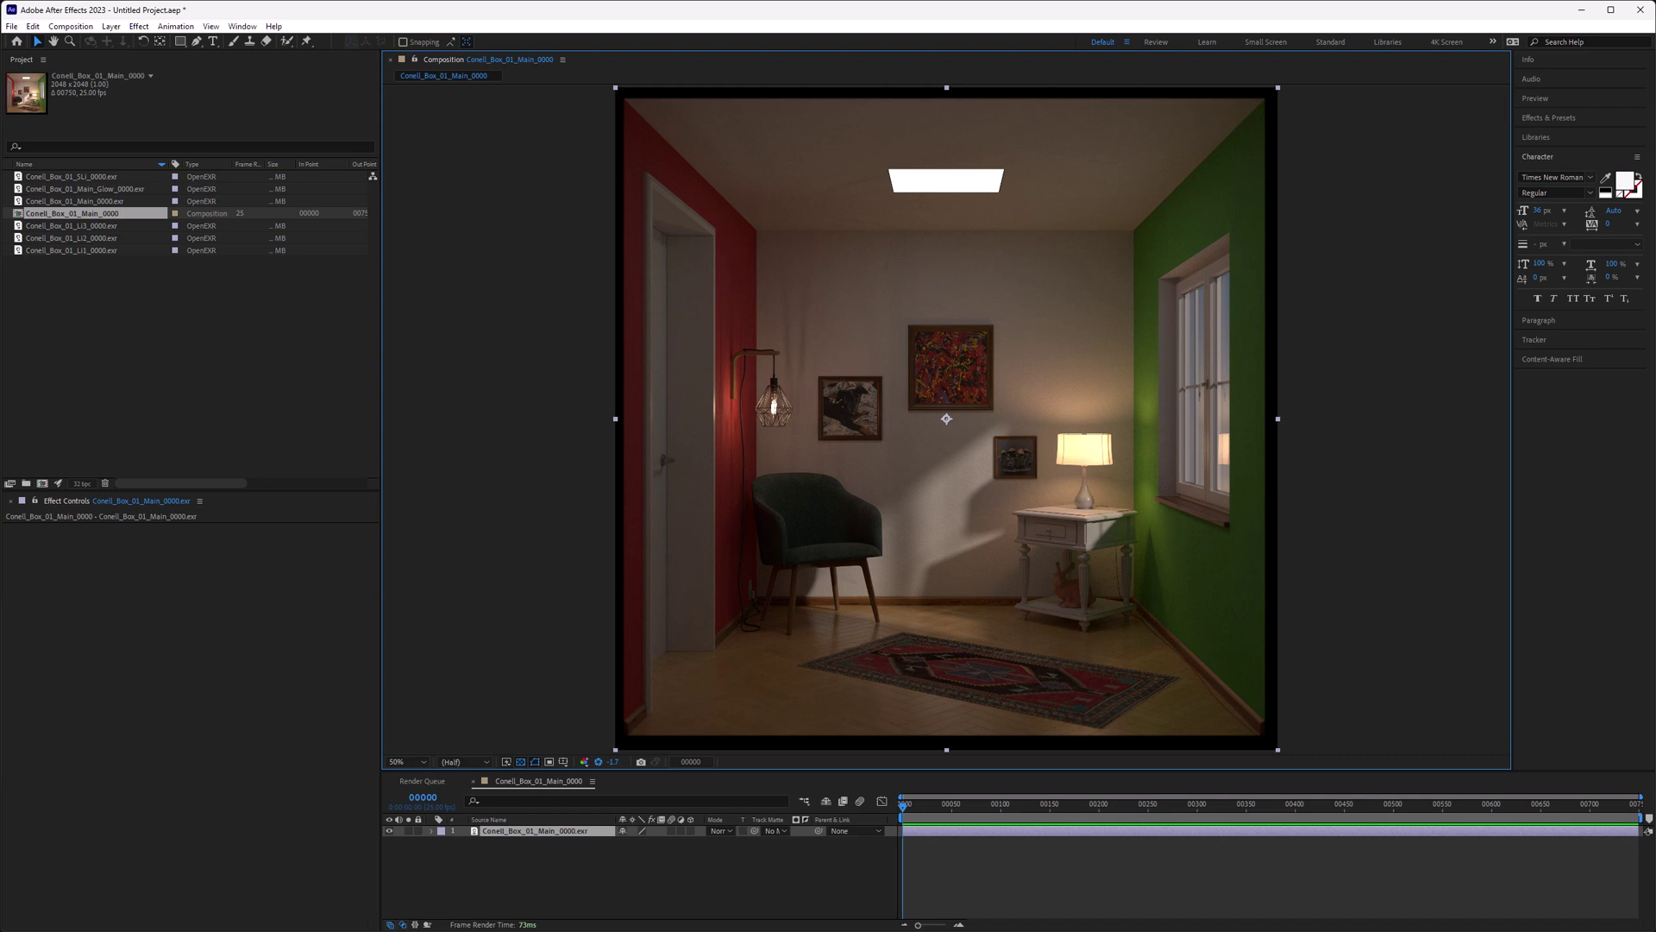
left_click(966, 897)
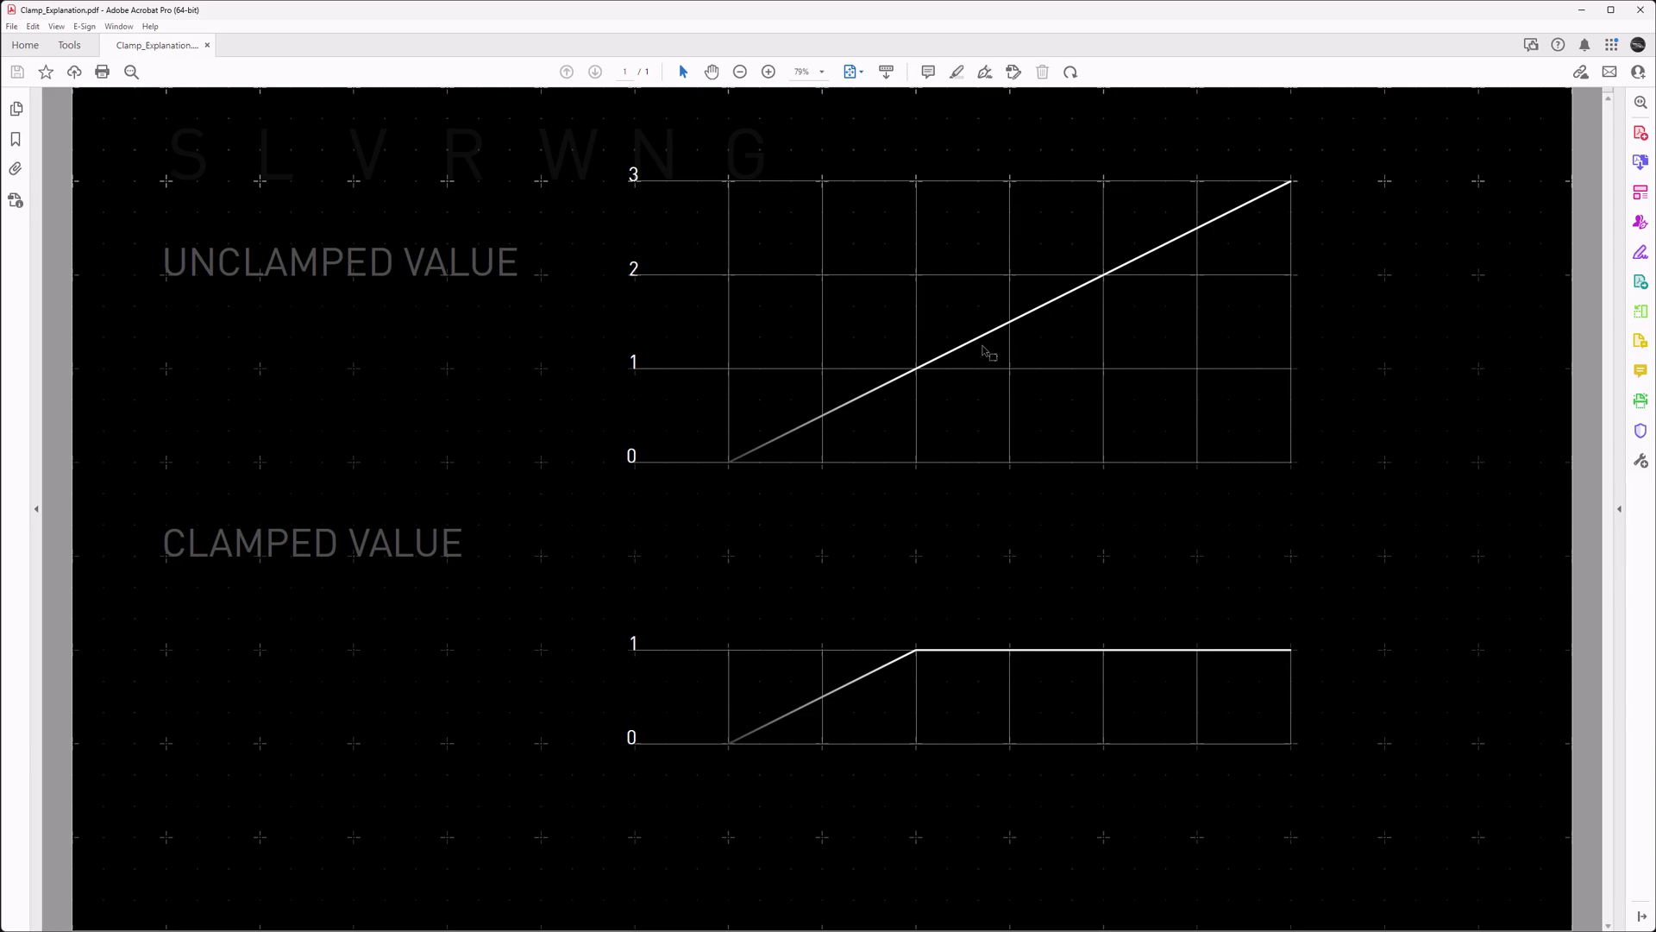
Step: Leave the clamp explanation PDF and return to After Effects
key("alt+Tab")
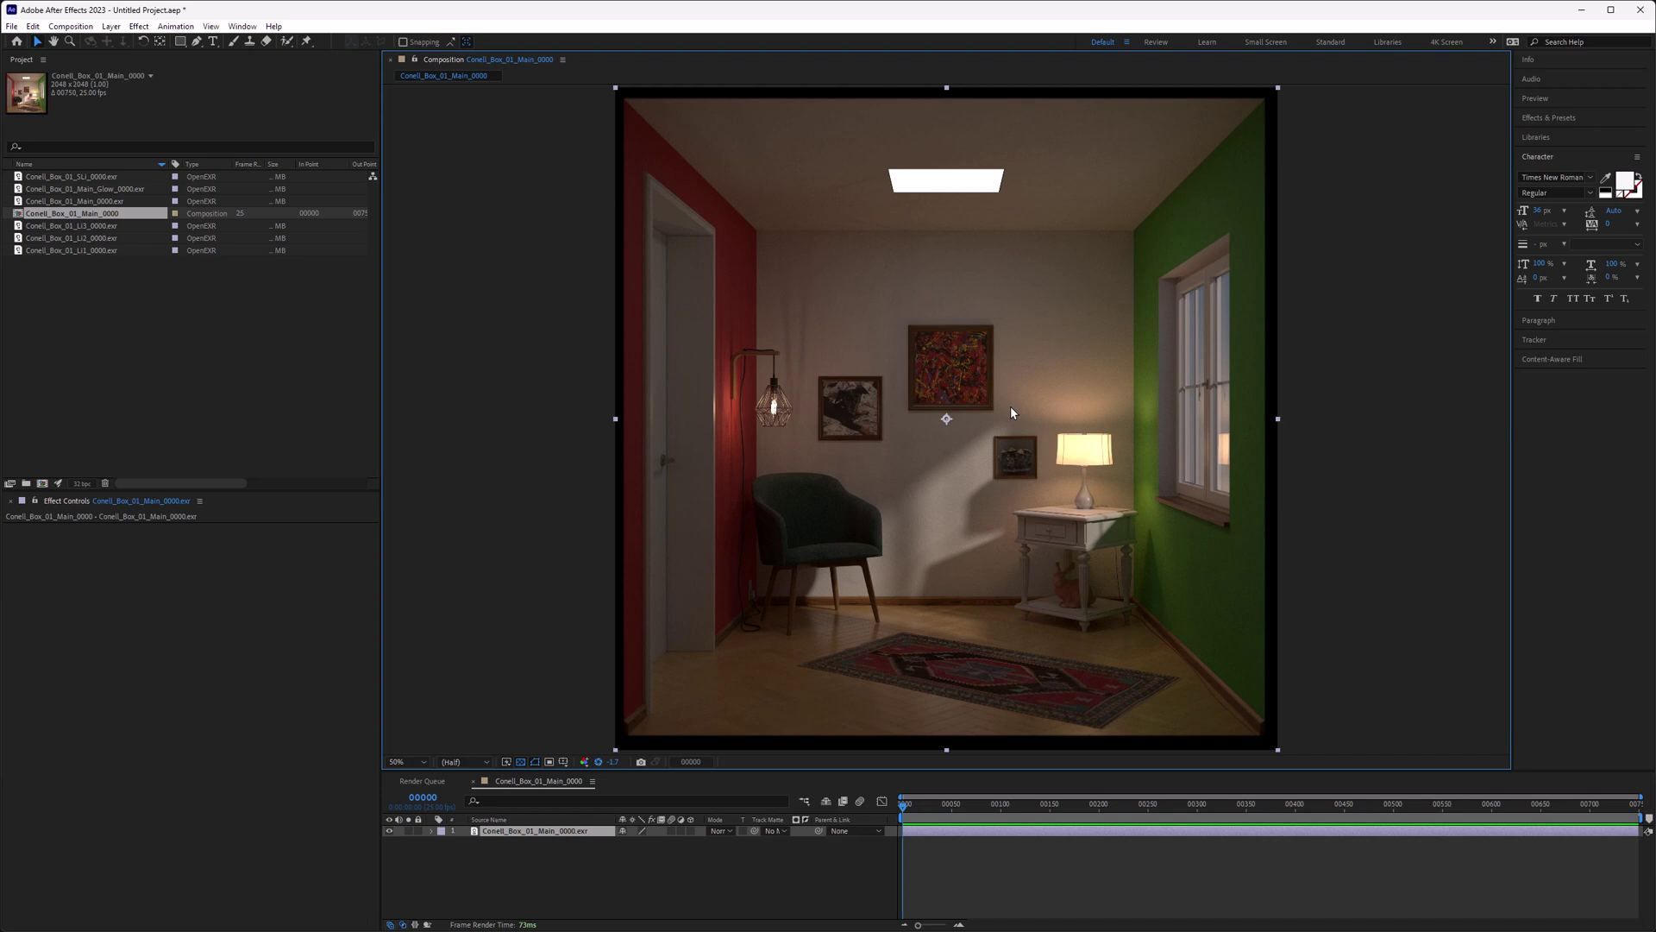
Step: Reset the preview exposure to zero and delete the Main layer
left_click(609, 752)
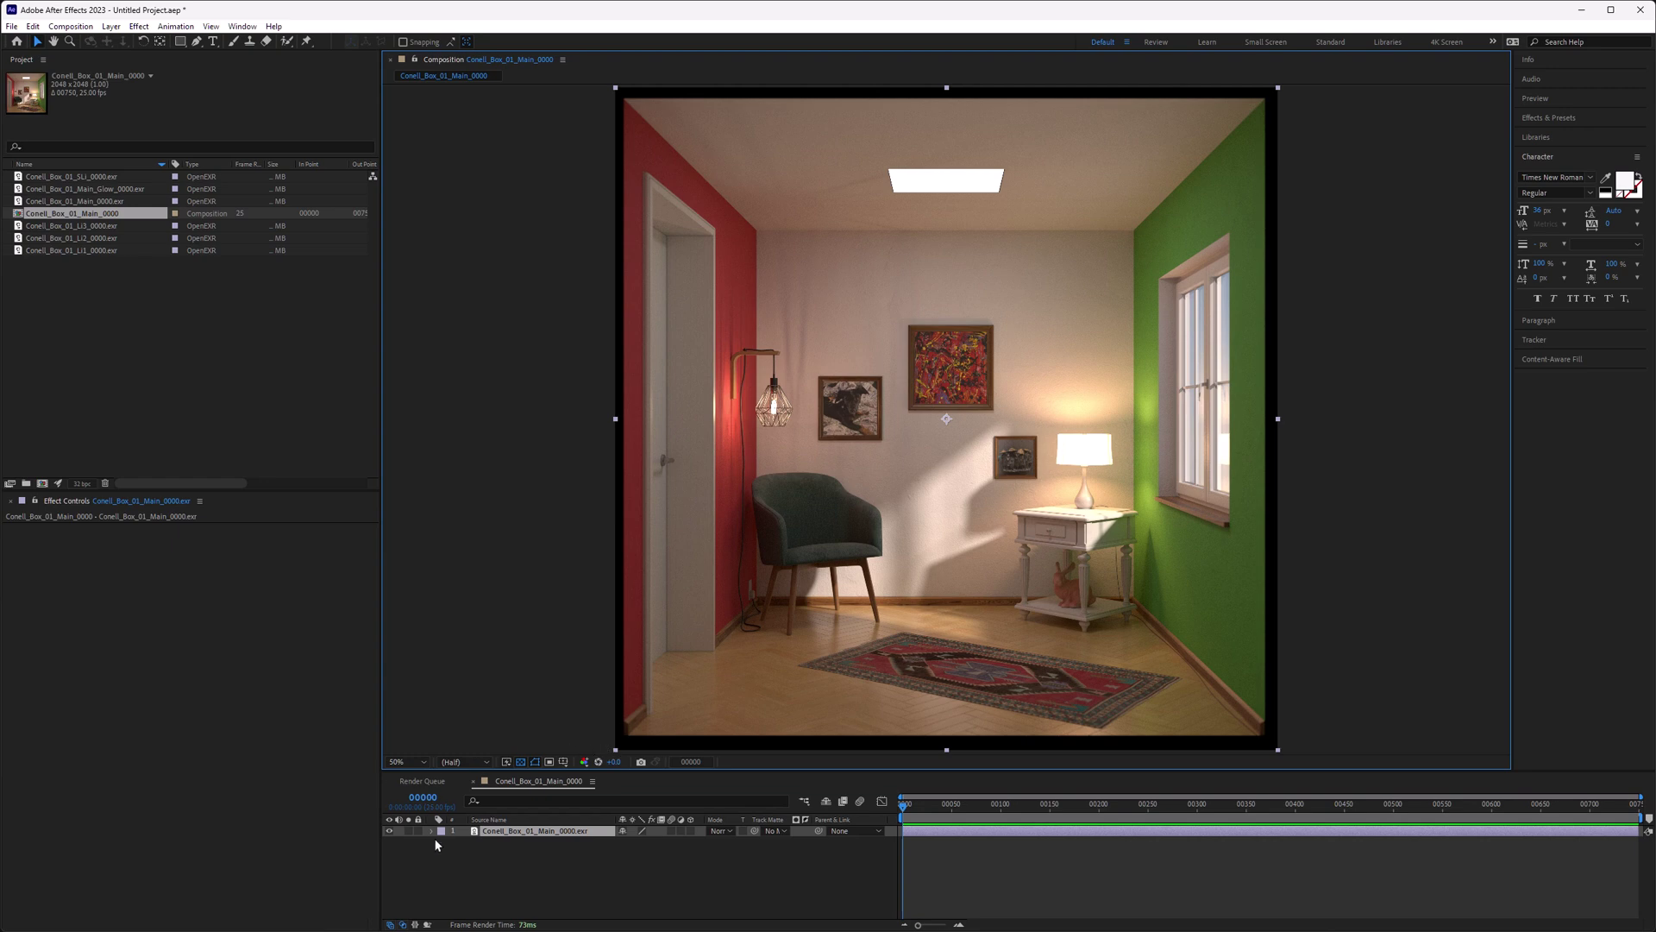
left_click(488, 835)
key("Delete")
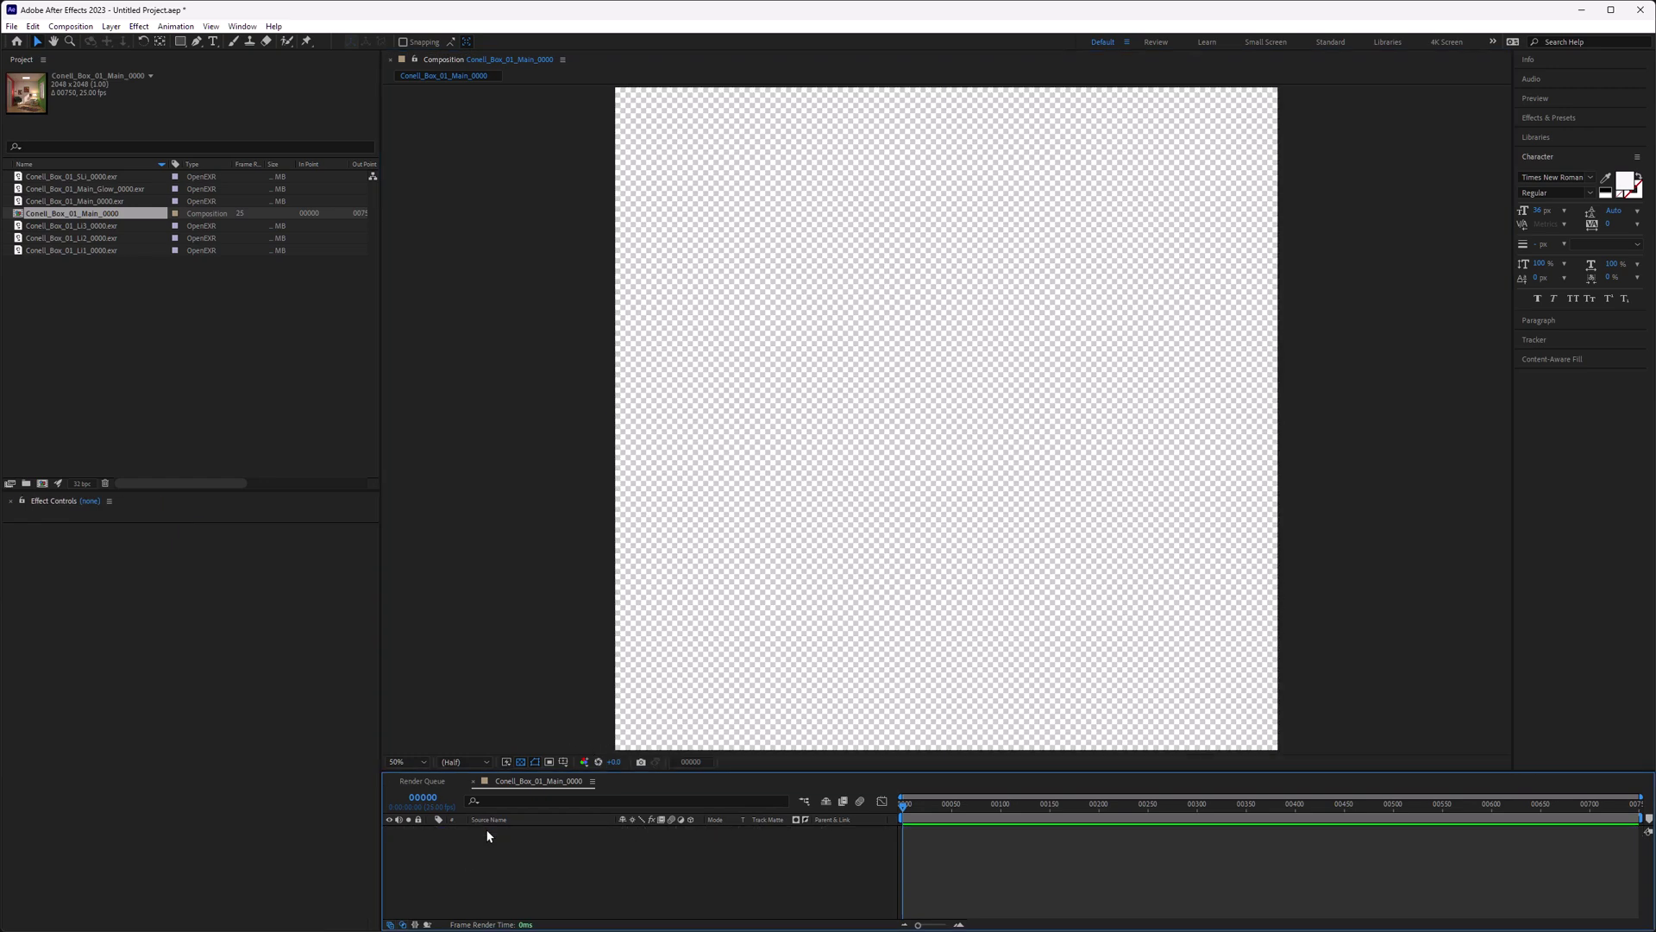
Step: Add the SLi, Li1, Li2 and Li3 passes to the composition, all in Add mode
left_click(86, 177)
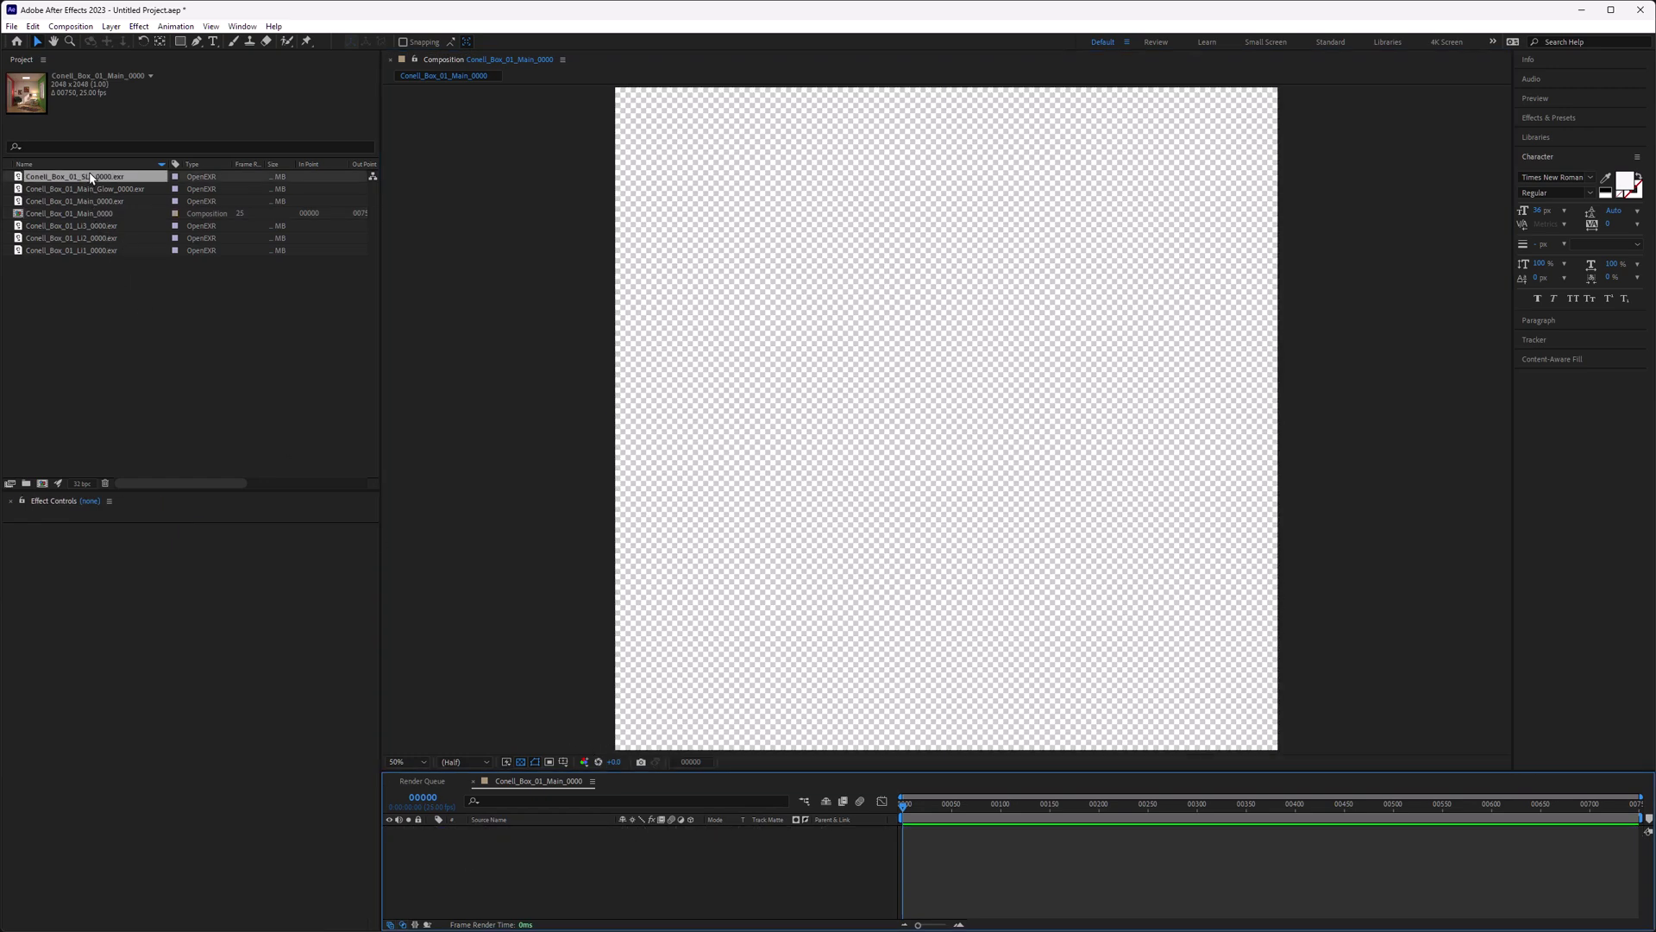
left_click(95, 226, "ctrl")
left_click(99, 238, "ctrl")
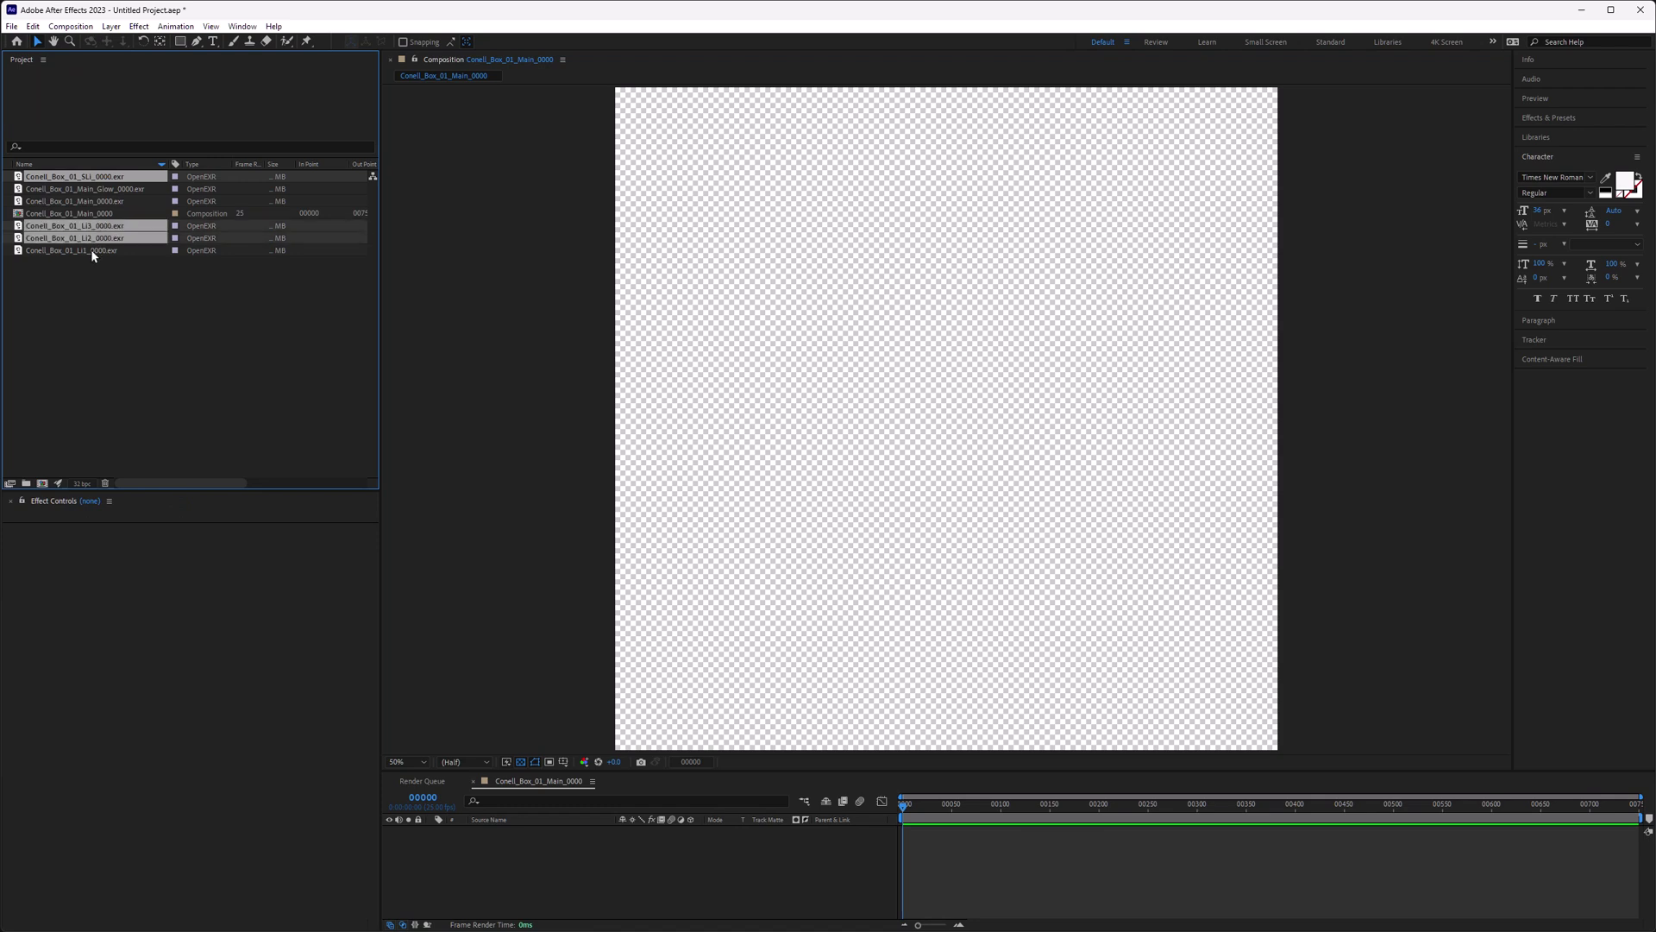
left_click(86, 250, "ctrl")
left_click_drag(90, 181, 656, 859)
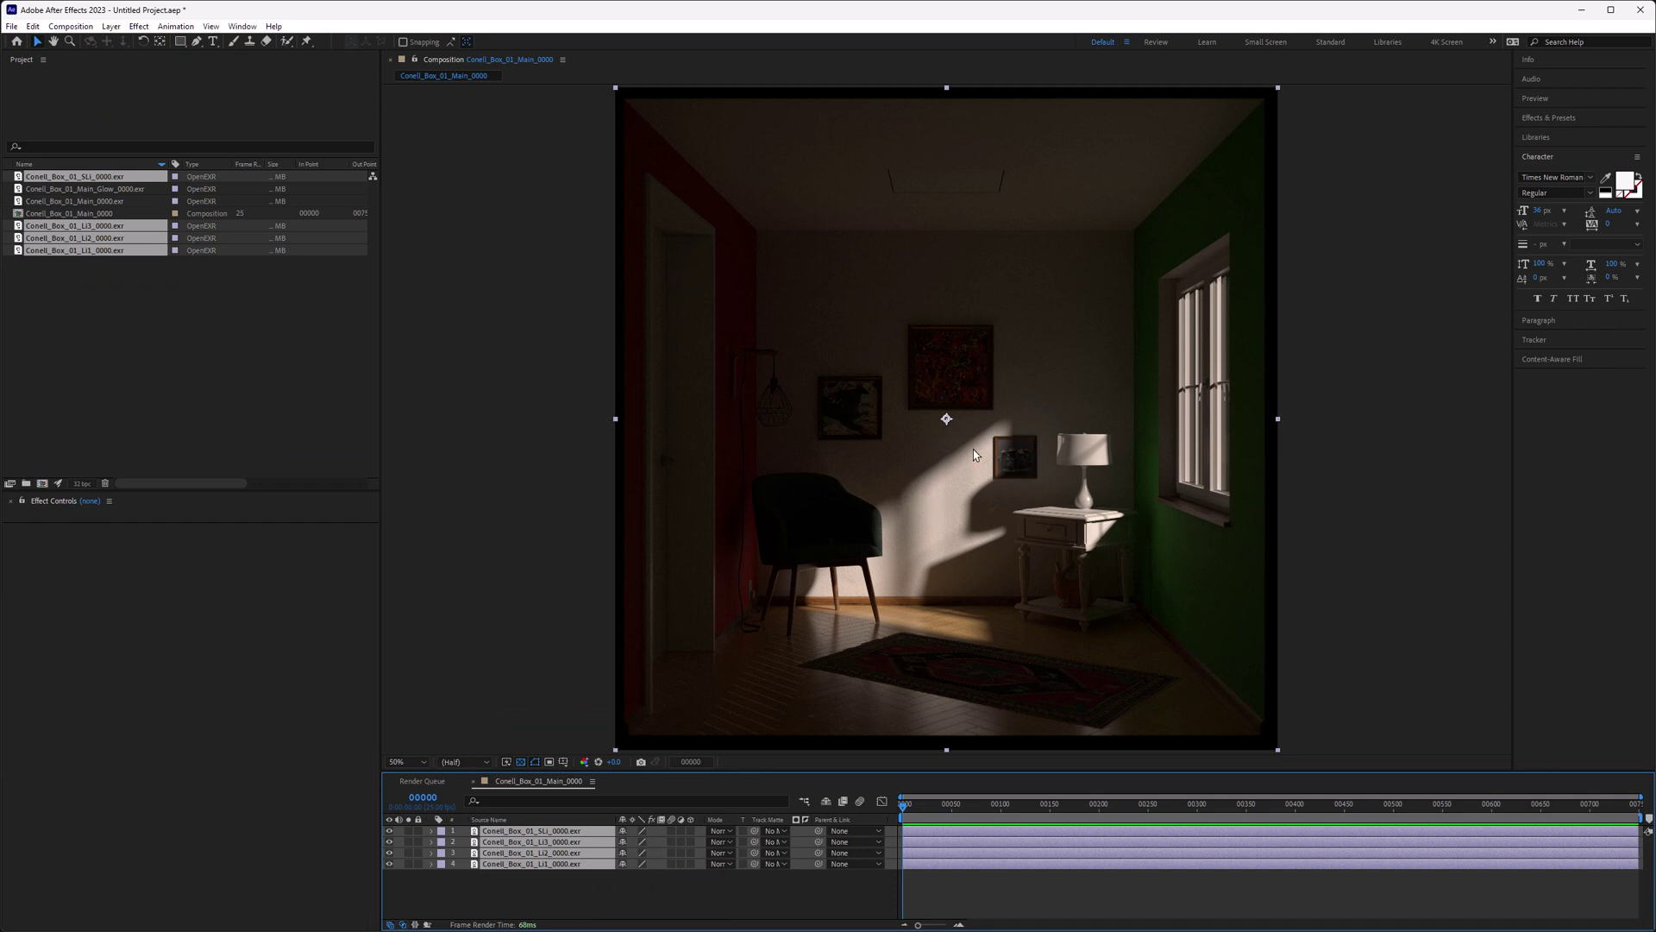
left_click(720, 831)
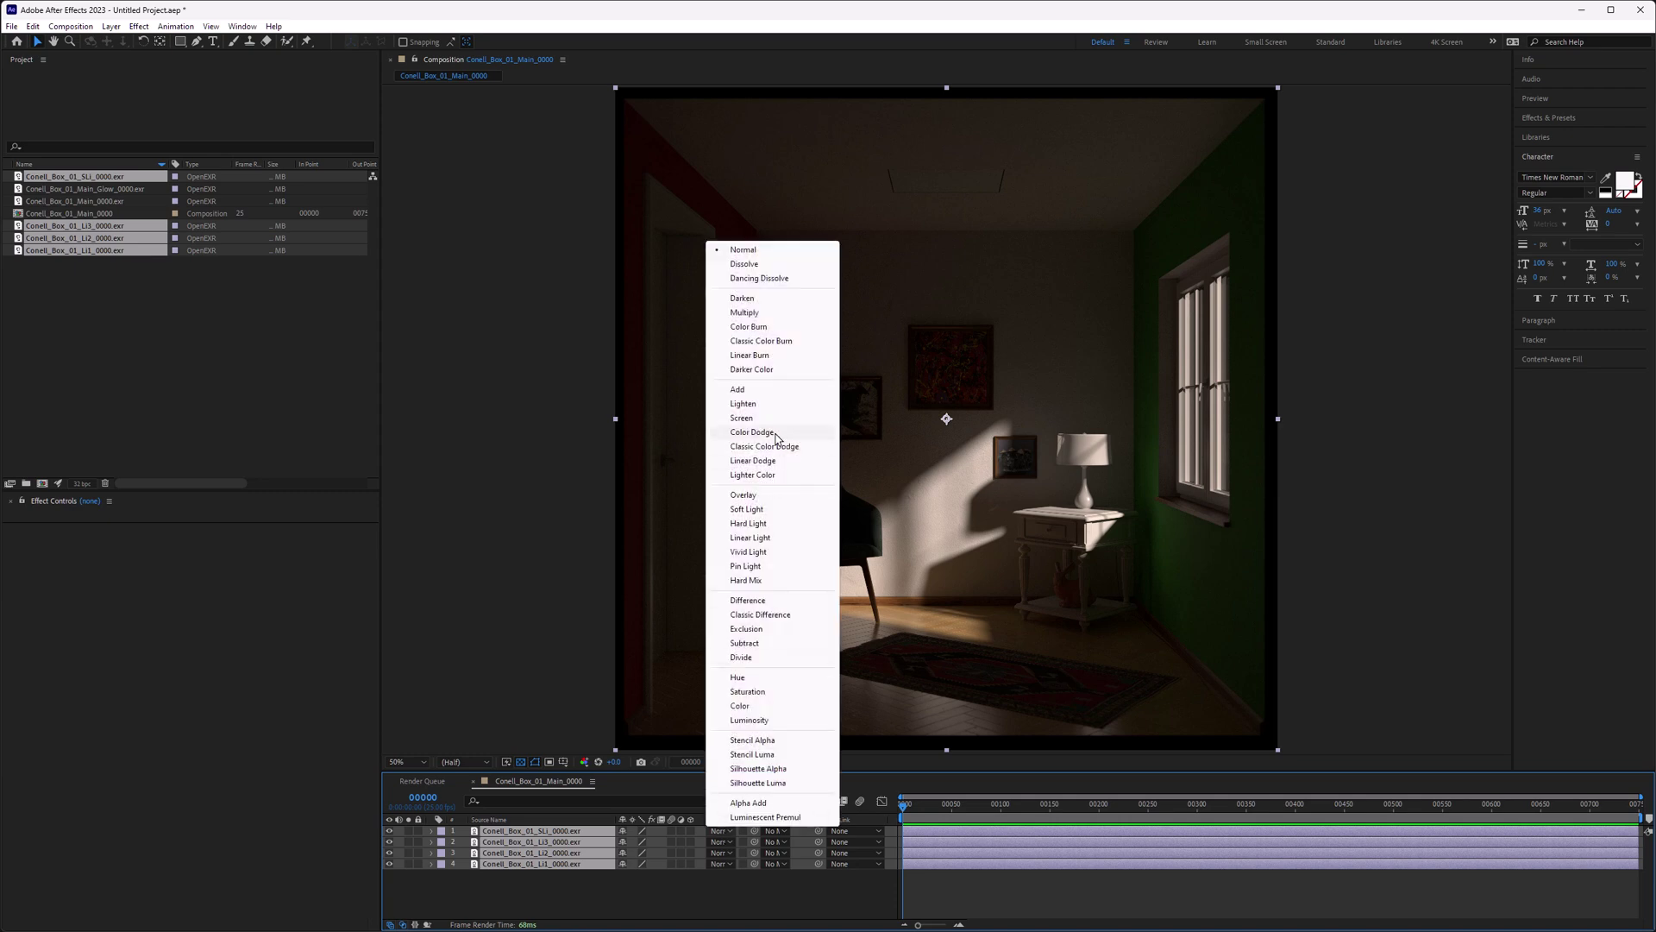
left_click(774, 391)
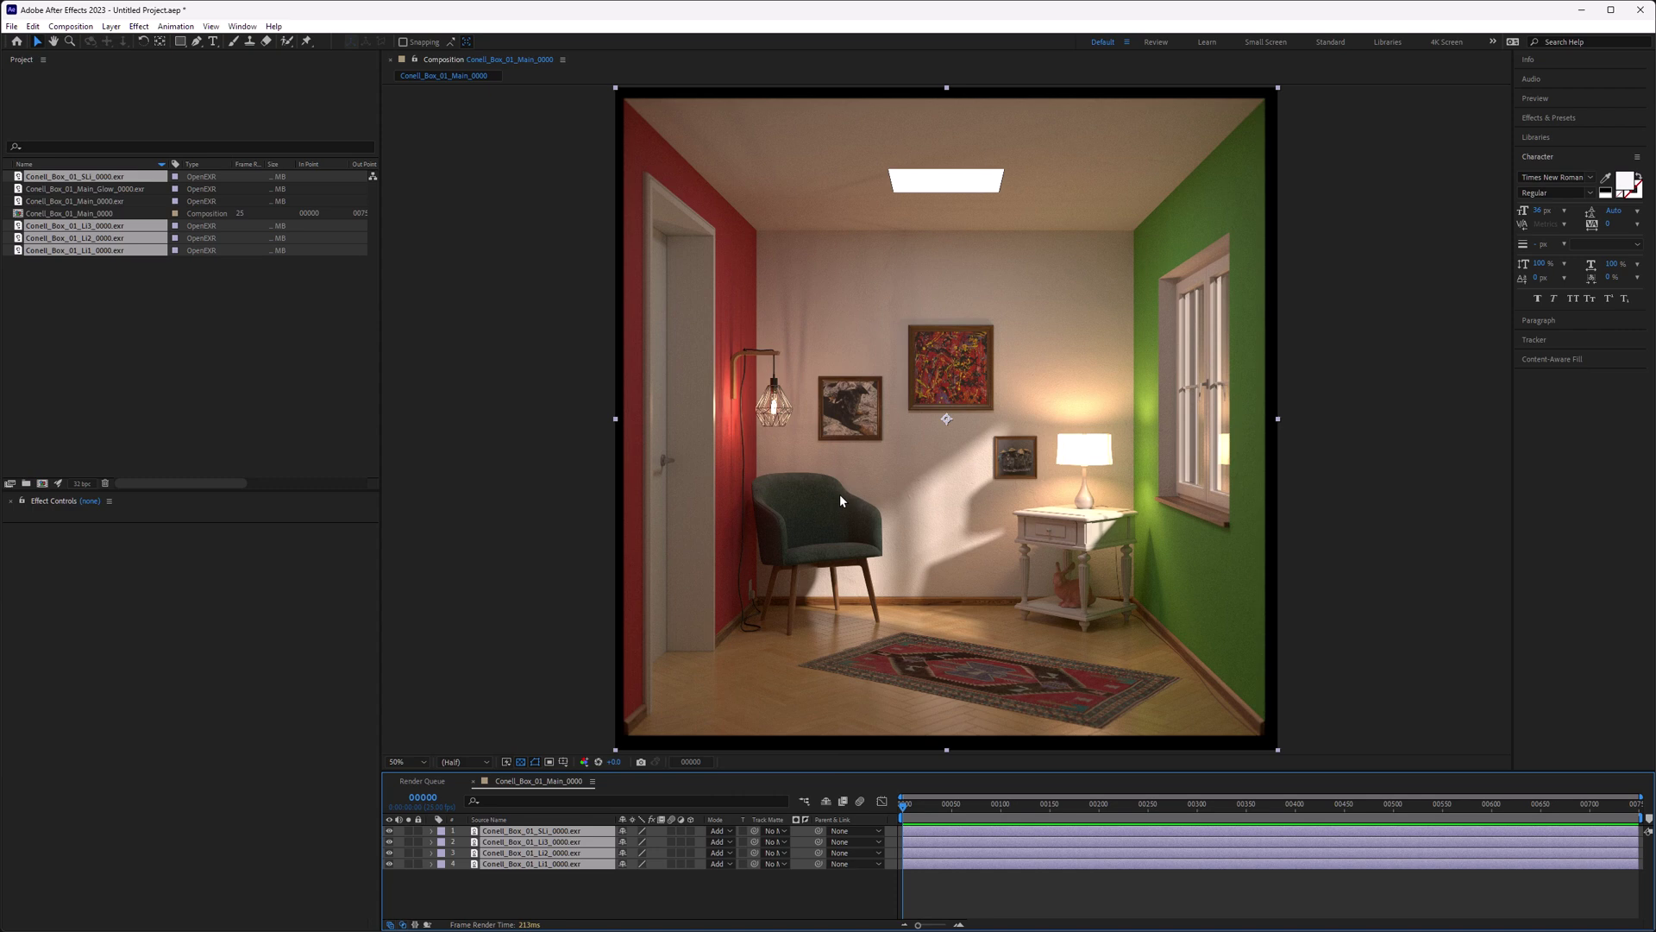
Step: Add the Main EXR as a new layer and toggle its visibility to compare with the light passes
left_click(200, 382)
left_click(100, 212)
left_click(100, 201)
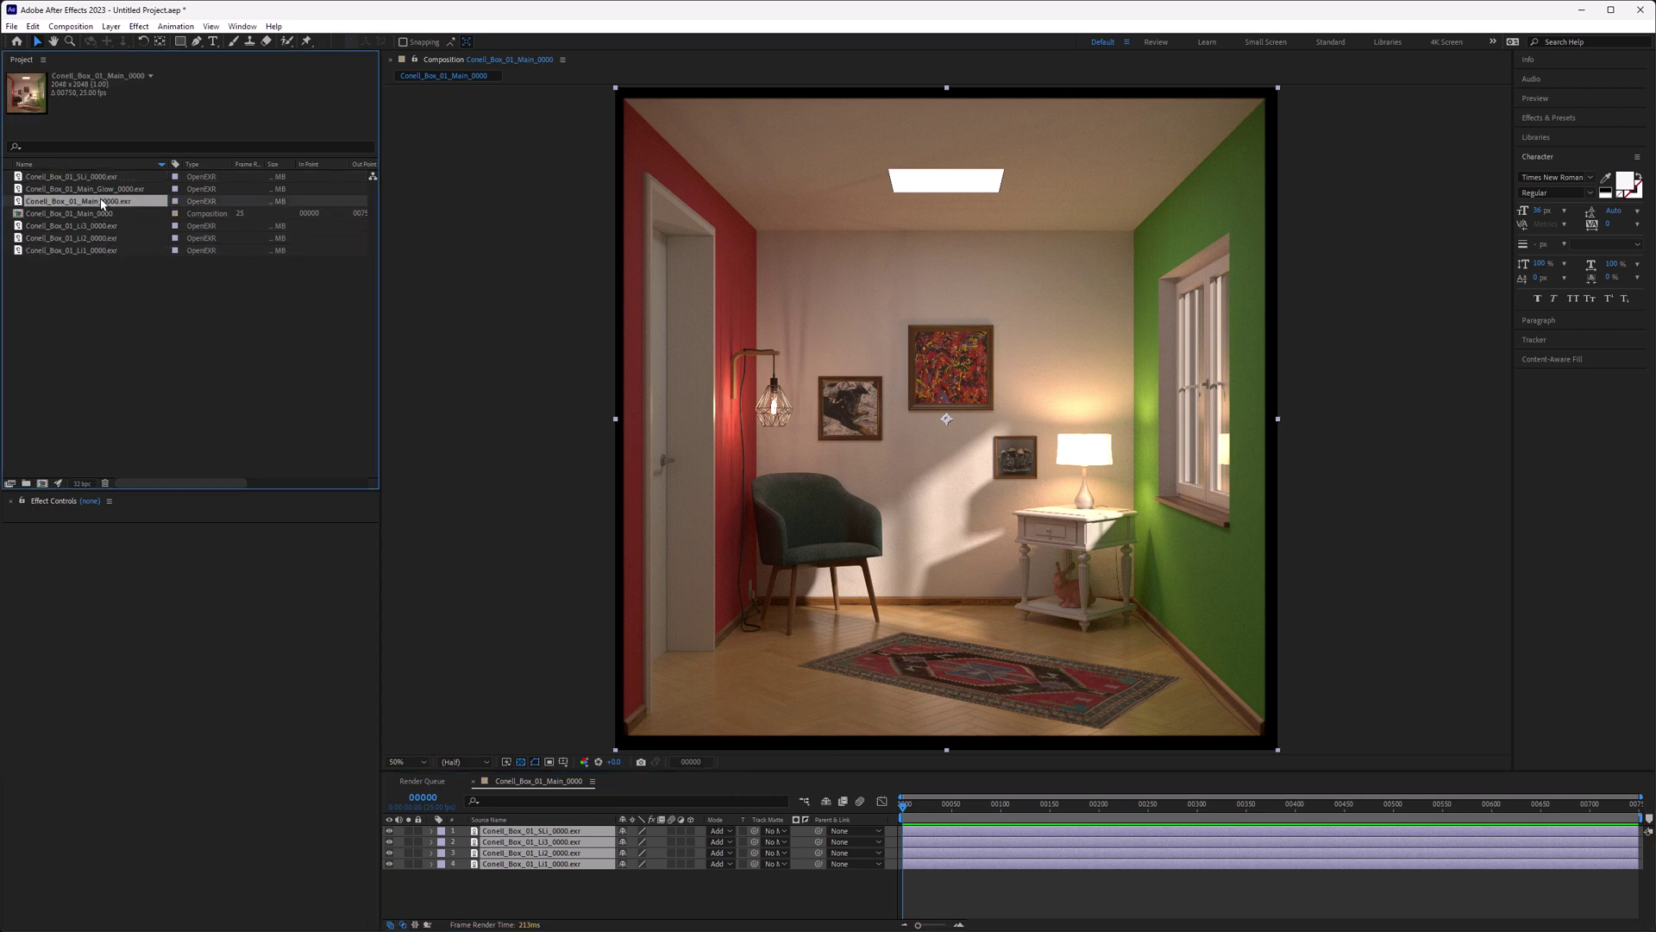
left_click_drag(100, 201, 590, 832)
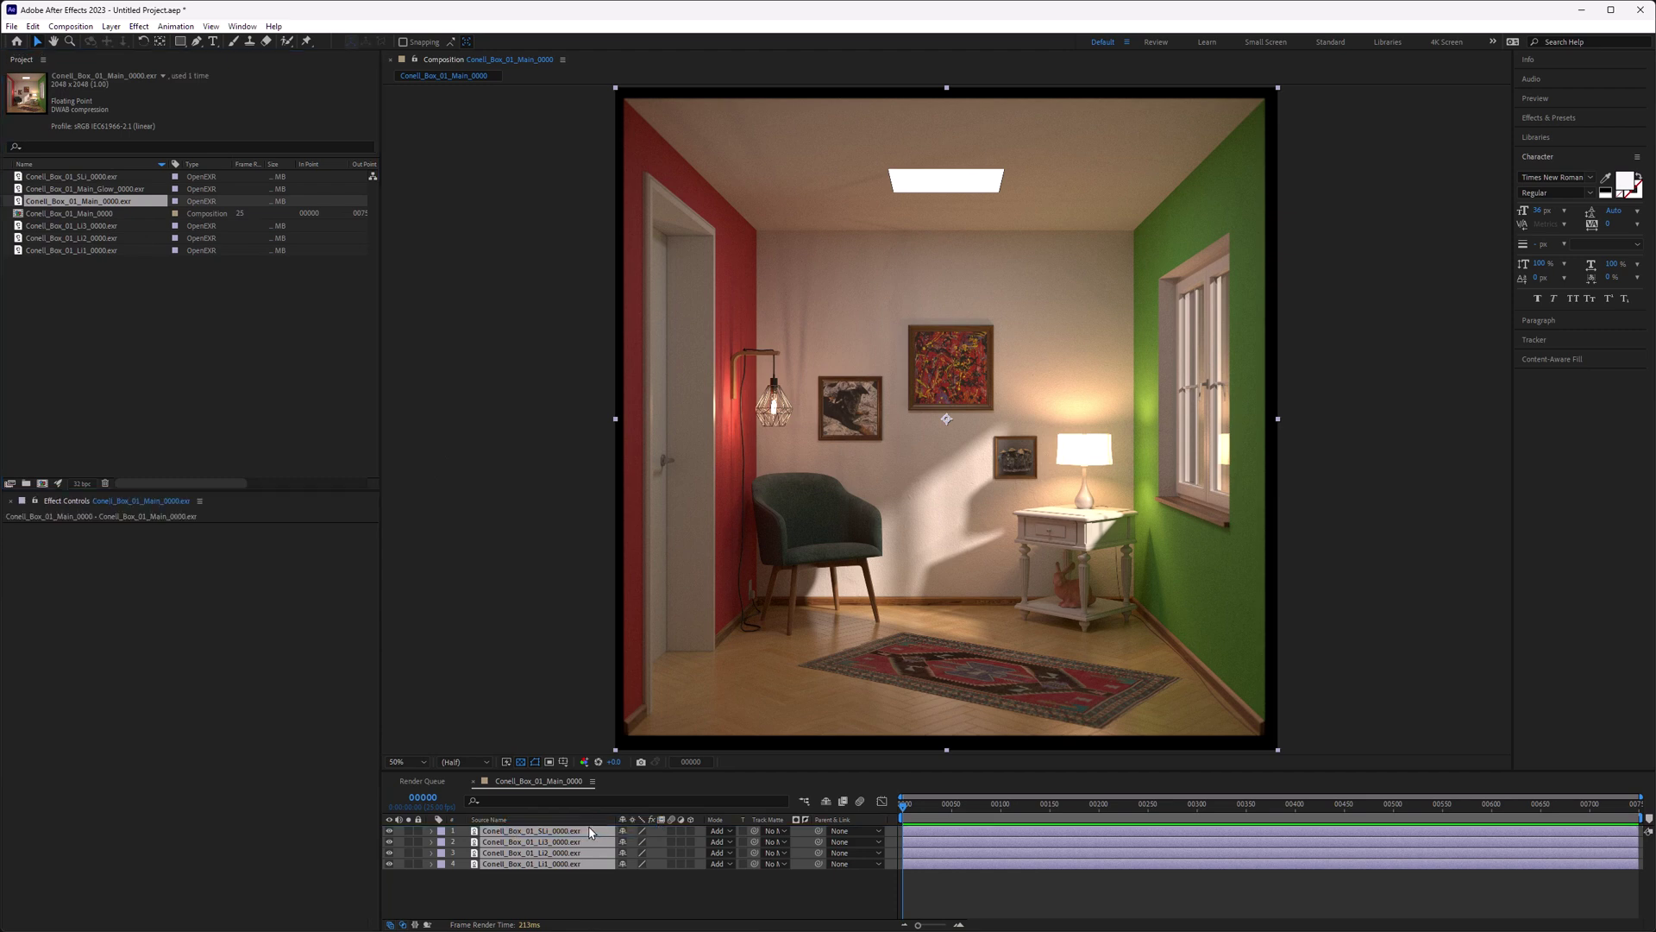
left_click(389, 830)
left_click(389, 830)
left_click(389, 831)
left_click(388, 830)
left_click(388, 831)
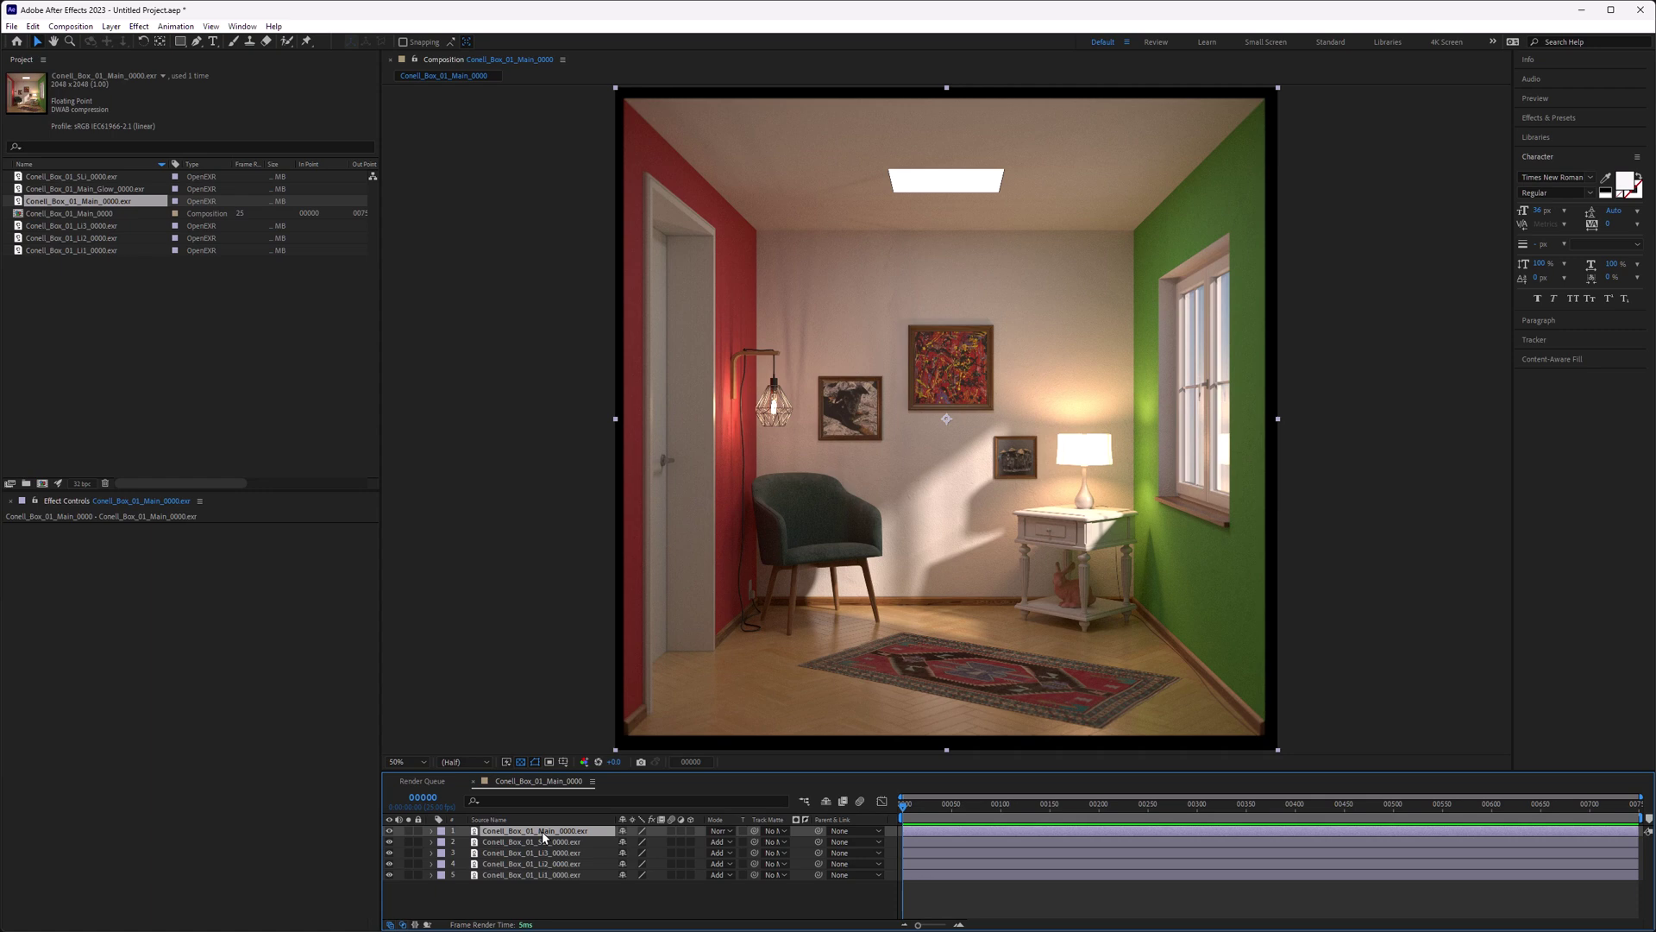
Step: Move Main below the light passes and set SLi, Li1, Li2 and Li3 to Subtract
left_click_drag(541, 831, 548, 887)
left_click(579, 834)
left_click(565, 865, "shift")
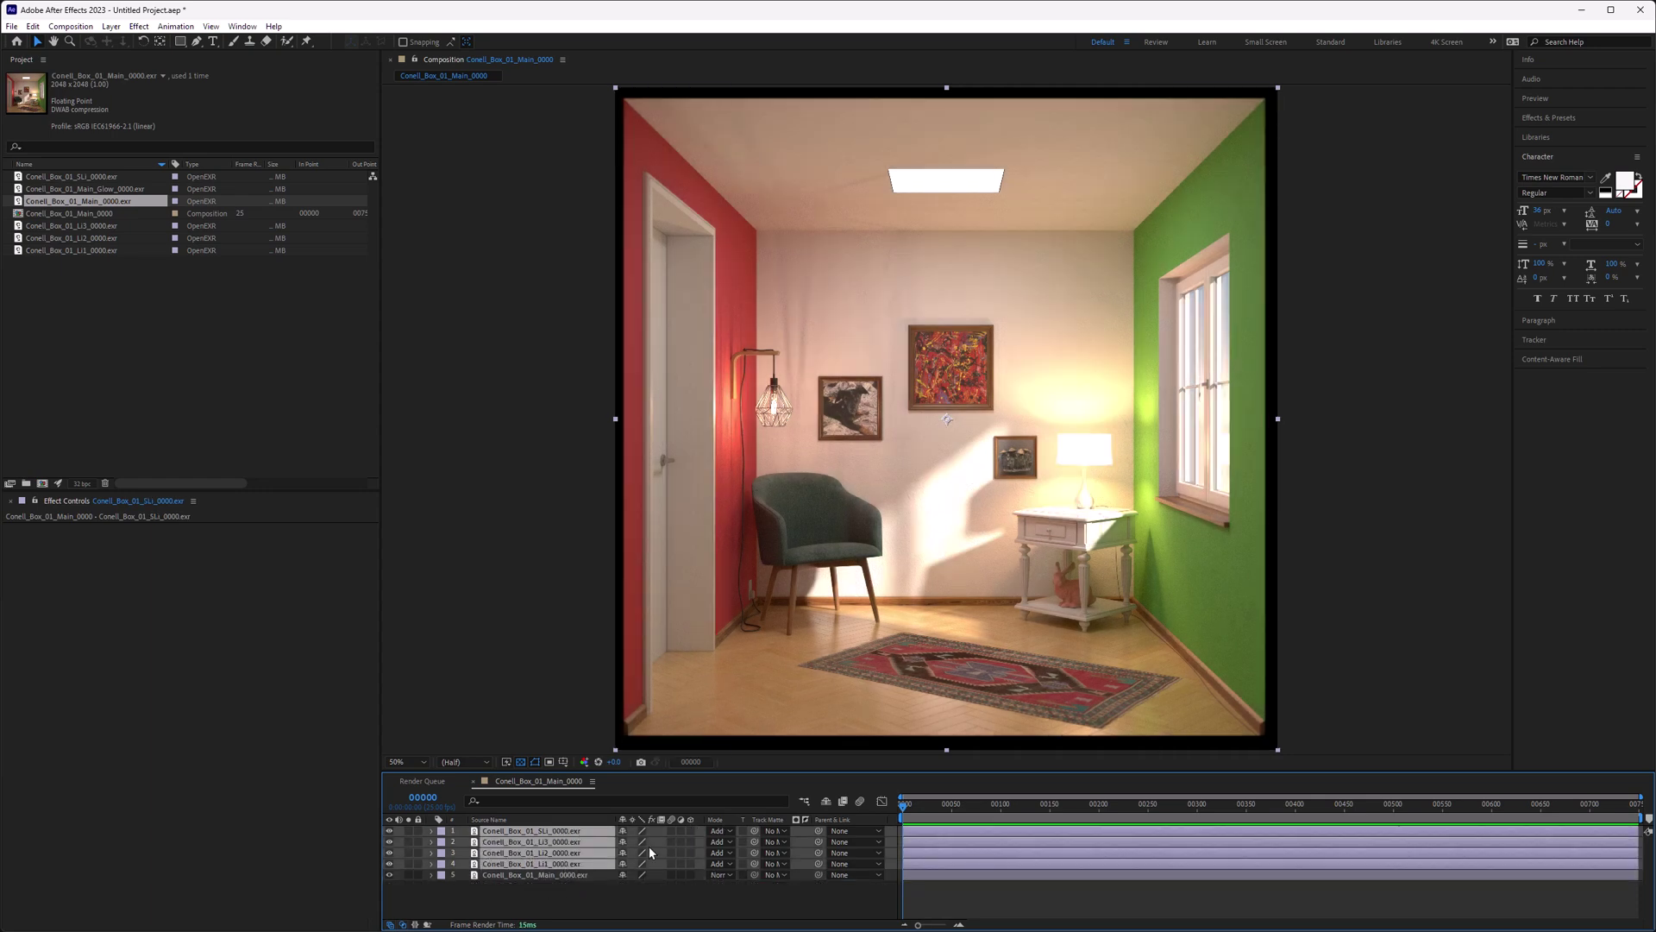
left_click(717, 831)
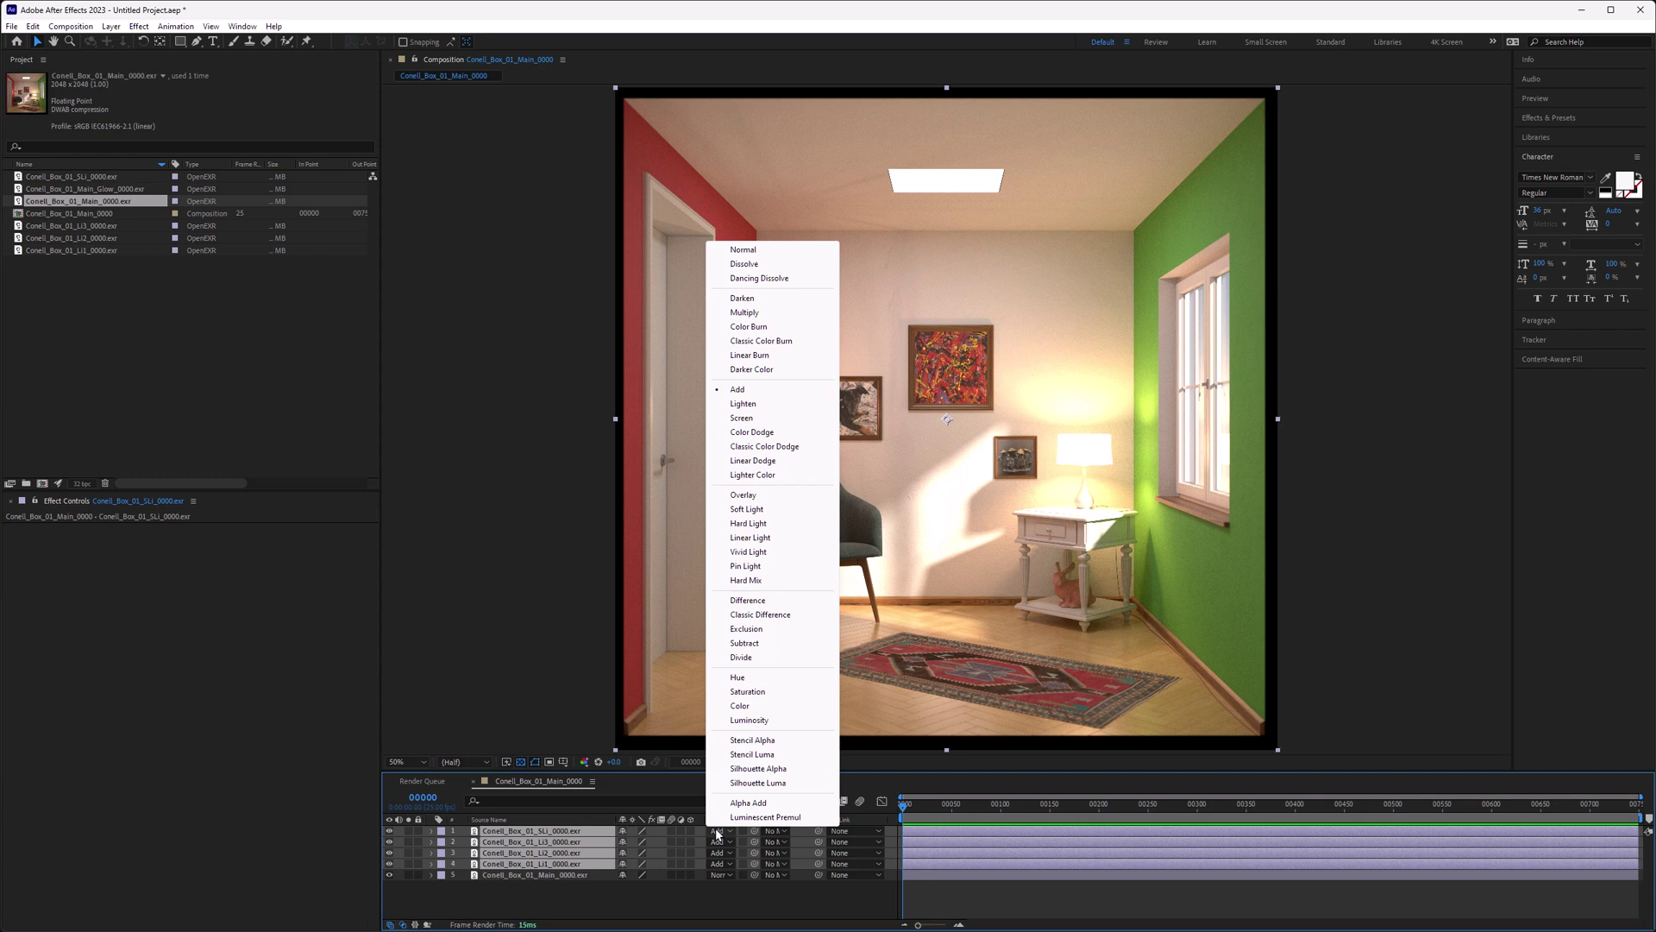
left_click(746, 643)
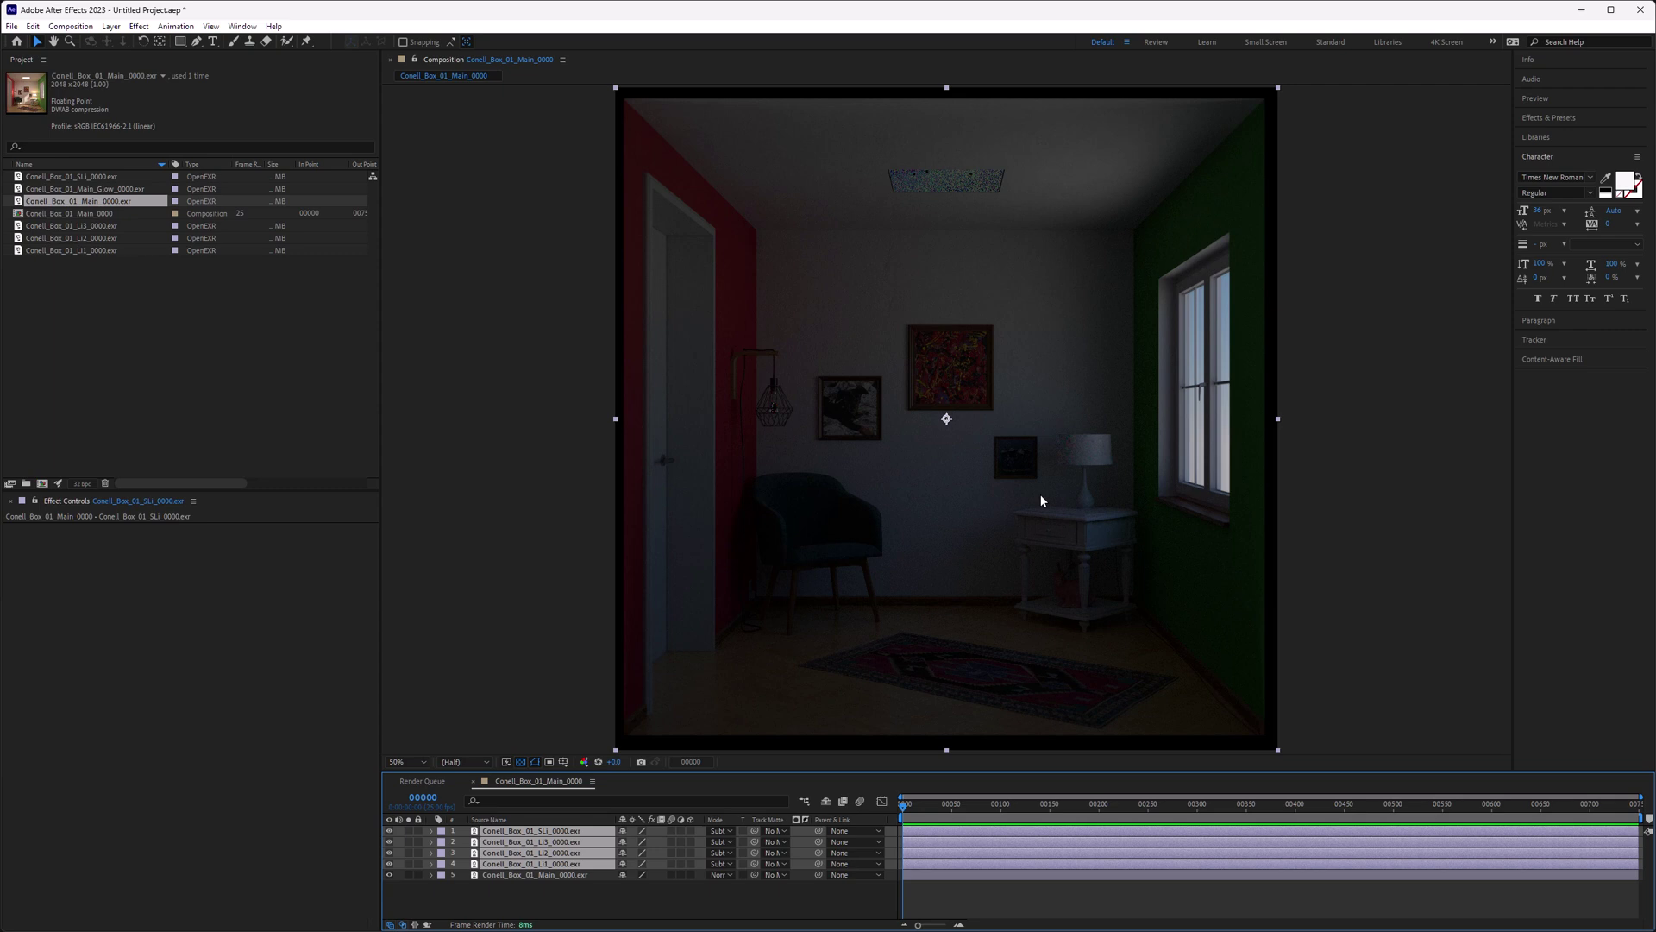
Step: Pre-compose all five layers into a pre-comp named 'Environment'
left_click(552, 874, "shift")
left_click(86, 26)
left_click(111, 26)
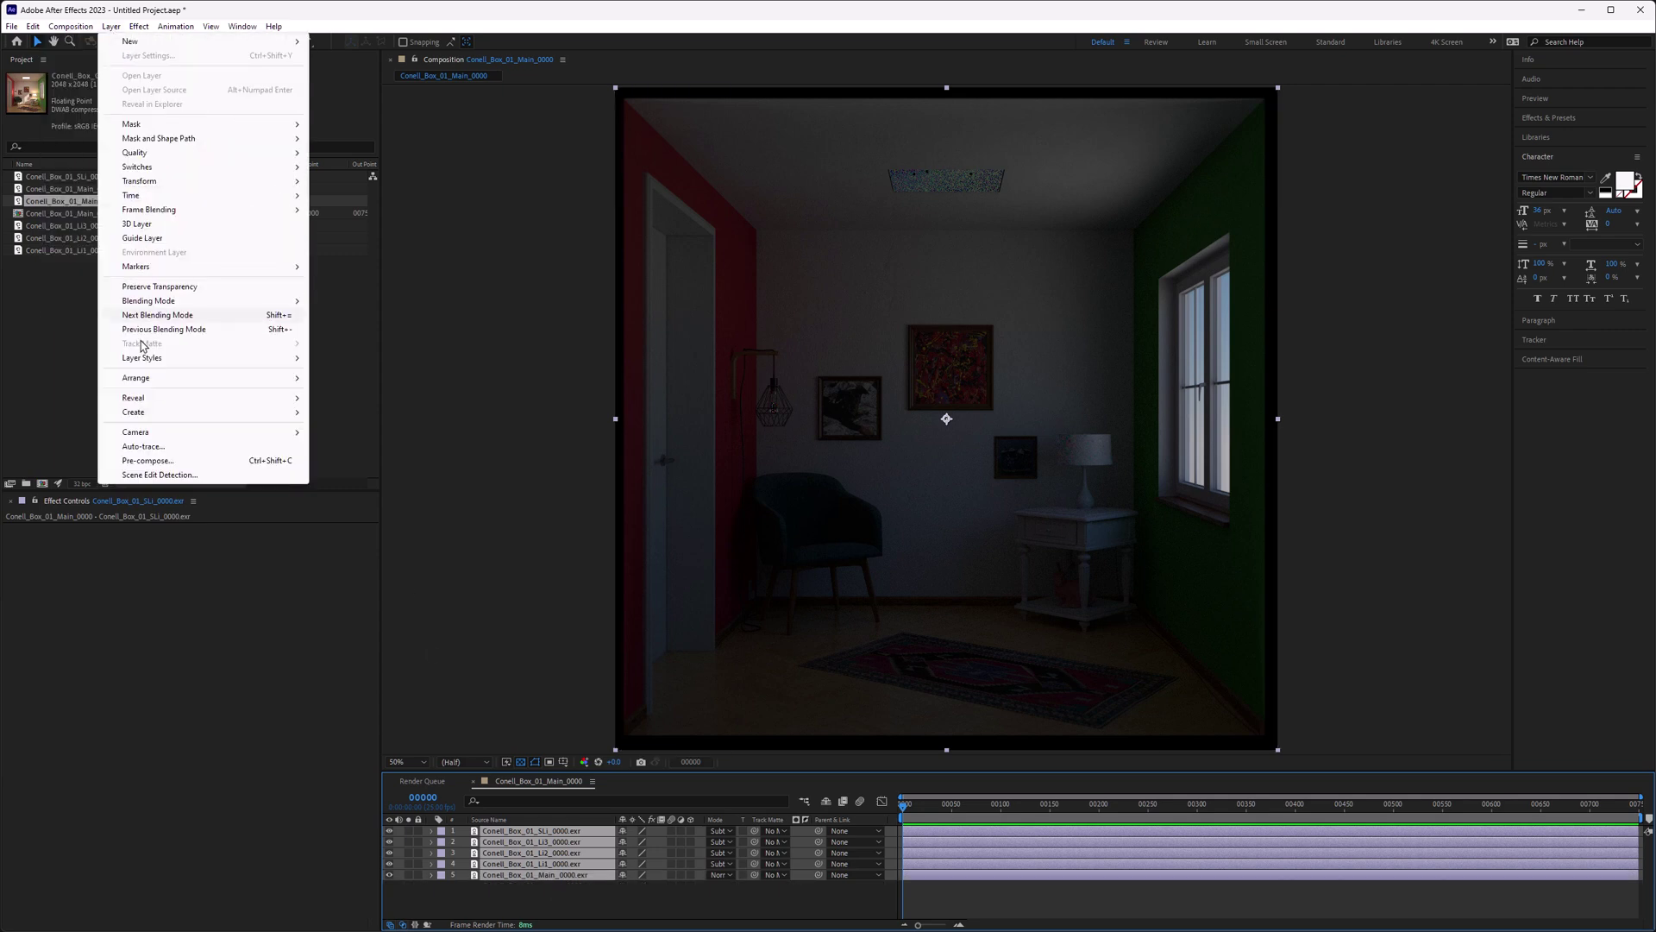
left_click(162, 461)
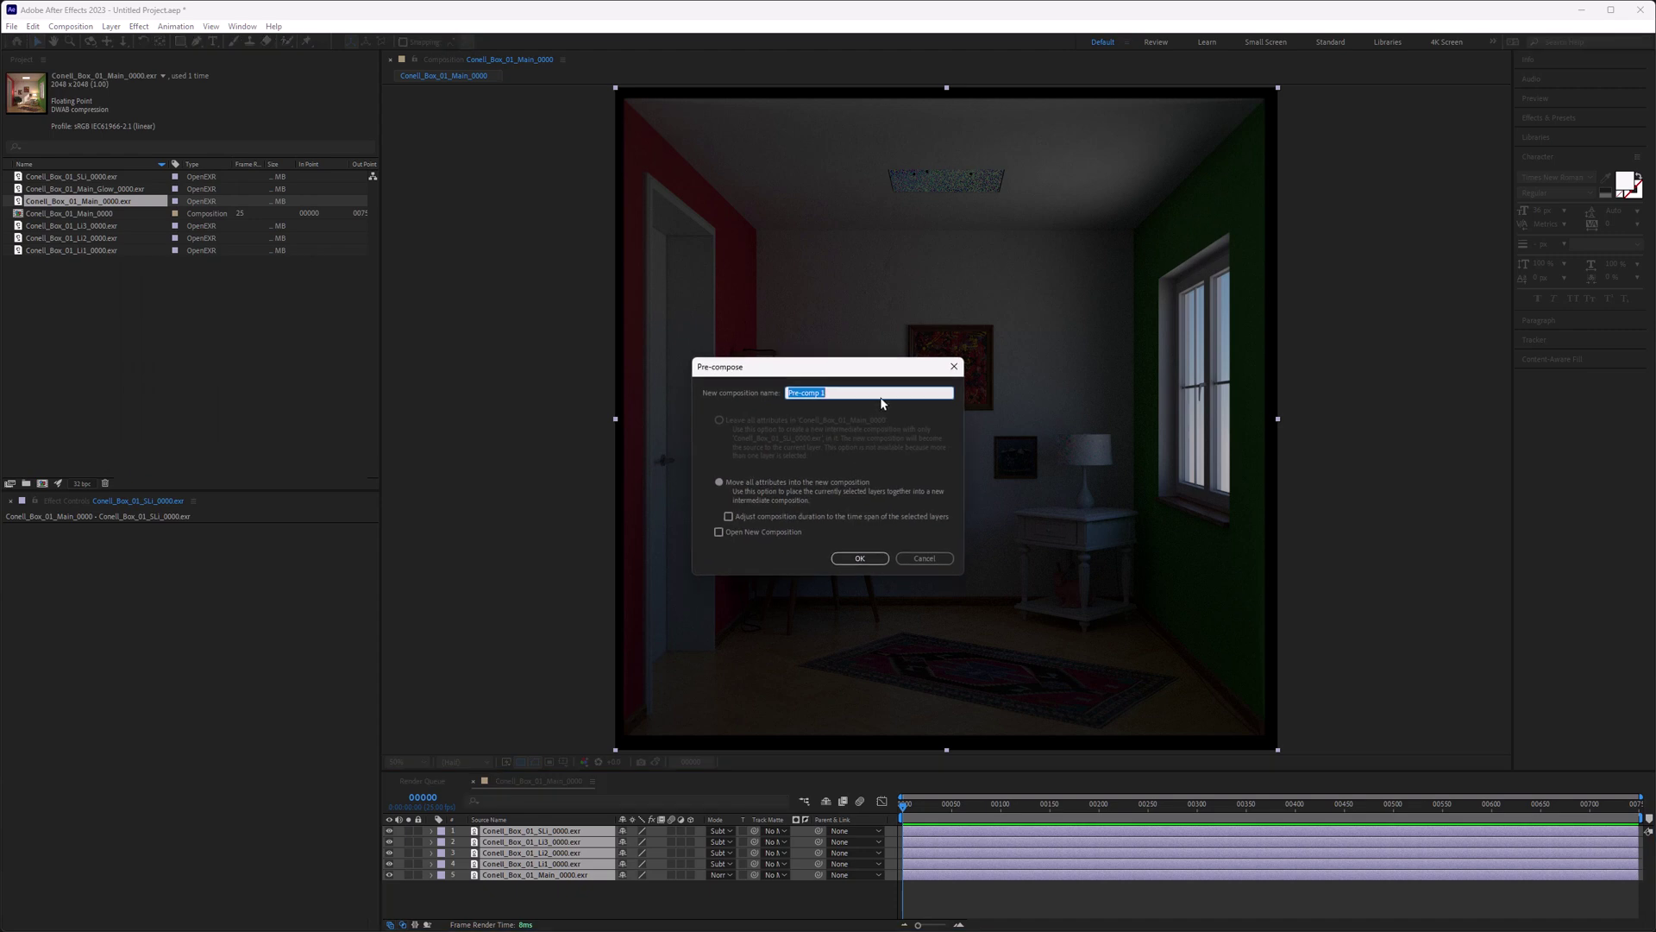
type("Environment")
key("Return")
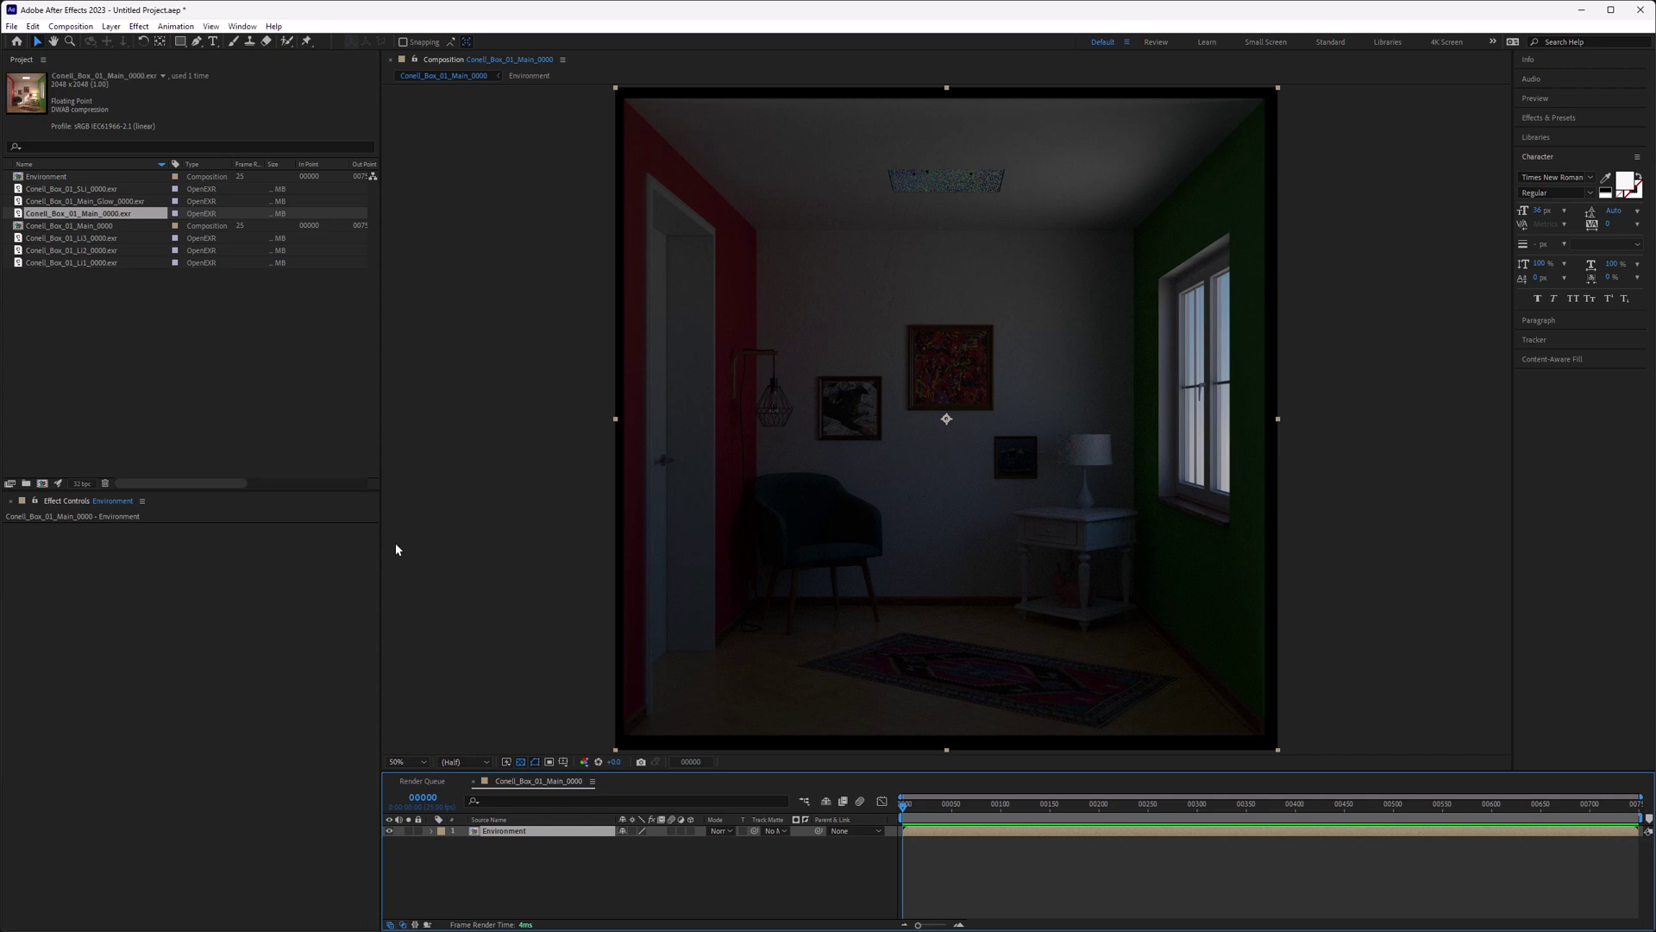
Step: Select the SLi, Li3 and Li2 EXR files in the Project panel
left_click(102, 191)
left_click(97, 238, "ctrl")
left_click(95, 250, "ctrl")
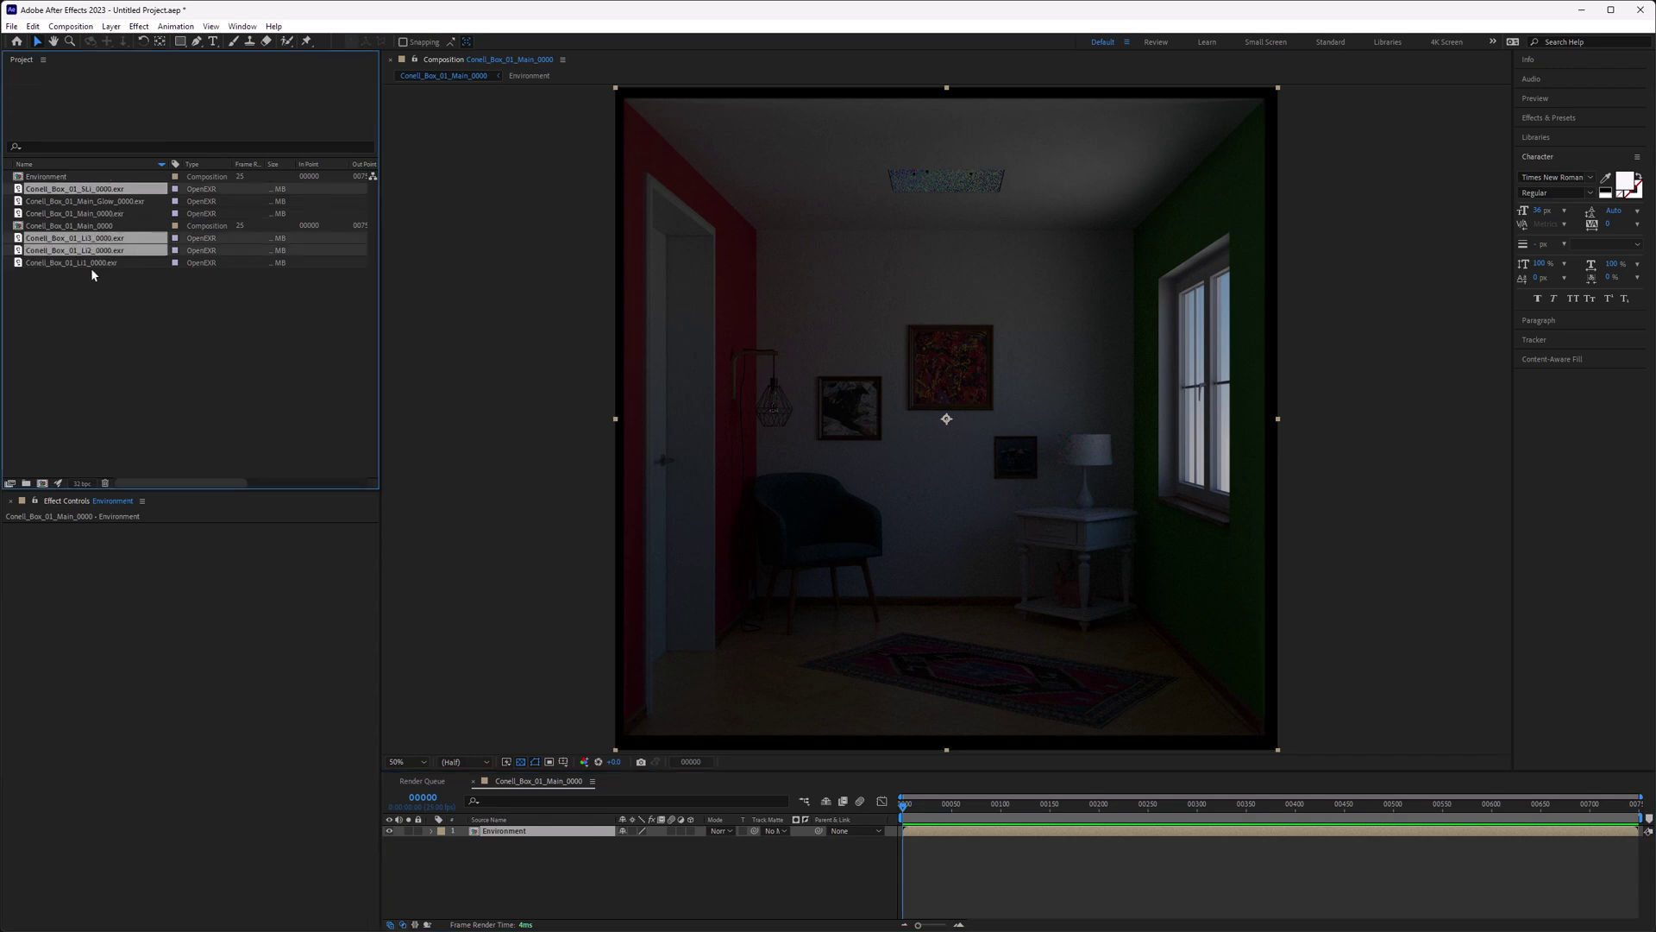
Step: Place the four light-pass EXRs above Environment and set their blend mode to Add
left_click(95, 262, "ctrl")
left_click(112, 225, "ctrl")
left_click_drag(113, 225, 539, 832)
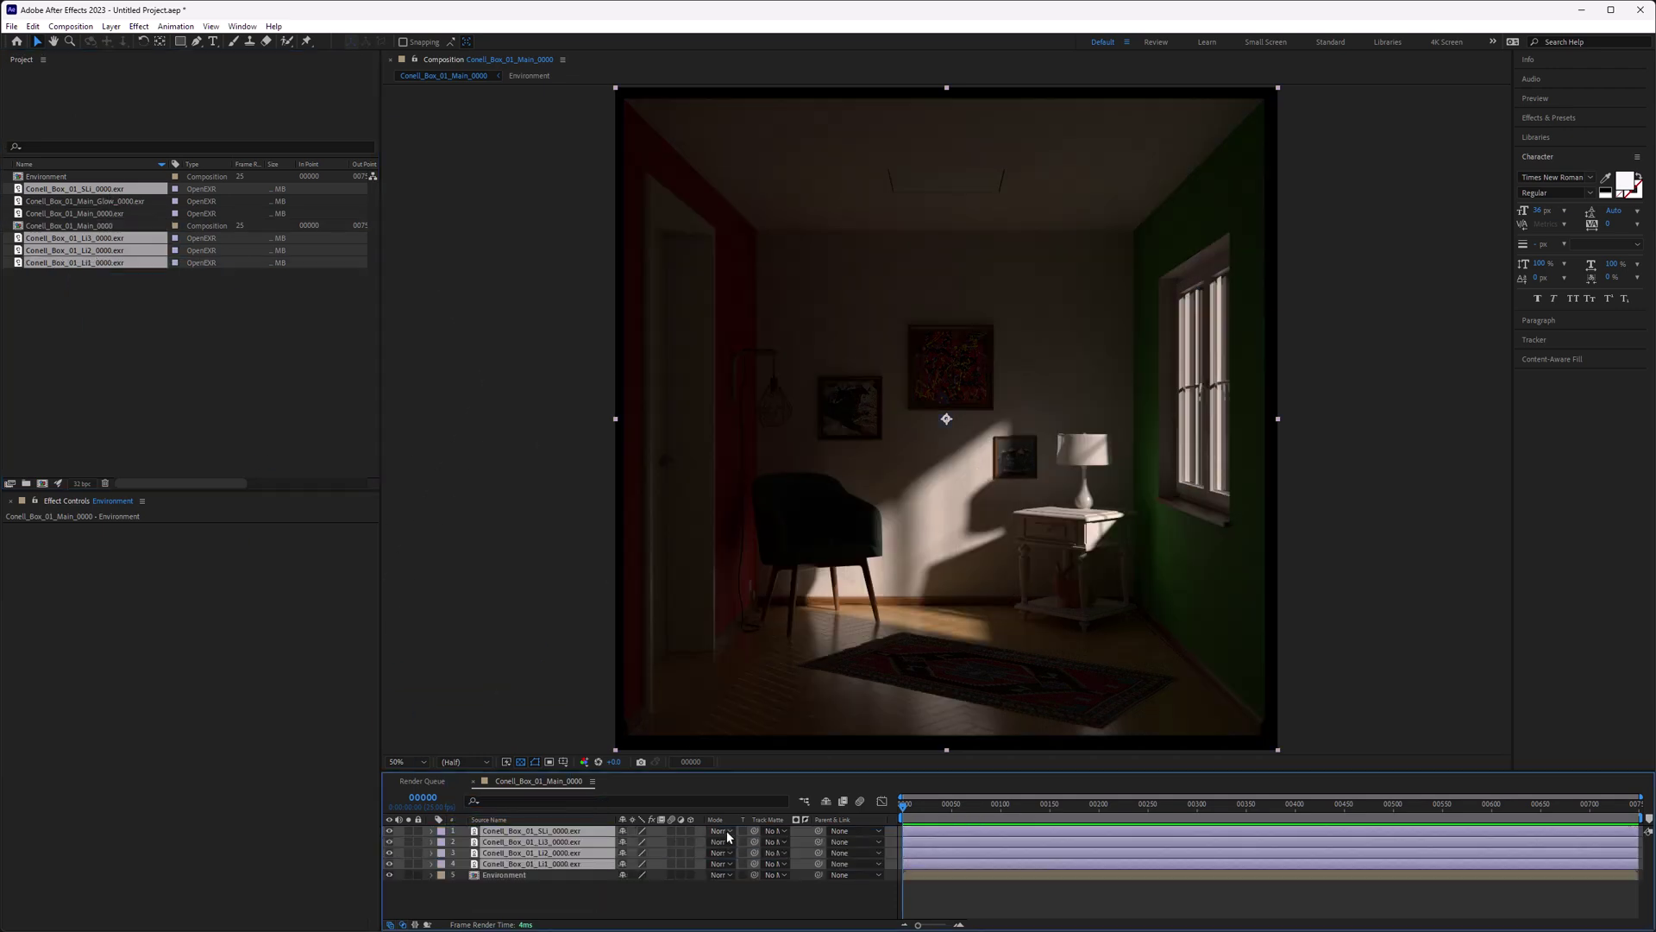
left_click(726, 835)
left_click(745, 396)
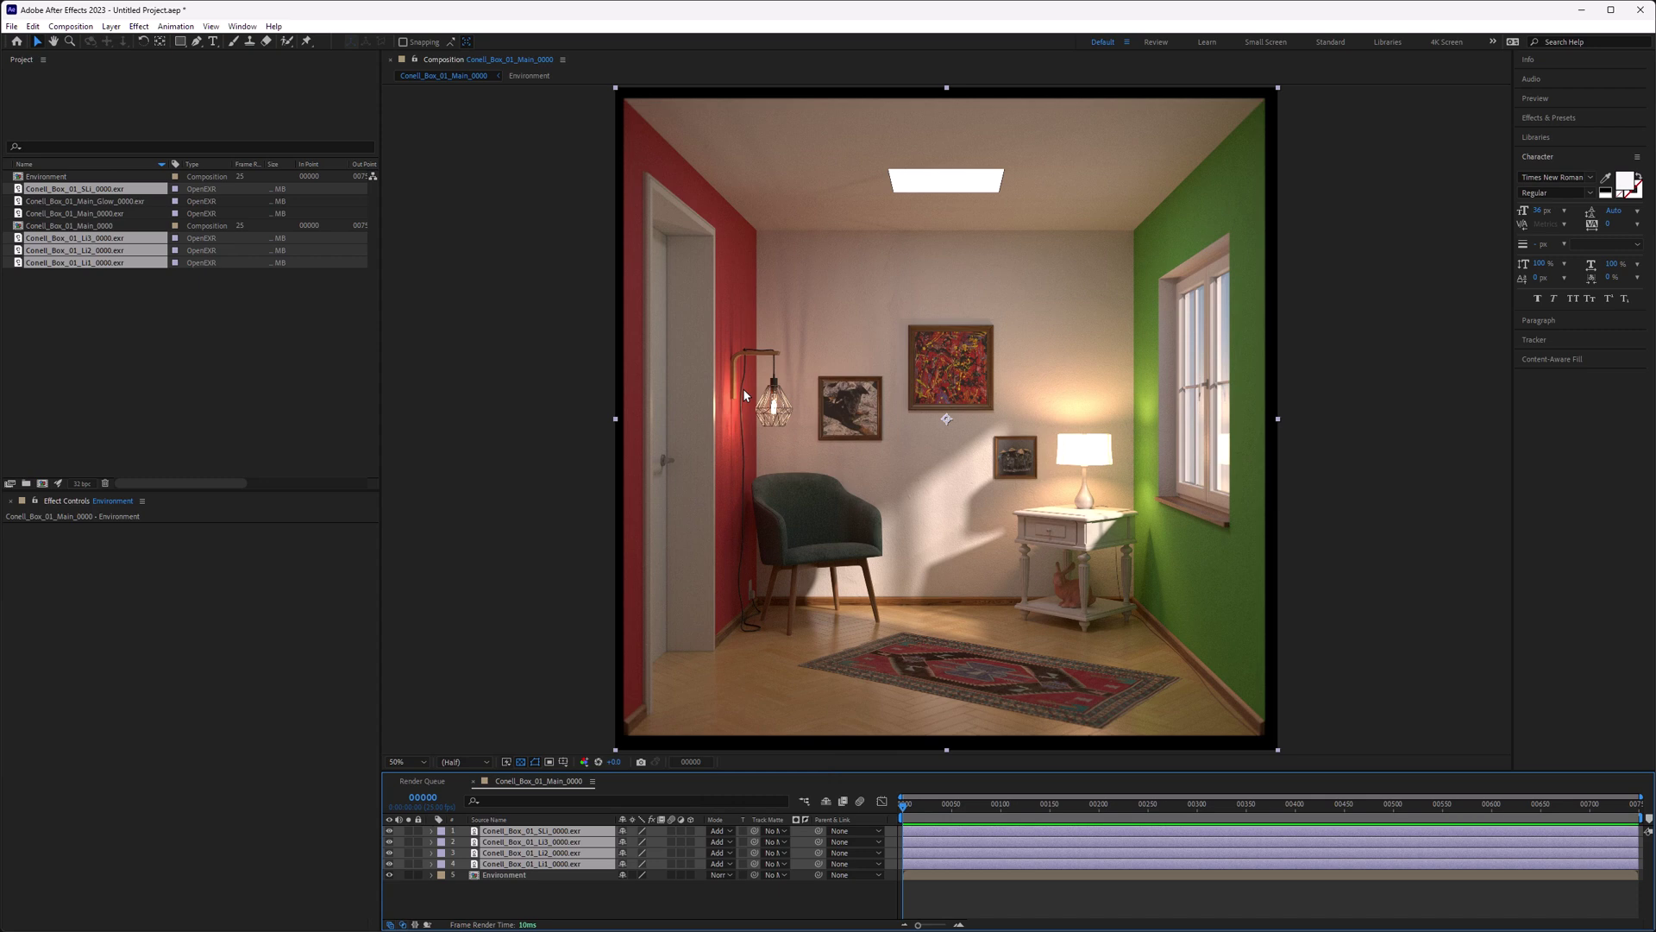
Step: Toggle the Li1 light on and off to compare, then lower its Opacity to 56%
left_click(412, 865)
left_click(390, 862)
left_click(390, 862)
left_click(389, 863)
left_click(390, 862)
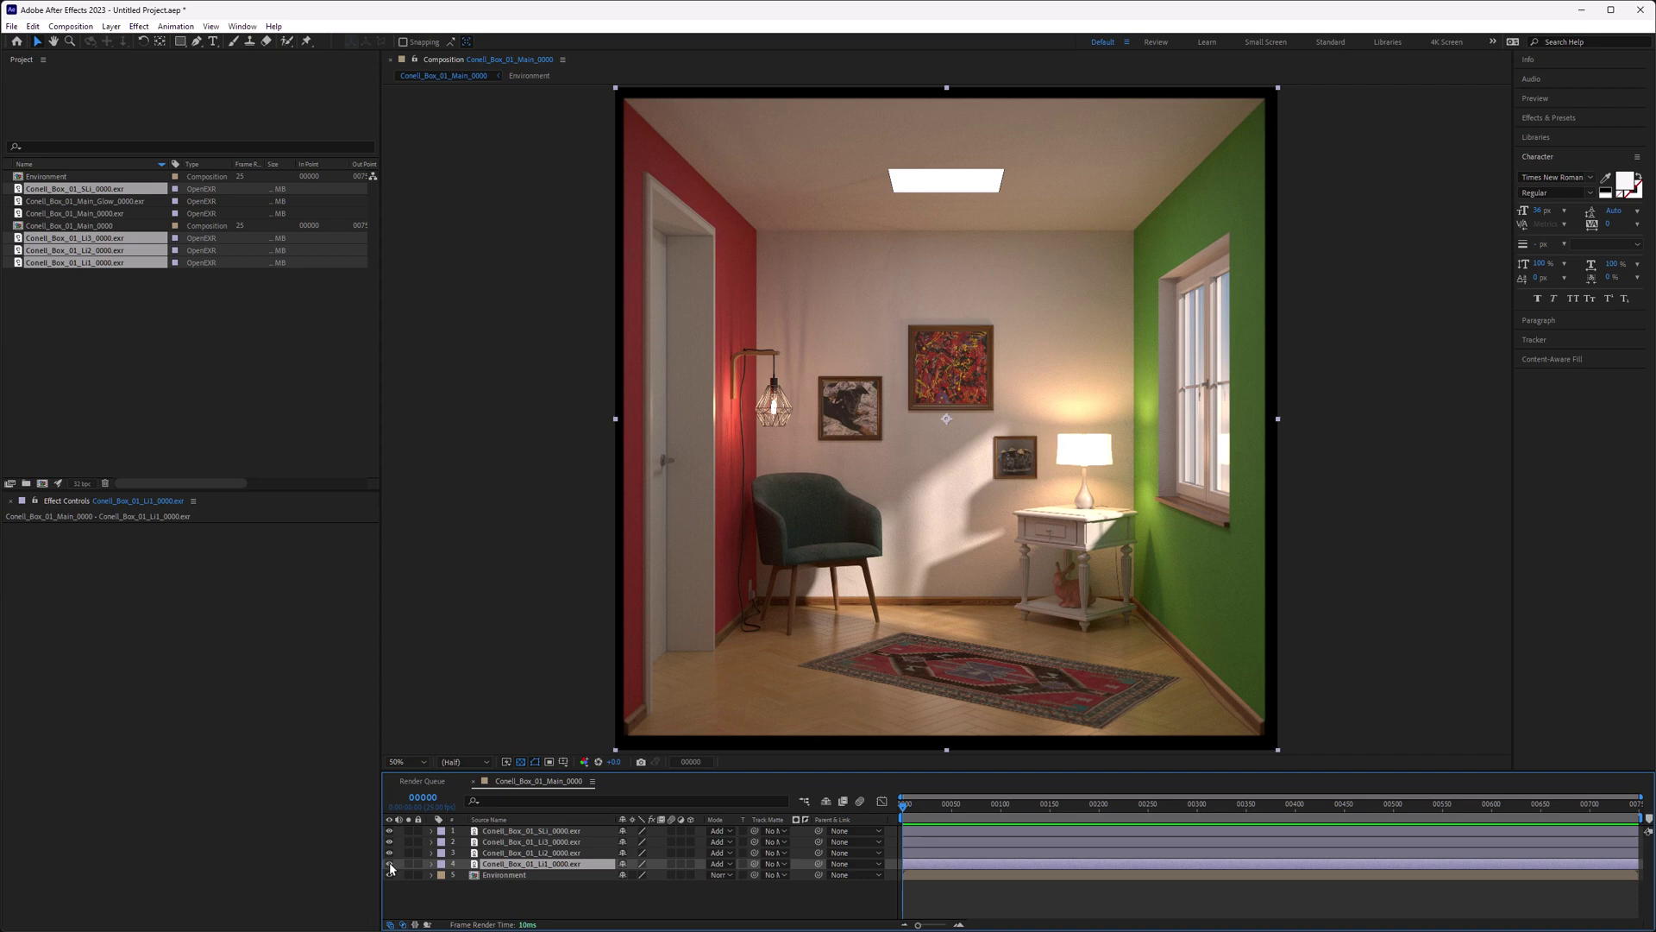
key("t")
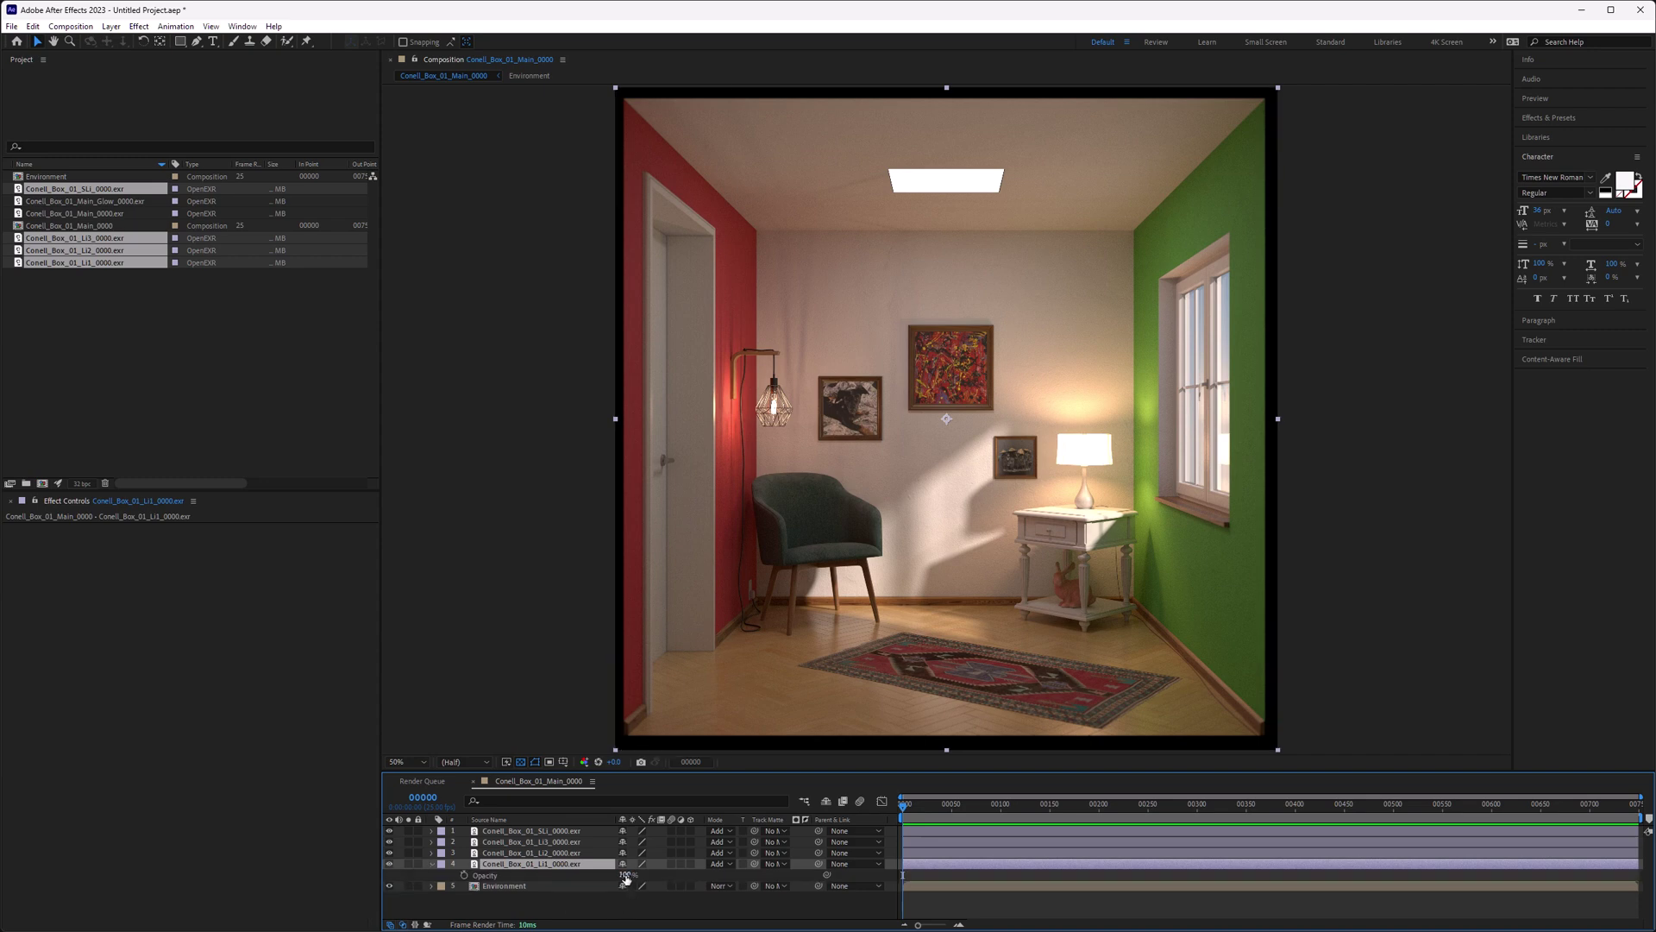
left_click_drag(627, 875, 578, 878)
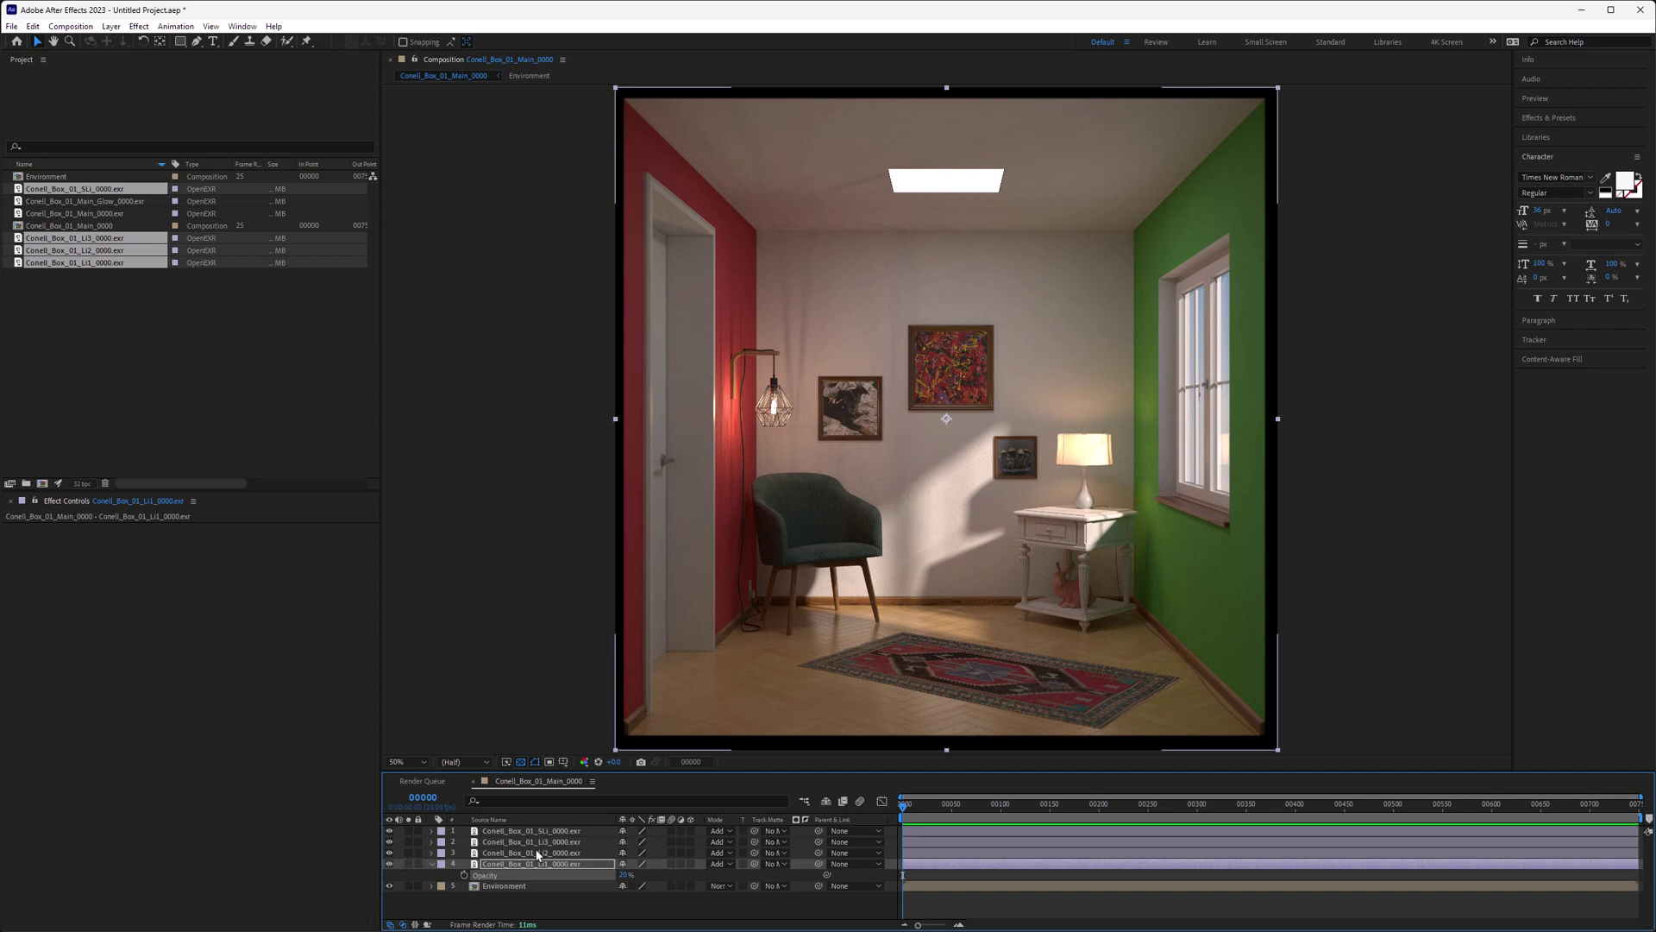
Step: Hide the Li1 lamp pass and apply an Exposure effect to the SLi sunlight layer
left_click(390, 865)
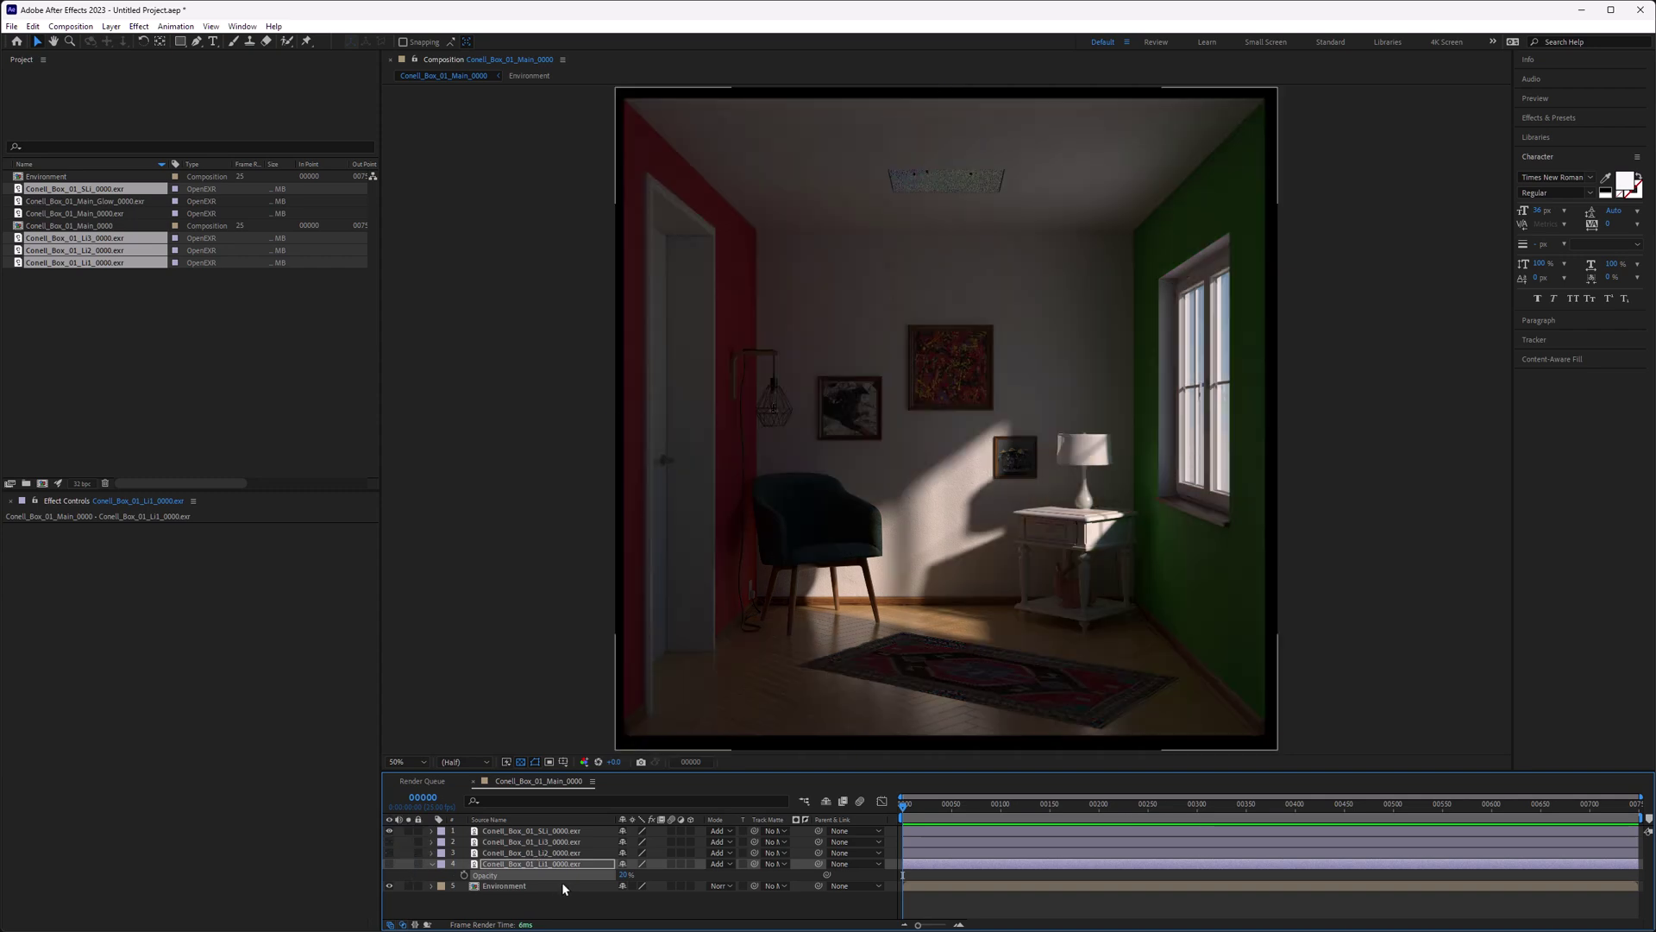
left_click(559, 831)
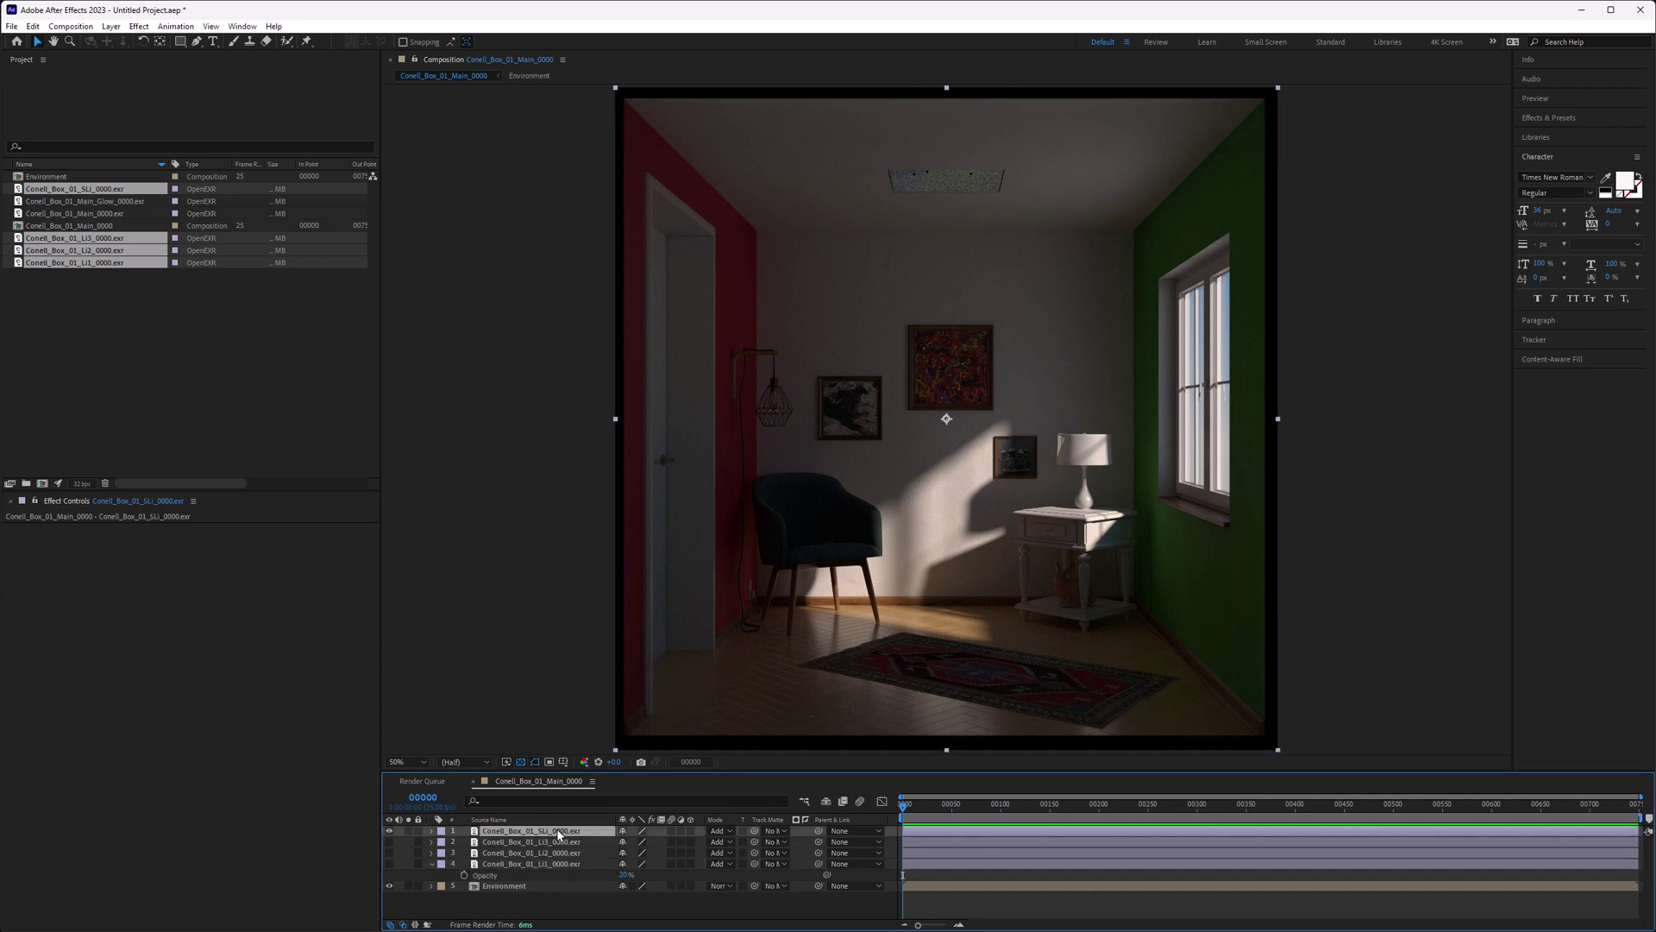
key("ctrl+space")
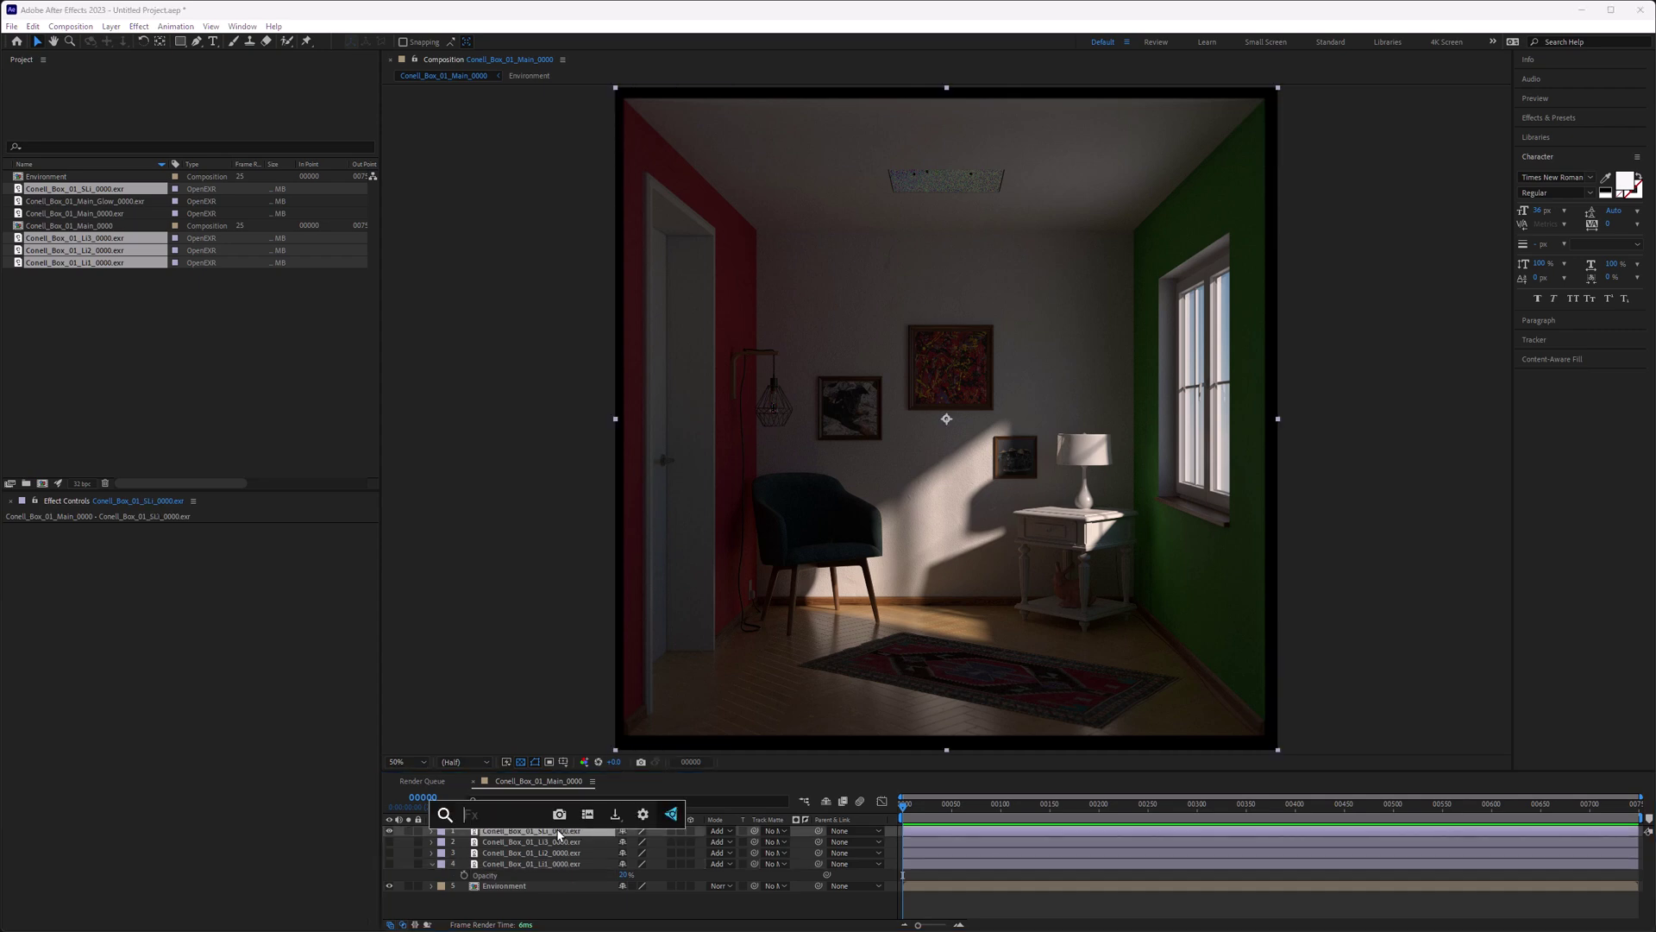
type("expo")
key("Return")
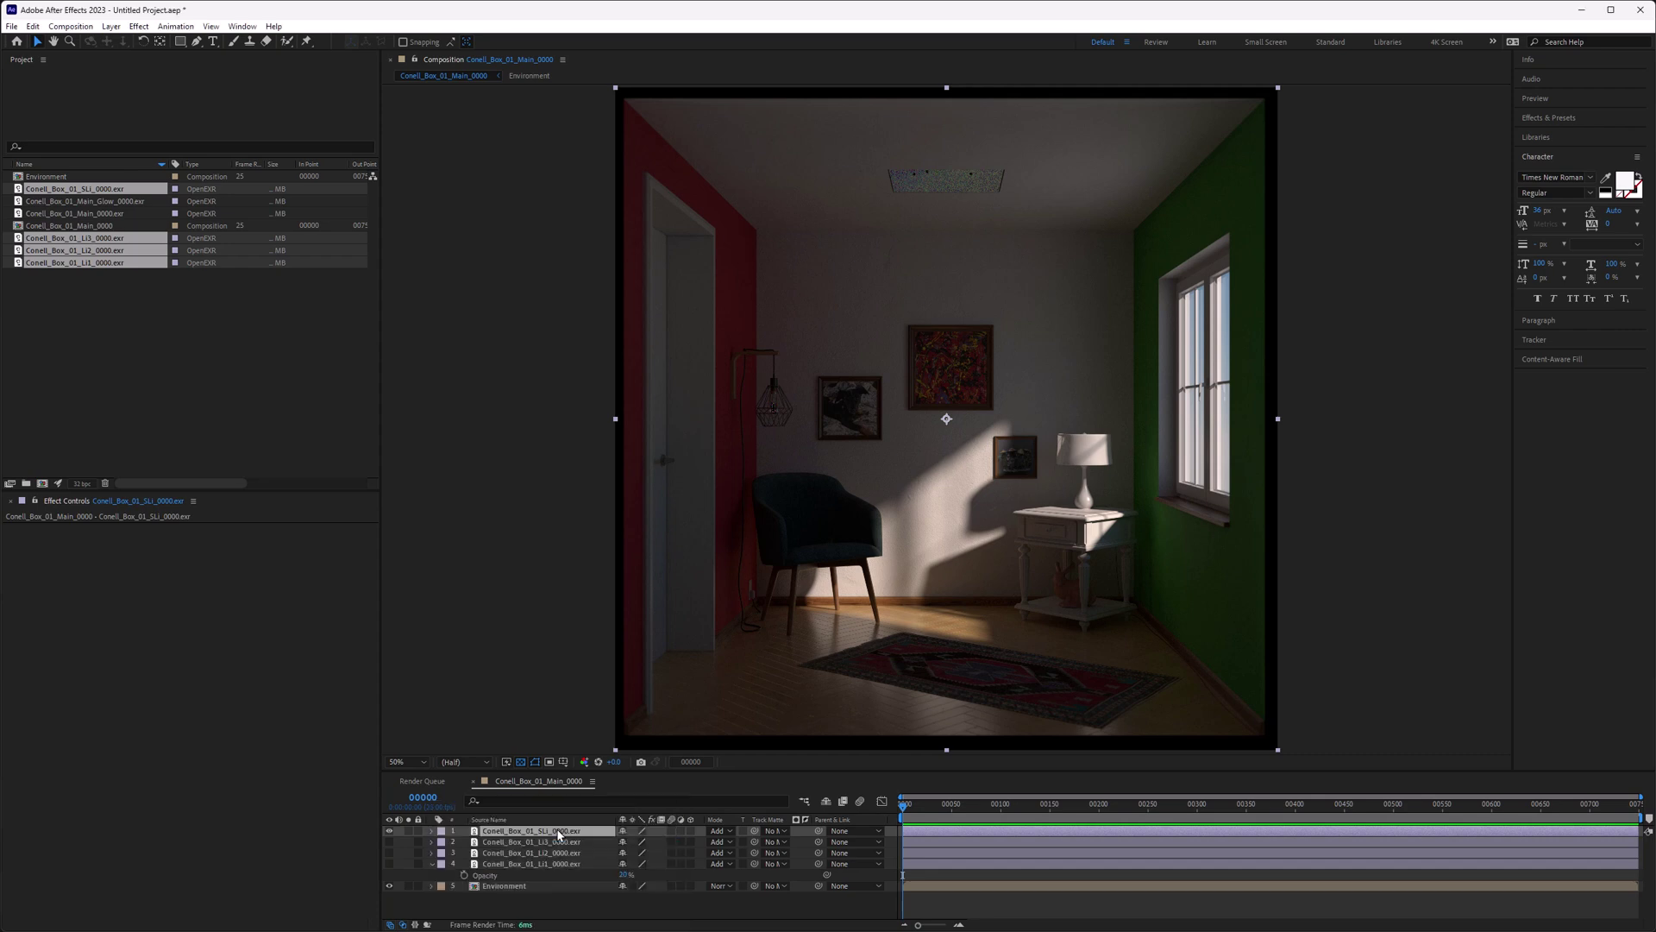
Step: Try Exposure values of 2 and then 5, then delete the effect
left_click(210, 561)
type("2")
key("Return")
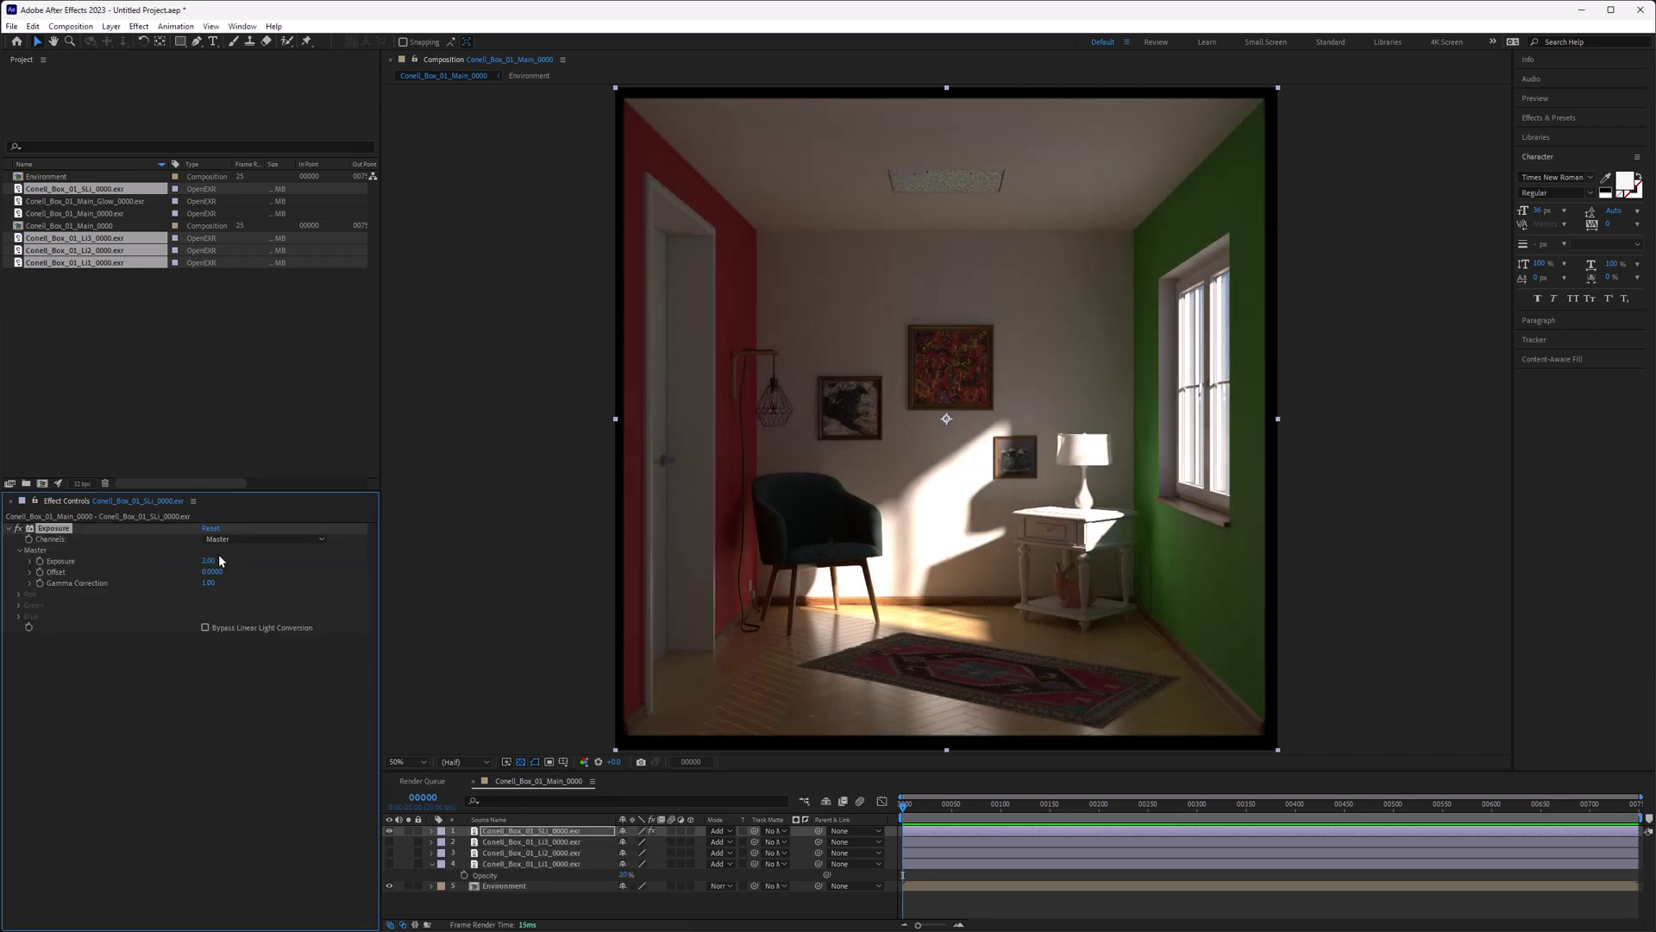
left_click(210, 560)
type("5")
key("Return")
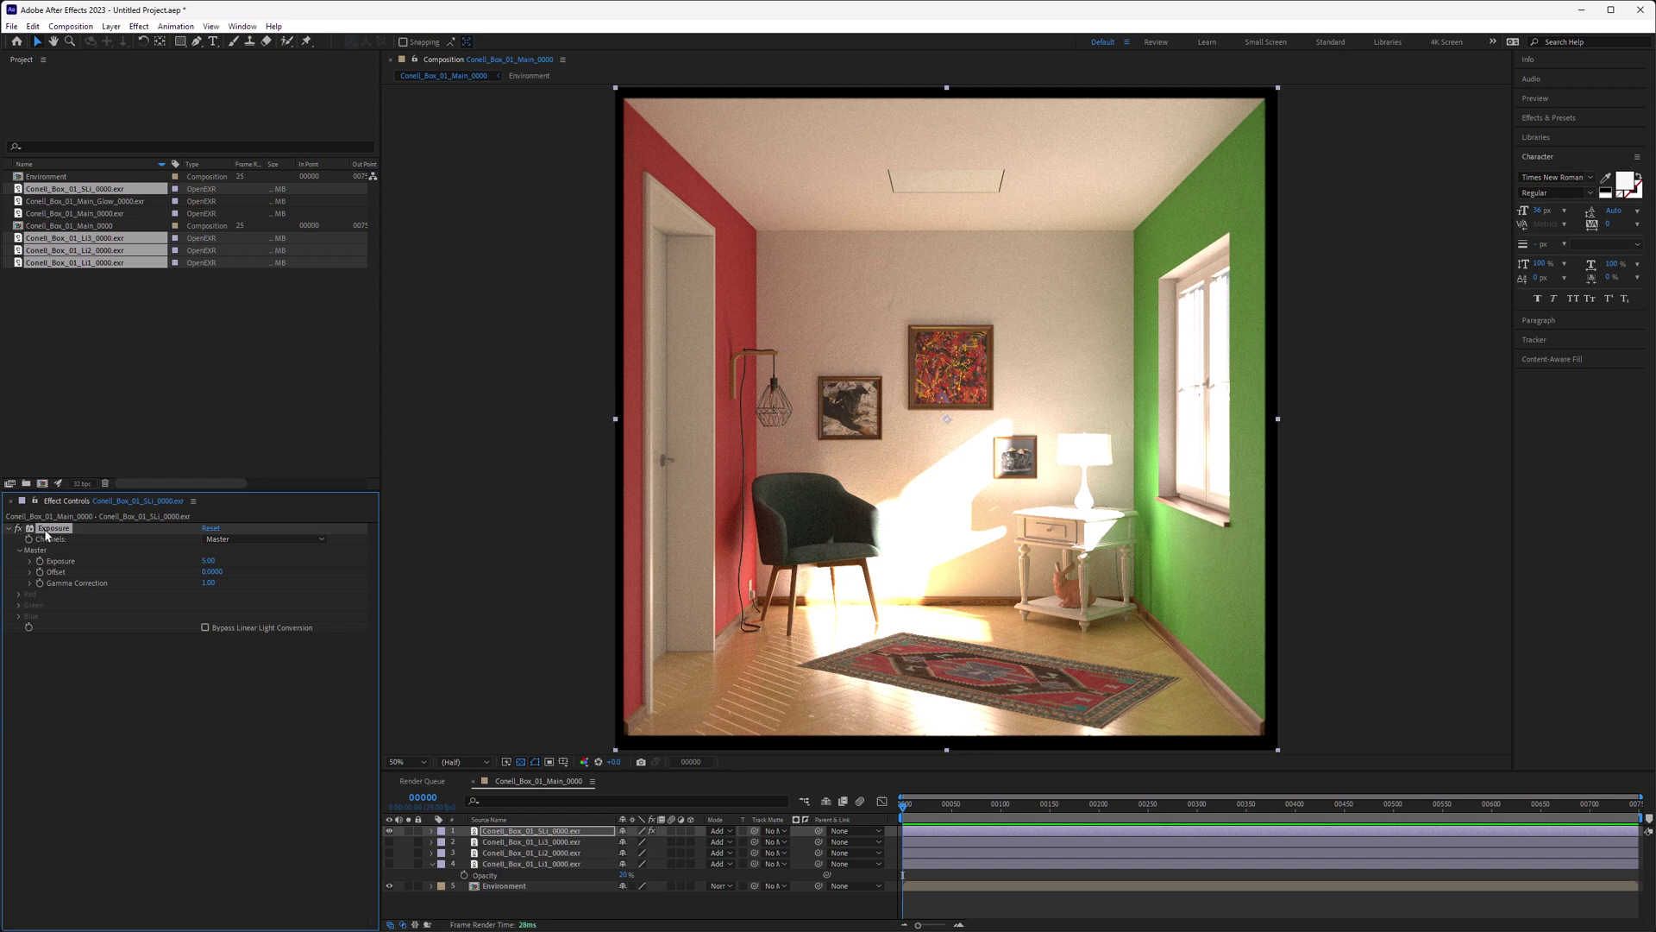
key("Delete")
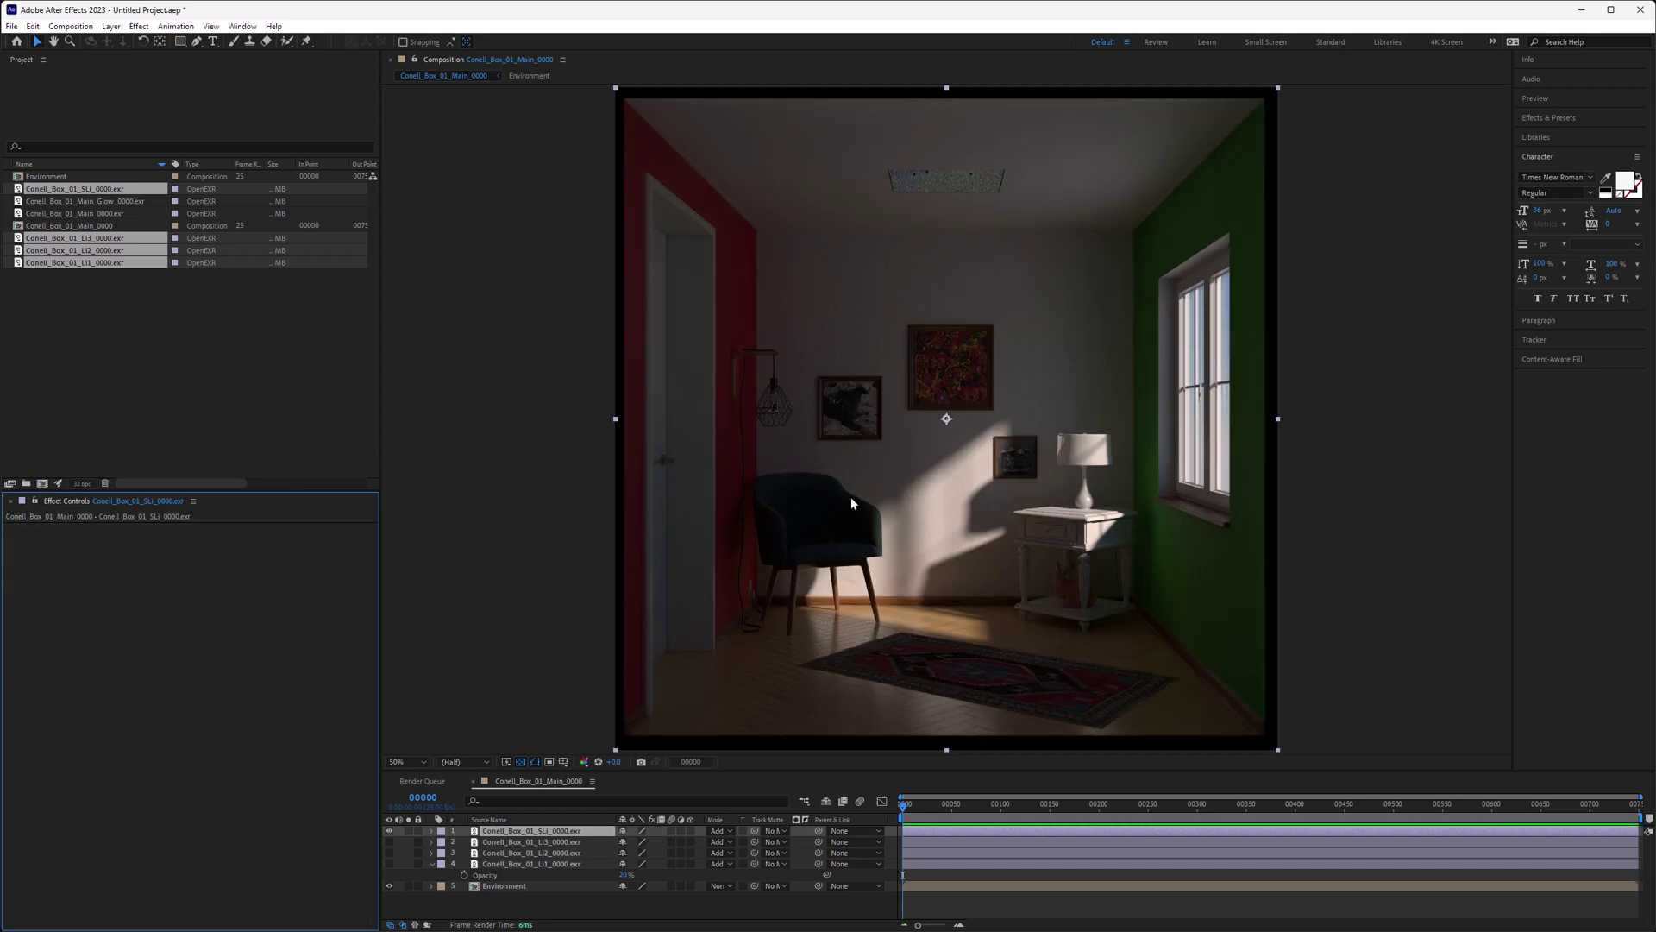
Step: Turn Li3 and Li2 back on, dim the SLi sunlight opacity, and balance the Li2 and Li1 intensities
left_click(389, 841)
key("t")
mouse_move(629, 842)
left_mouse_down()
mouse_move(614, 842)
mouse_move(604, 875)
mouse_move(623, 901)
mouse_move(609, 902)
mouse_move(620, 842)
left_mouse_up()
left_click(389, 863)
left_click(531, 864)
key("t")
left_click(389, 885)
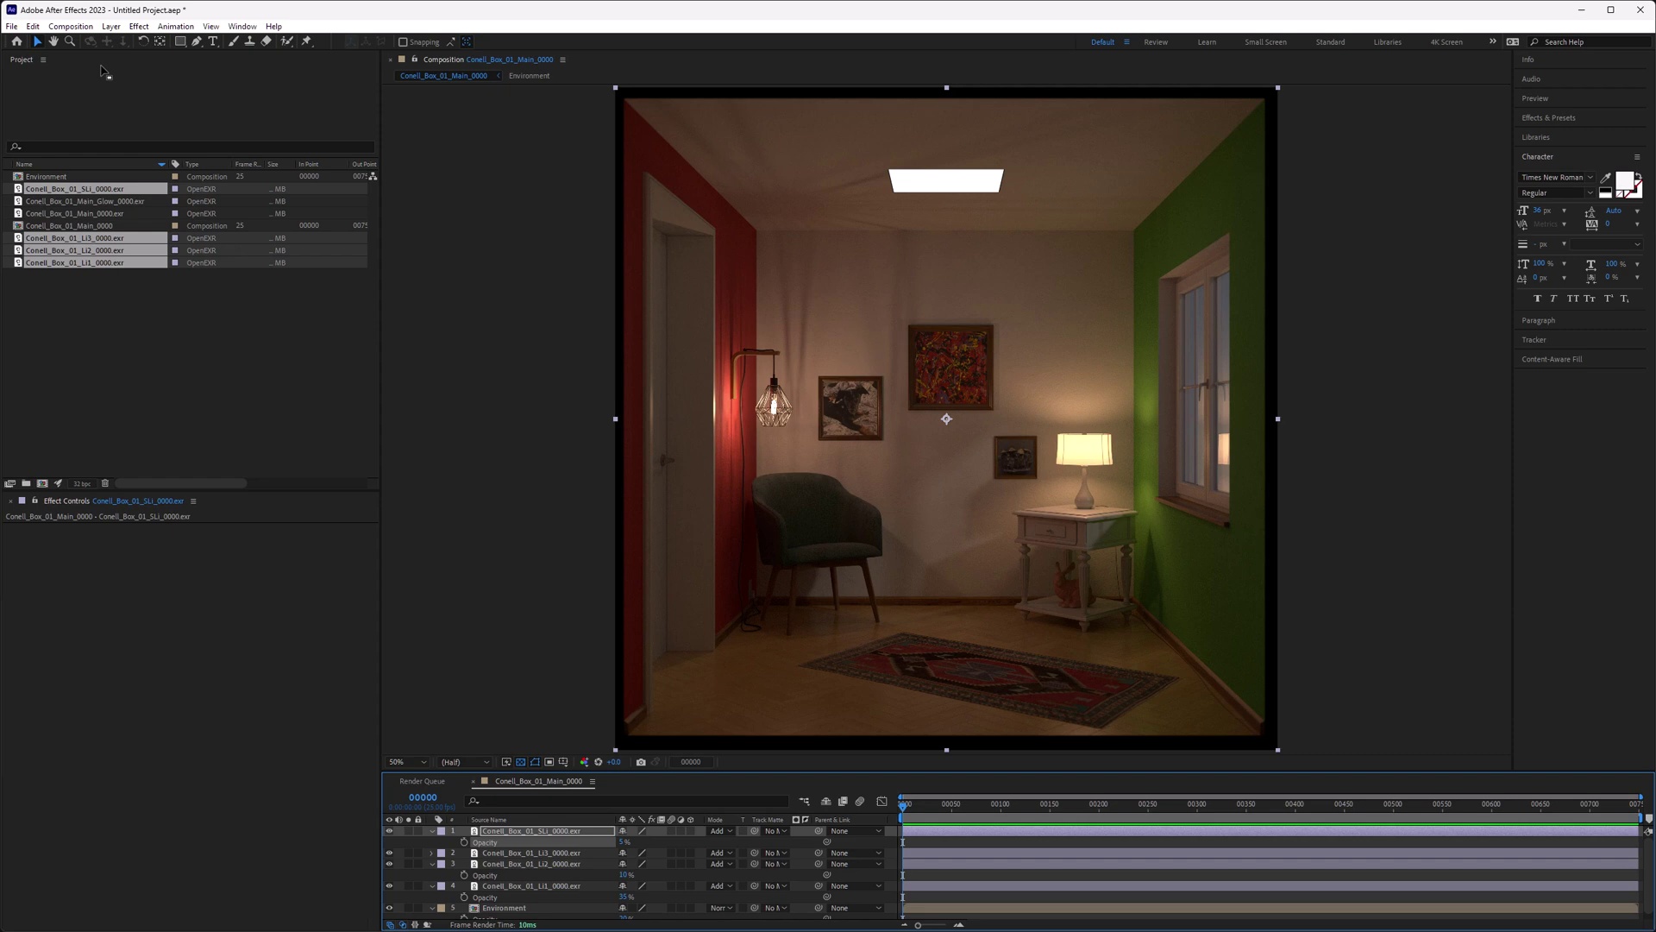
Step: Add a new adjustment layer on top and apply Optical Glow to it
left_click(107, 31)
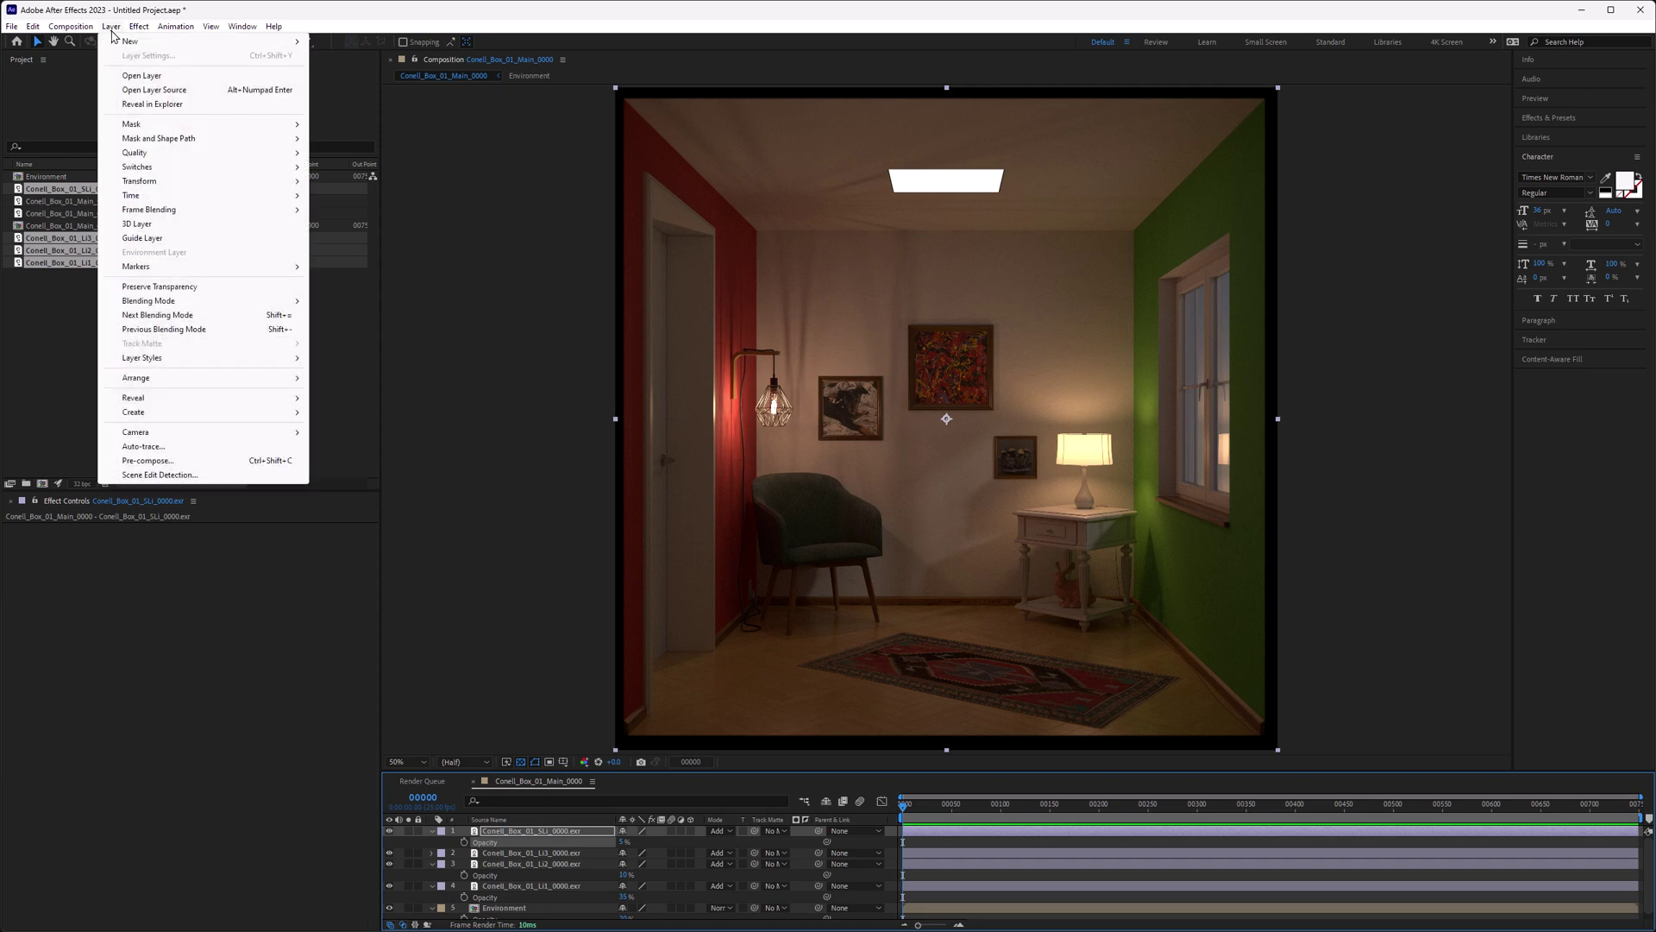
mouse_move(131, 45)
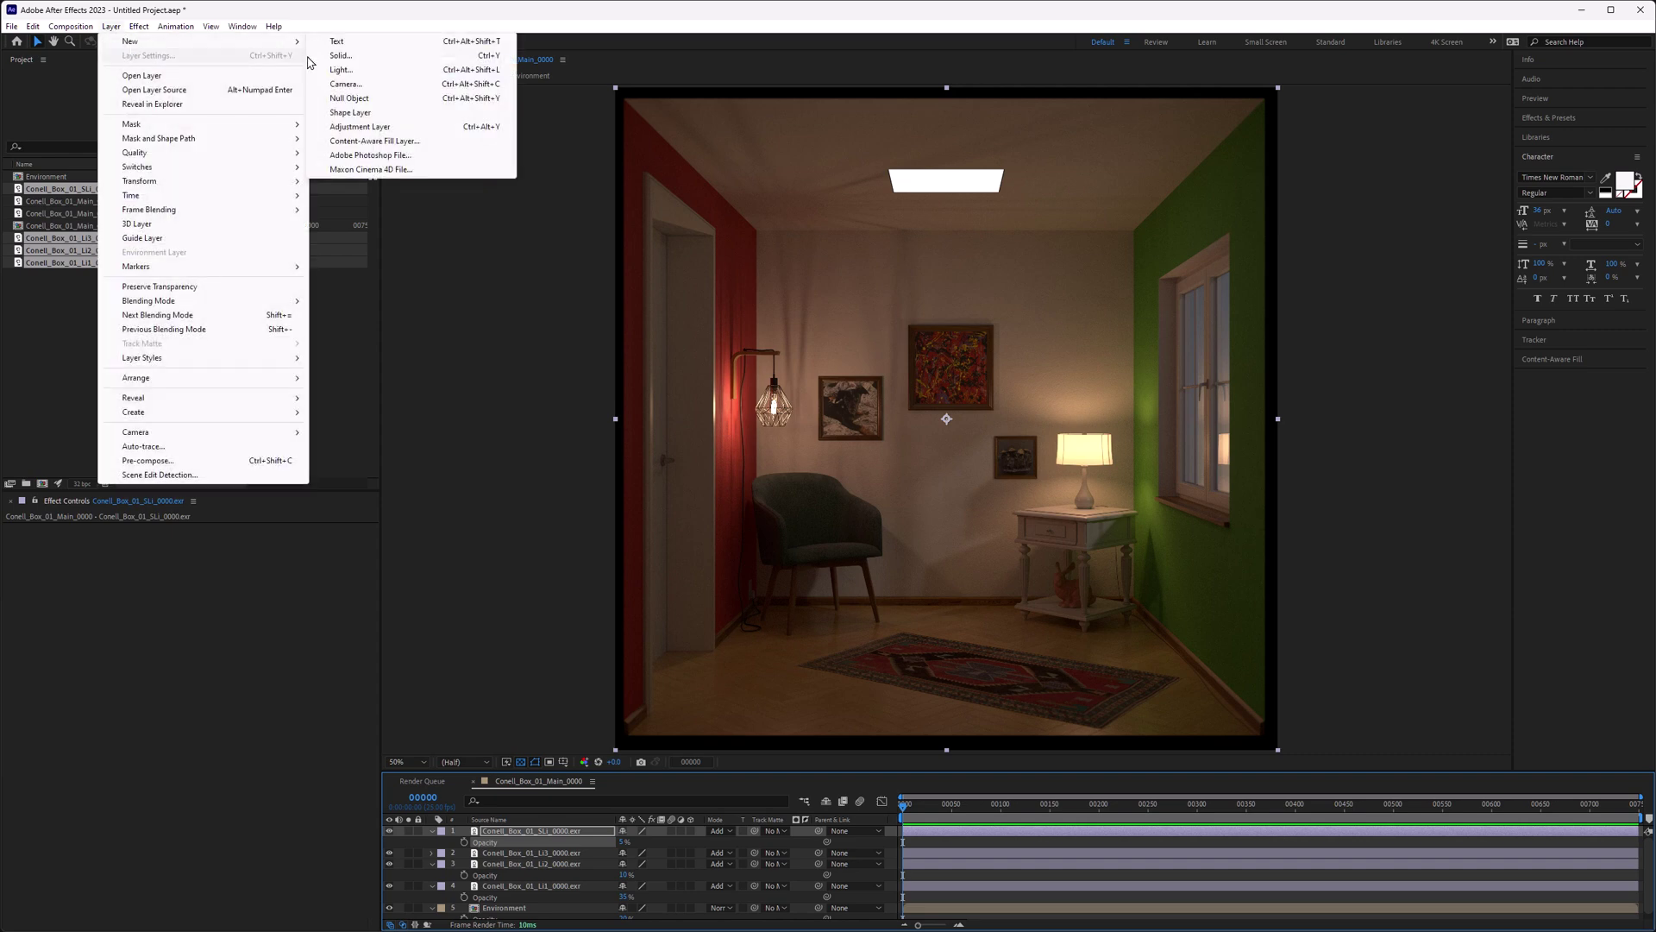
left_click(394, 127)
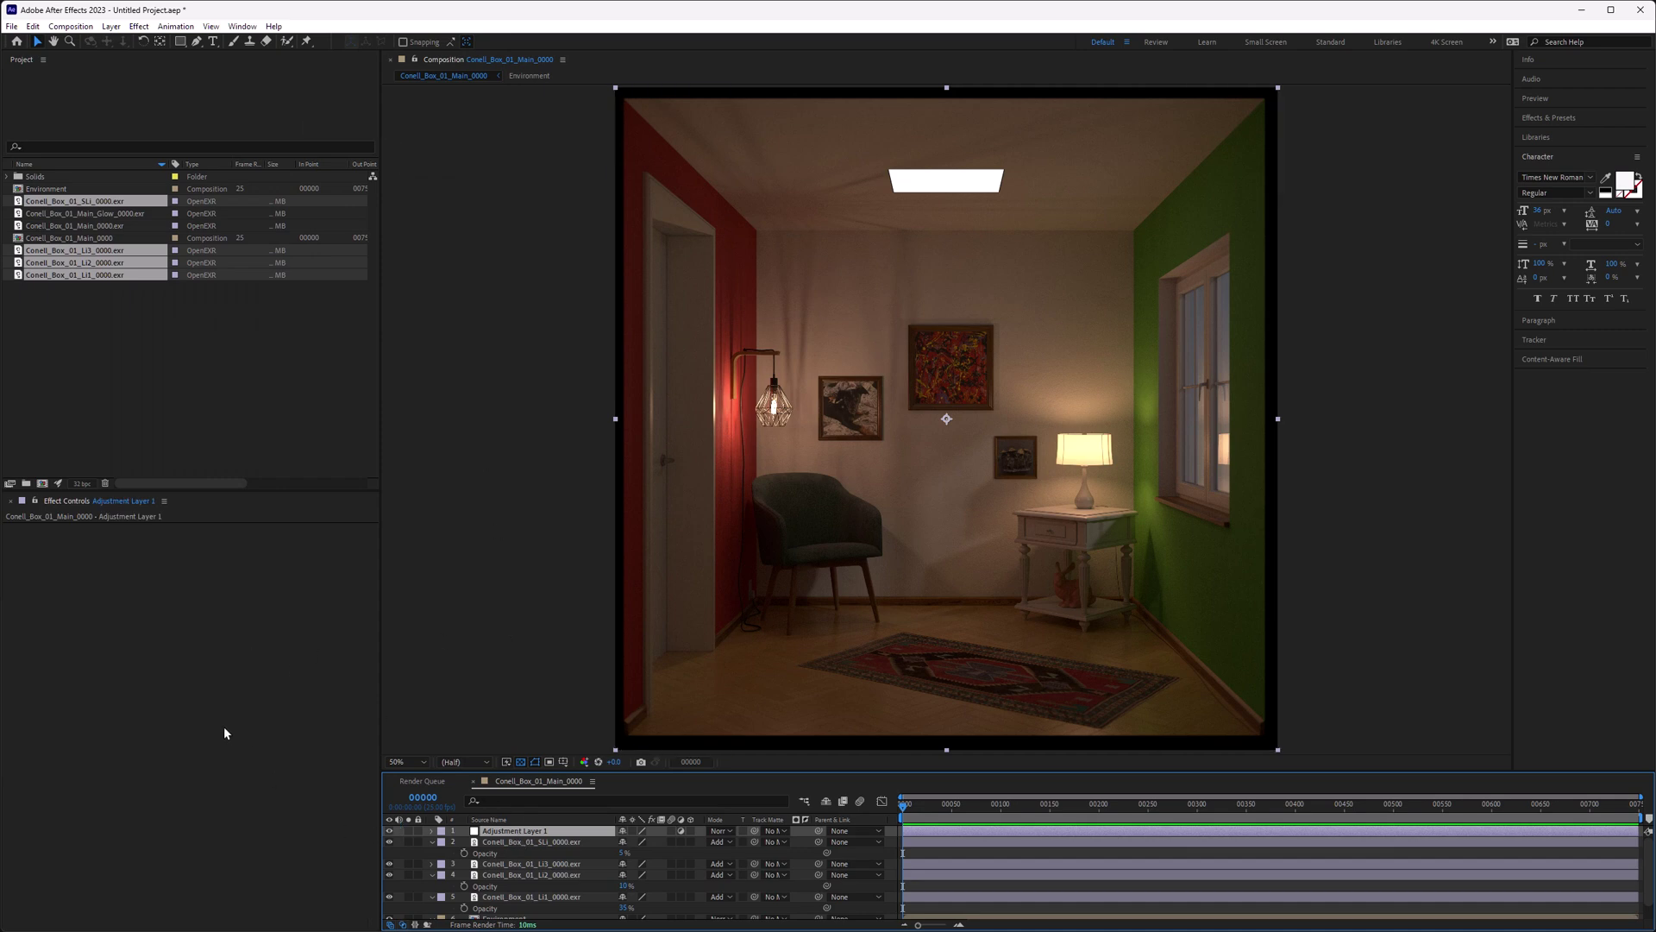
key("ctrl+space")
type("opti")
key("Return")
Step: Set Optical Glow's footage type to Linear and its Size to 250
left_click(243, 581)
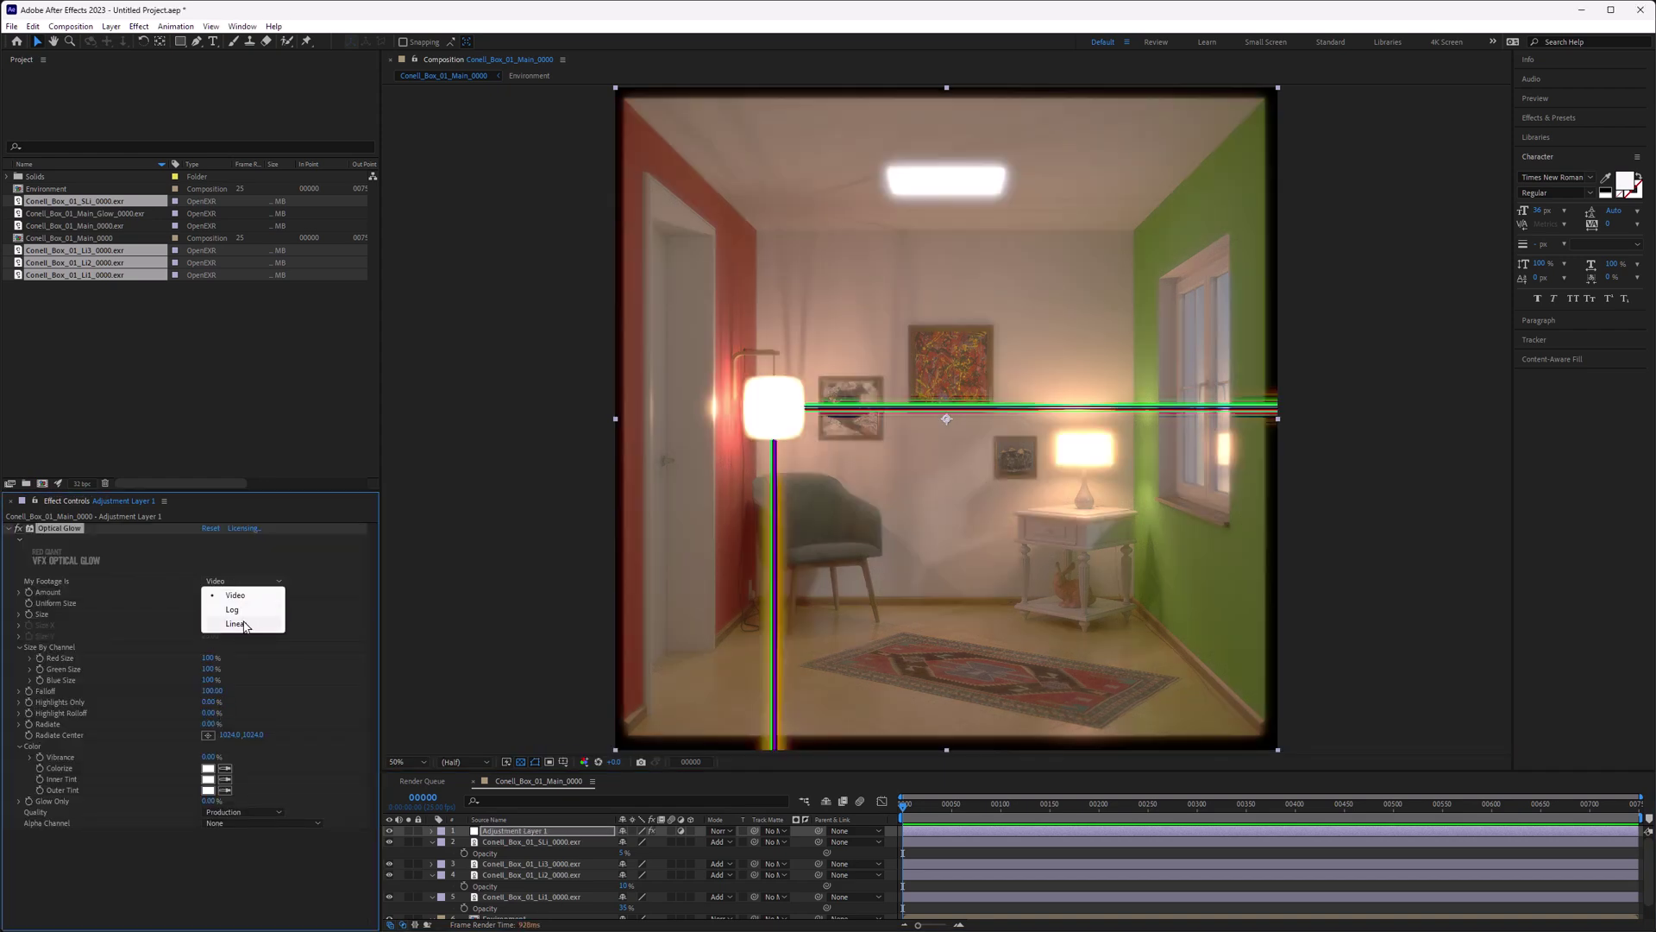
left_click(244, 623)
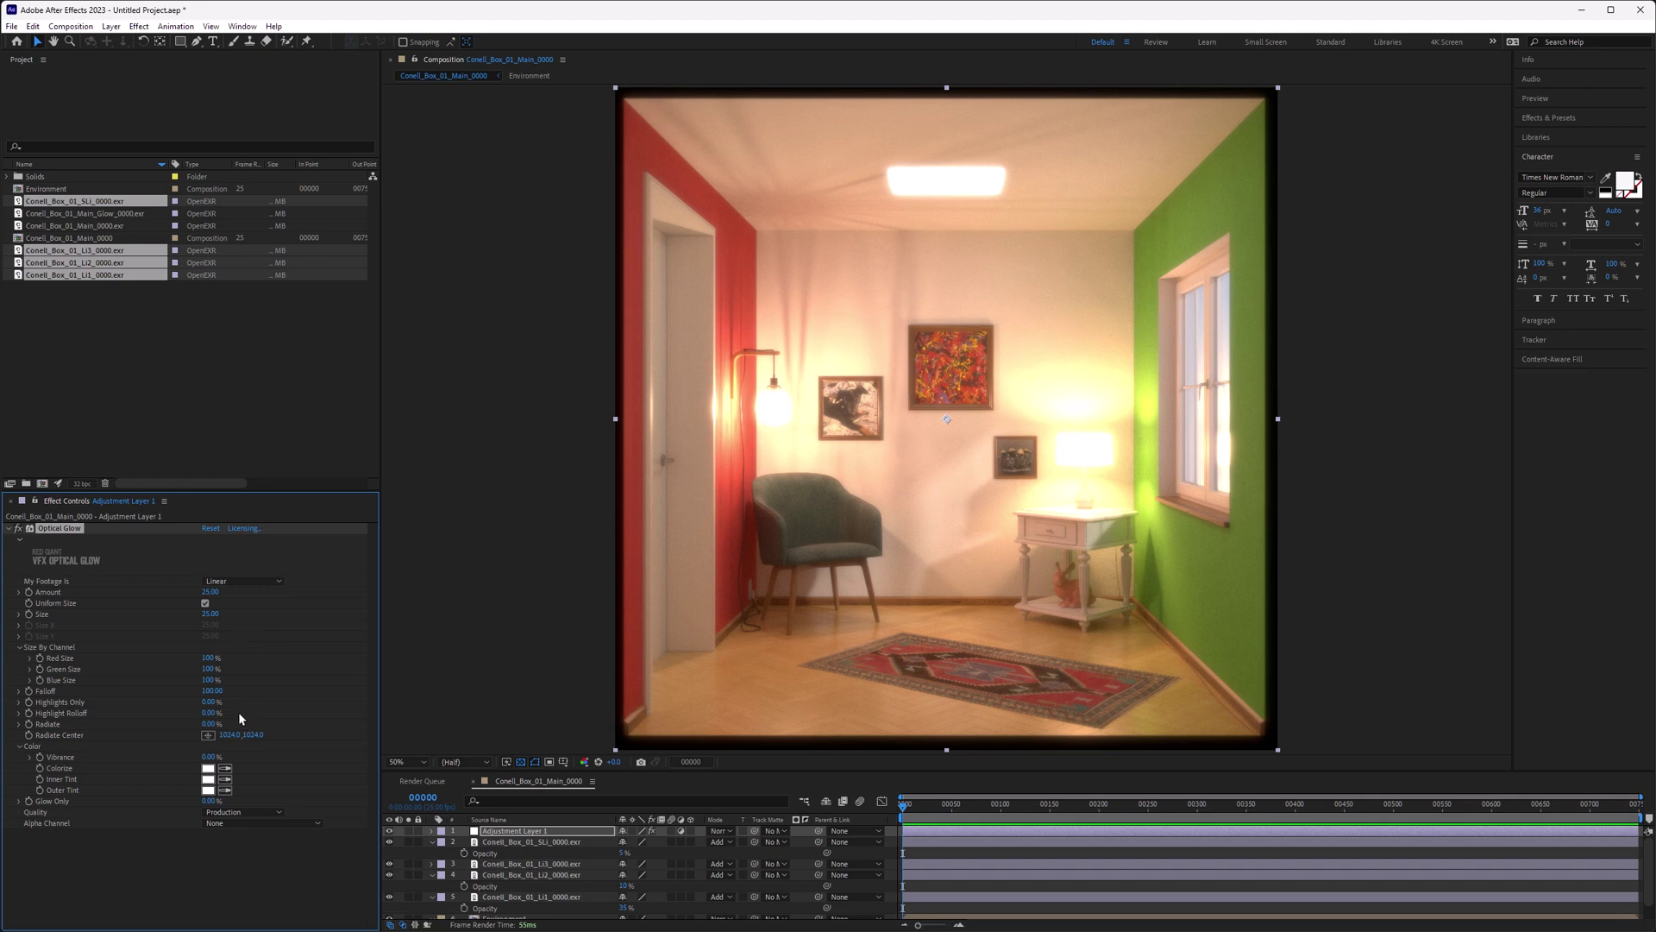
left_click(211, 614)
type("2")
key("Return")
left_click(211, 613)
type("250")
key("Return")
Step: Set the glow Amount to 1.50 and Highlights Only to 75%
left_click(208, 592)
type("1")
key("Return")
left_click_drag(208, 592, 226, 592)
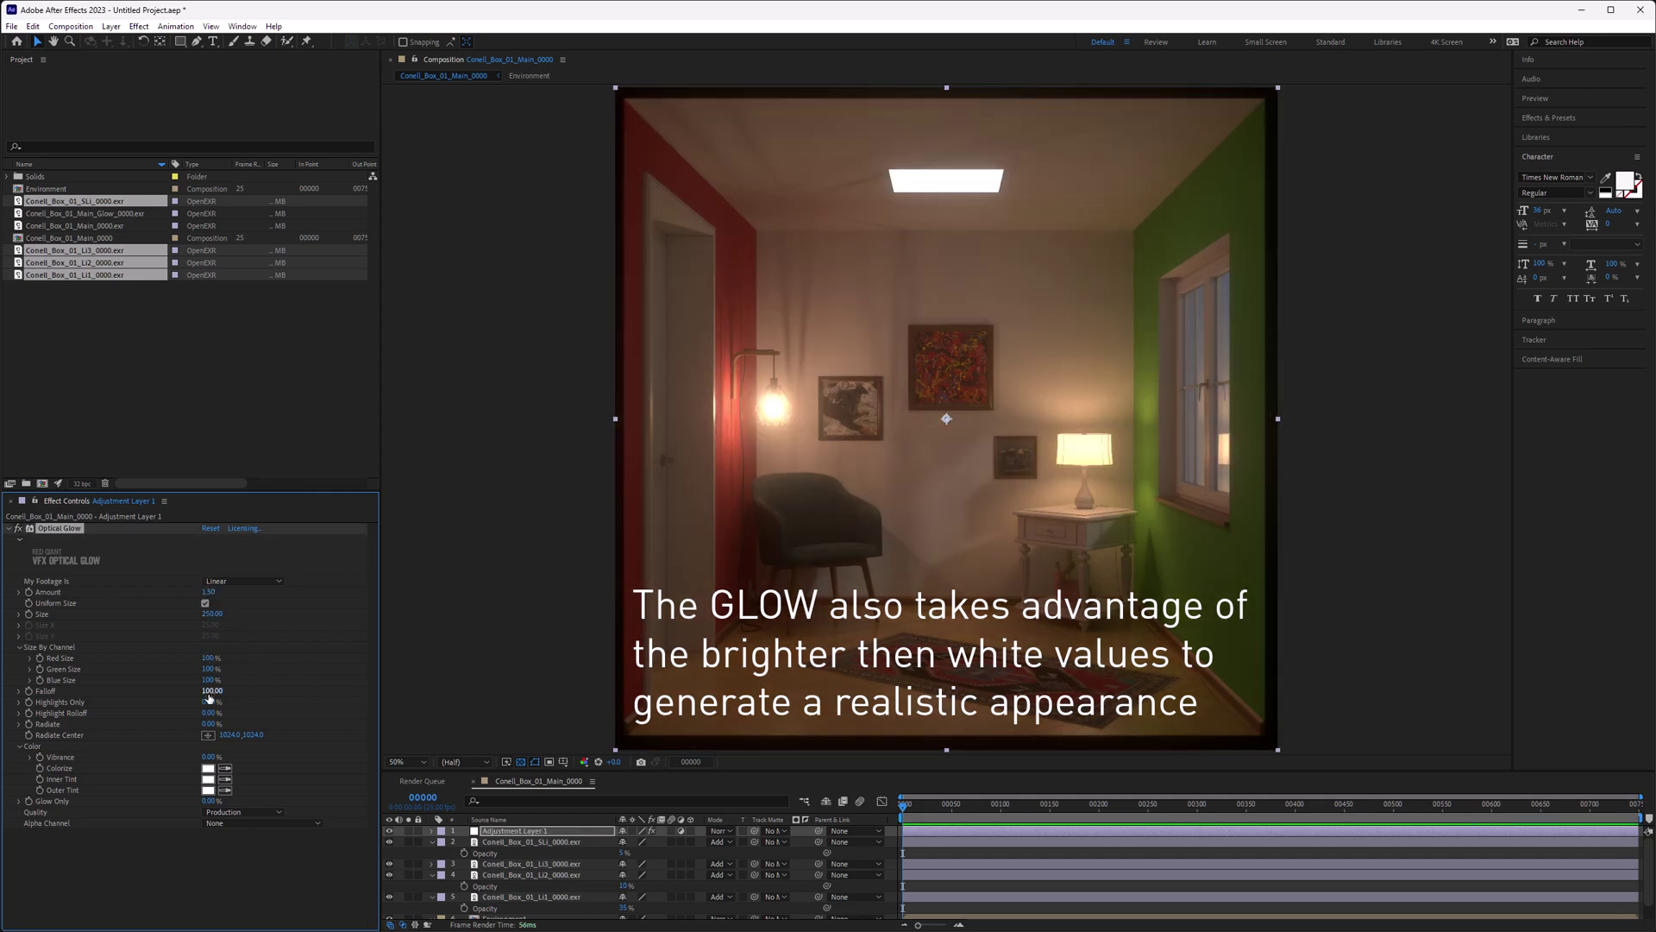
left_click_drag(207, 703, 217, 703)
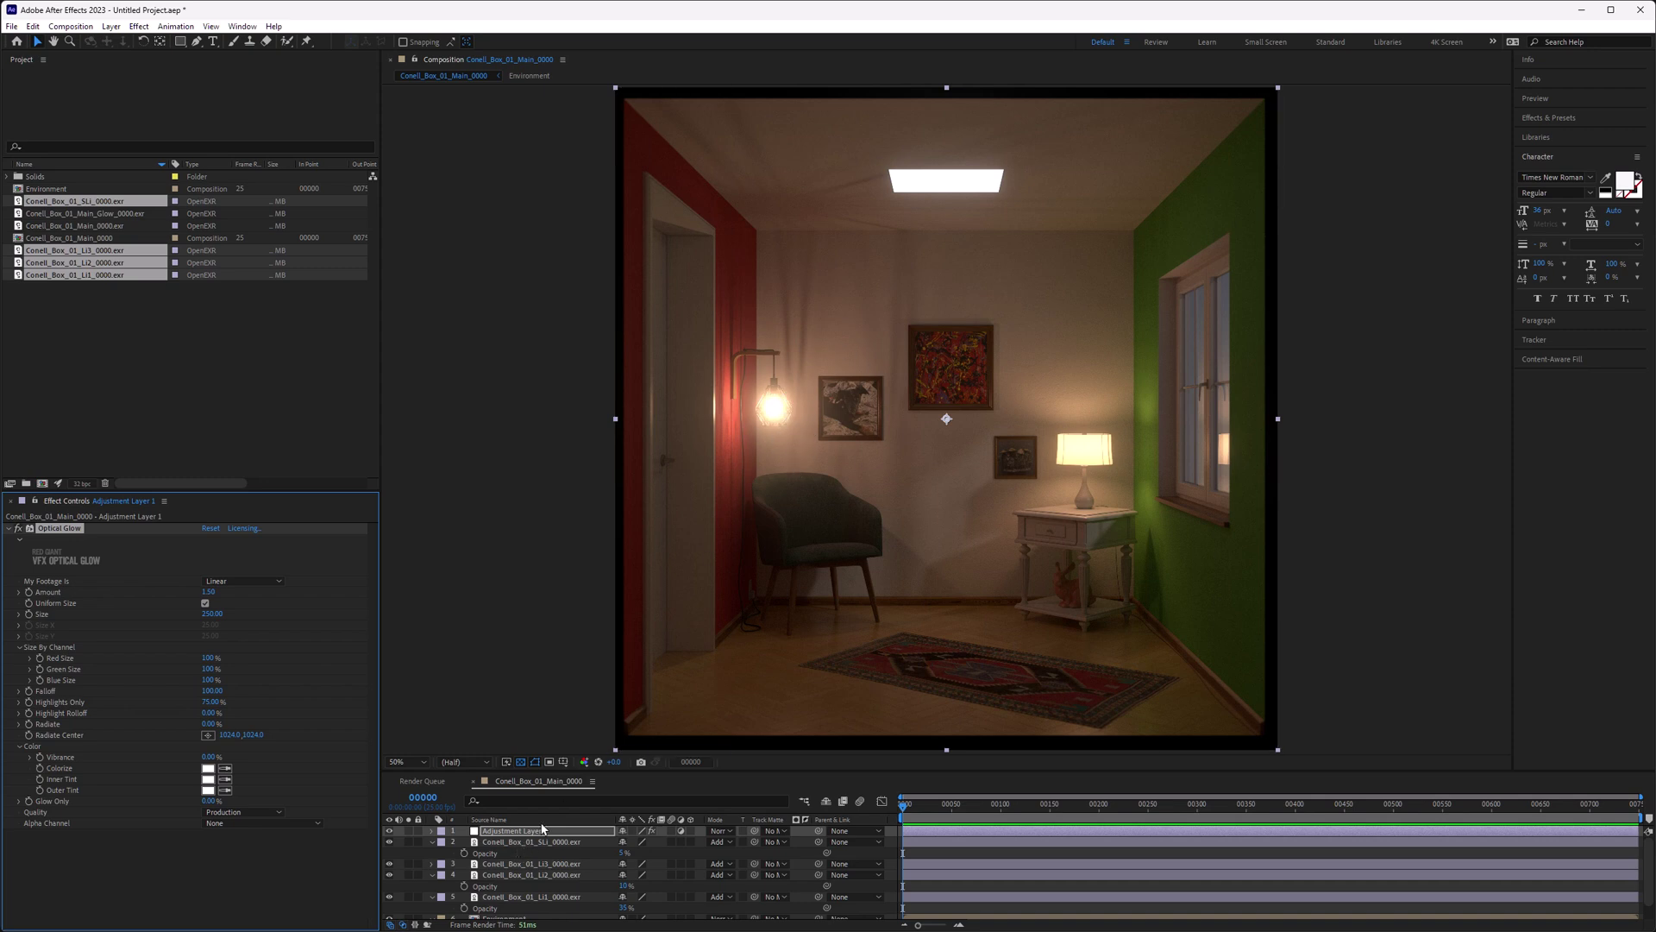
Step: Set the Li3 lamp layer's Opacity to 76%
scroll(559, 850, "down", 1)
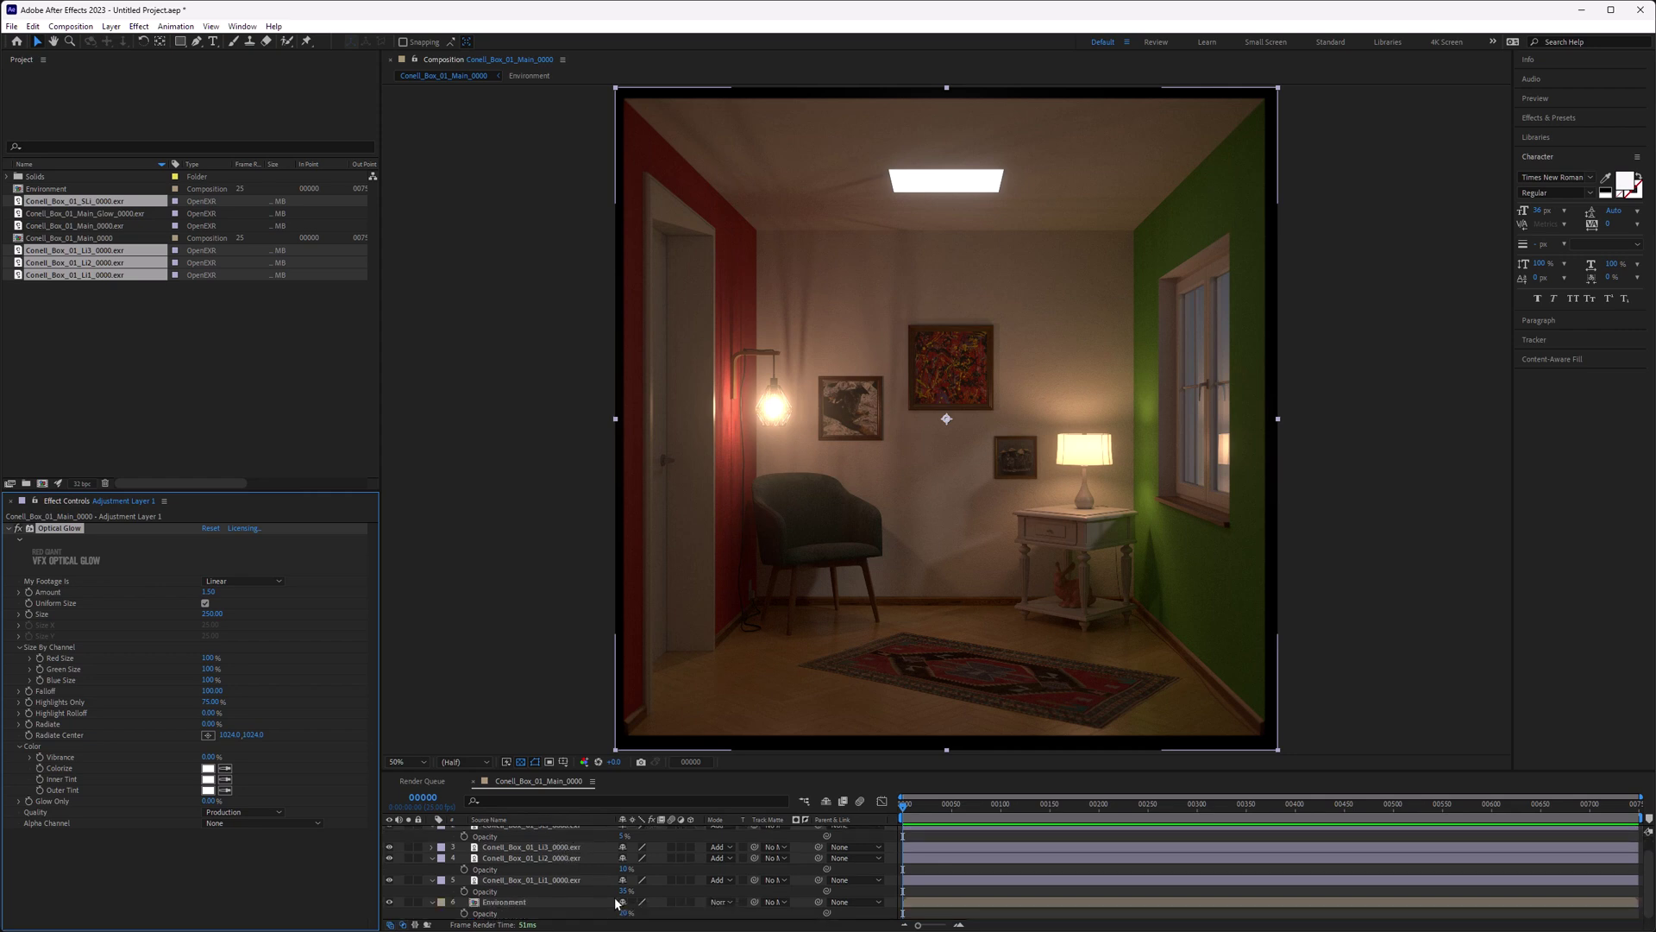
left_click(525, 847)
key("t")
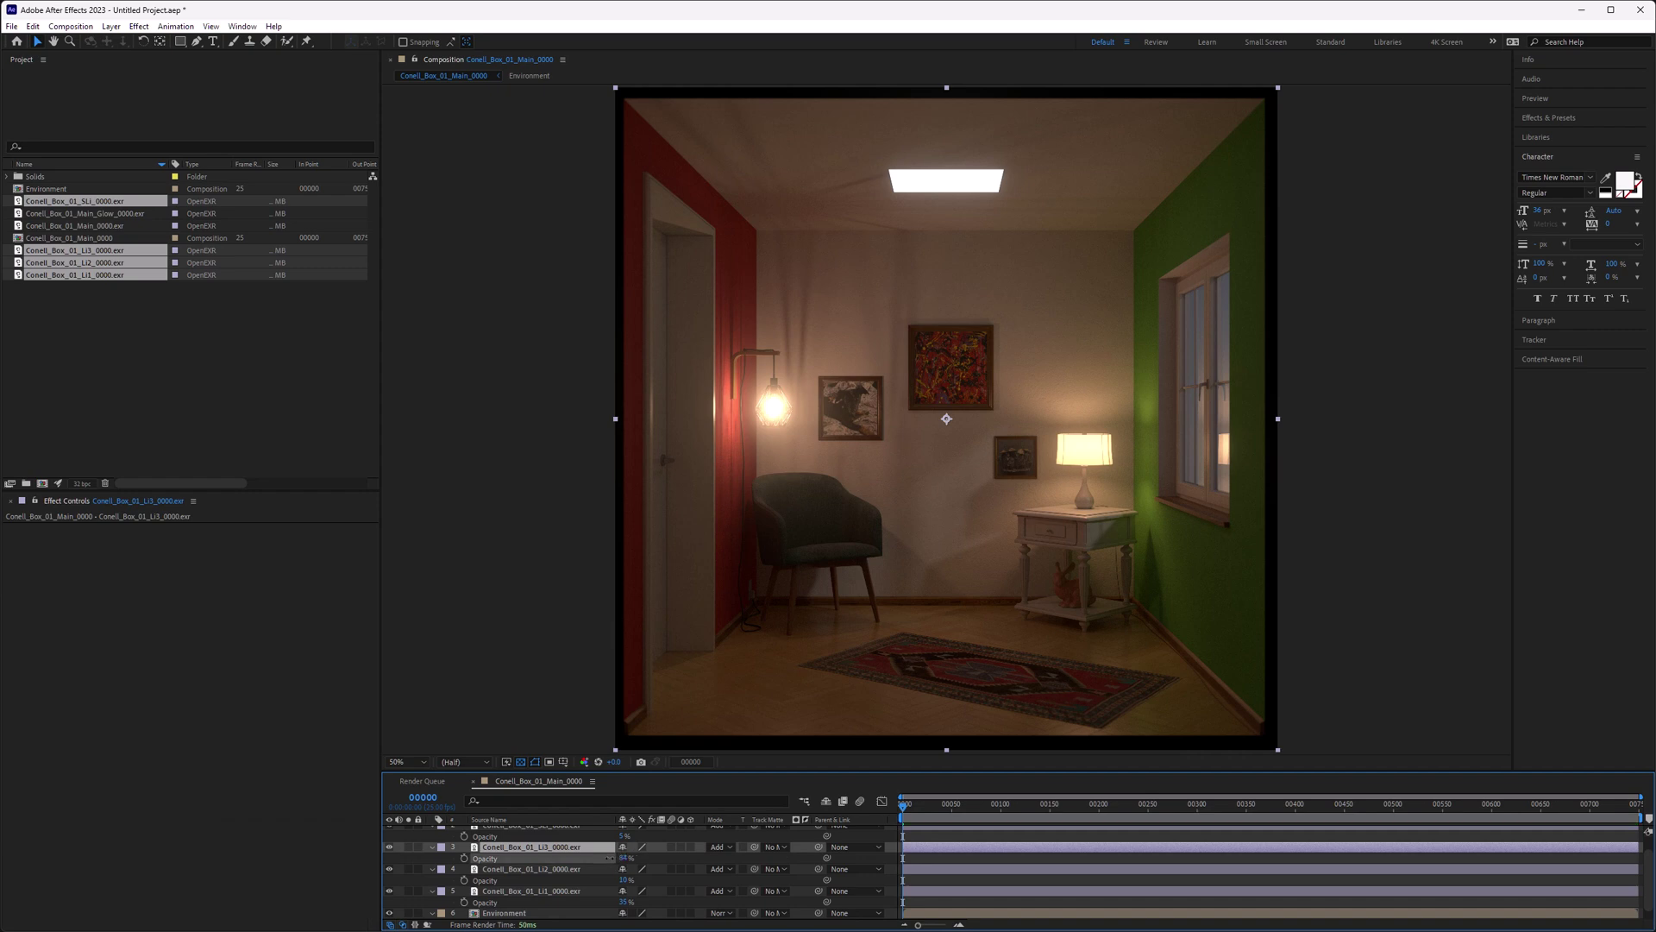
mouse_move(610, 859)
left_mouse_down()
mouse_move(573, 847)
mouse_move(639, 847)
left_mouse_up()
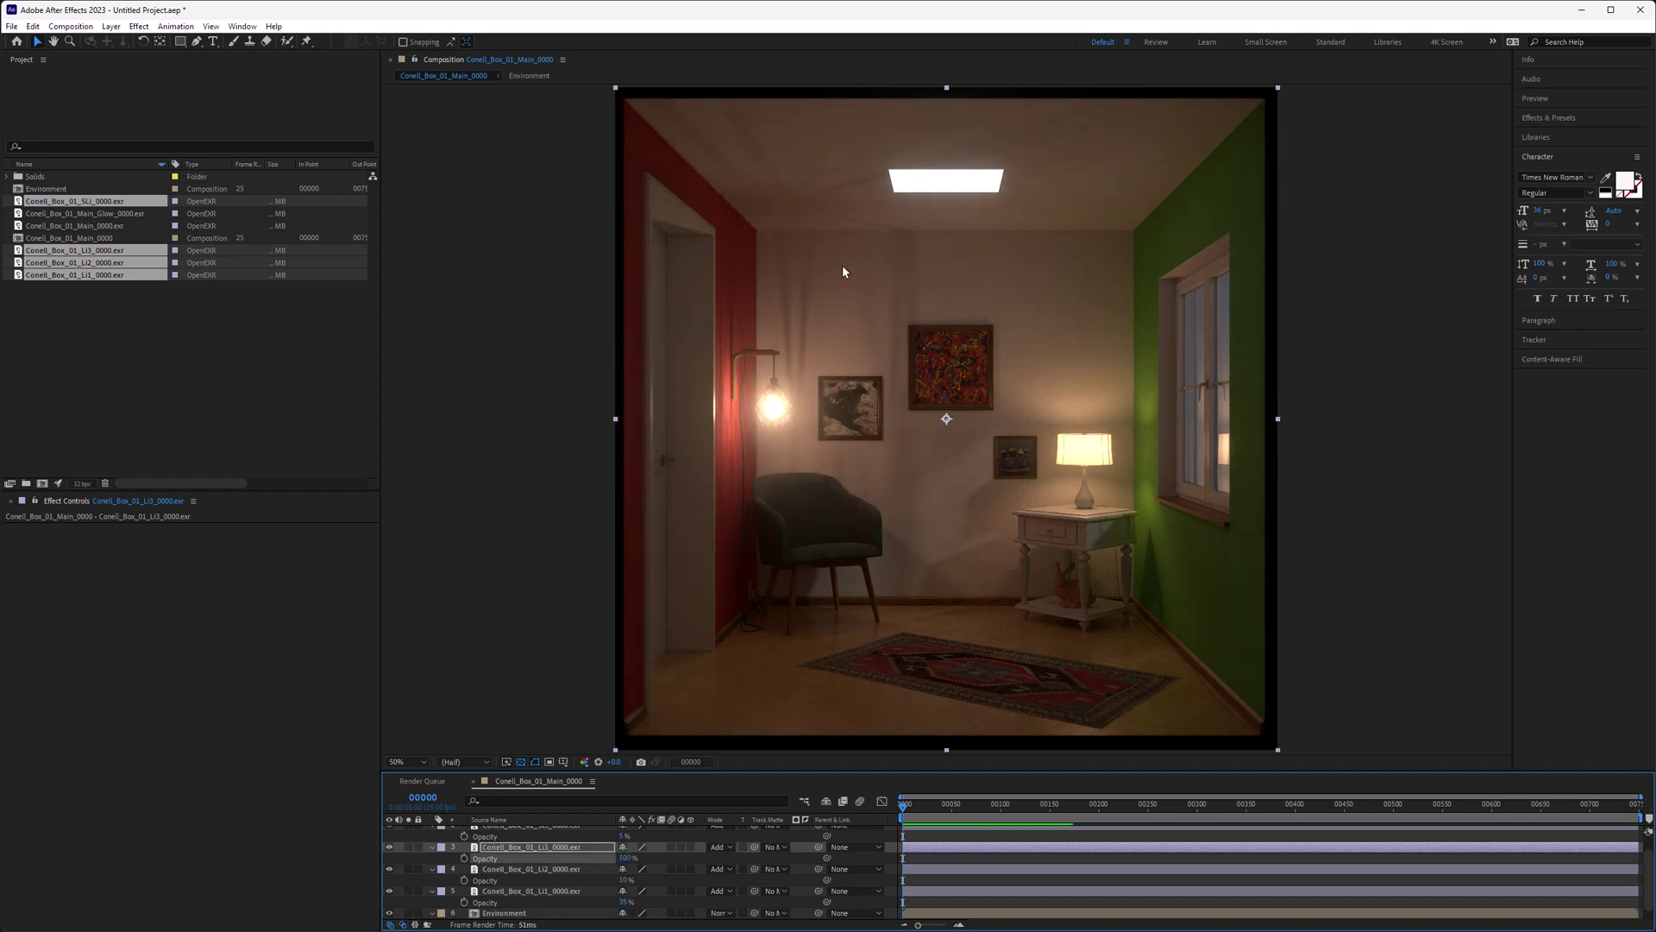